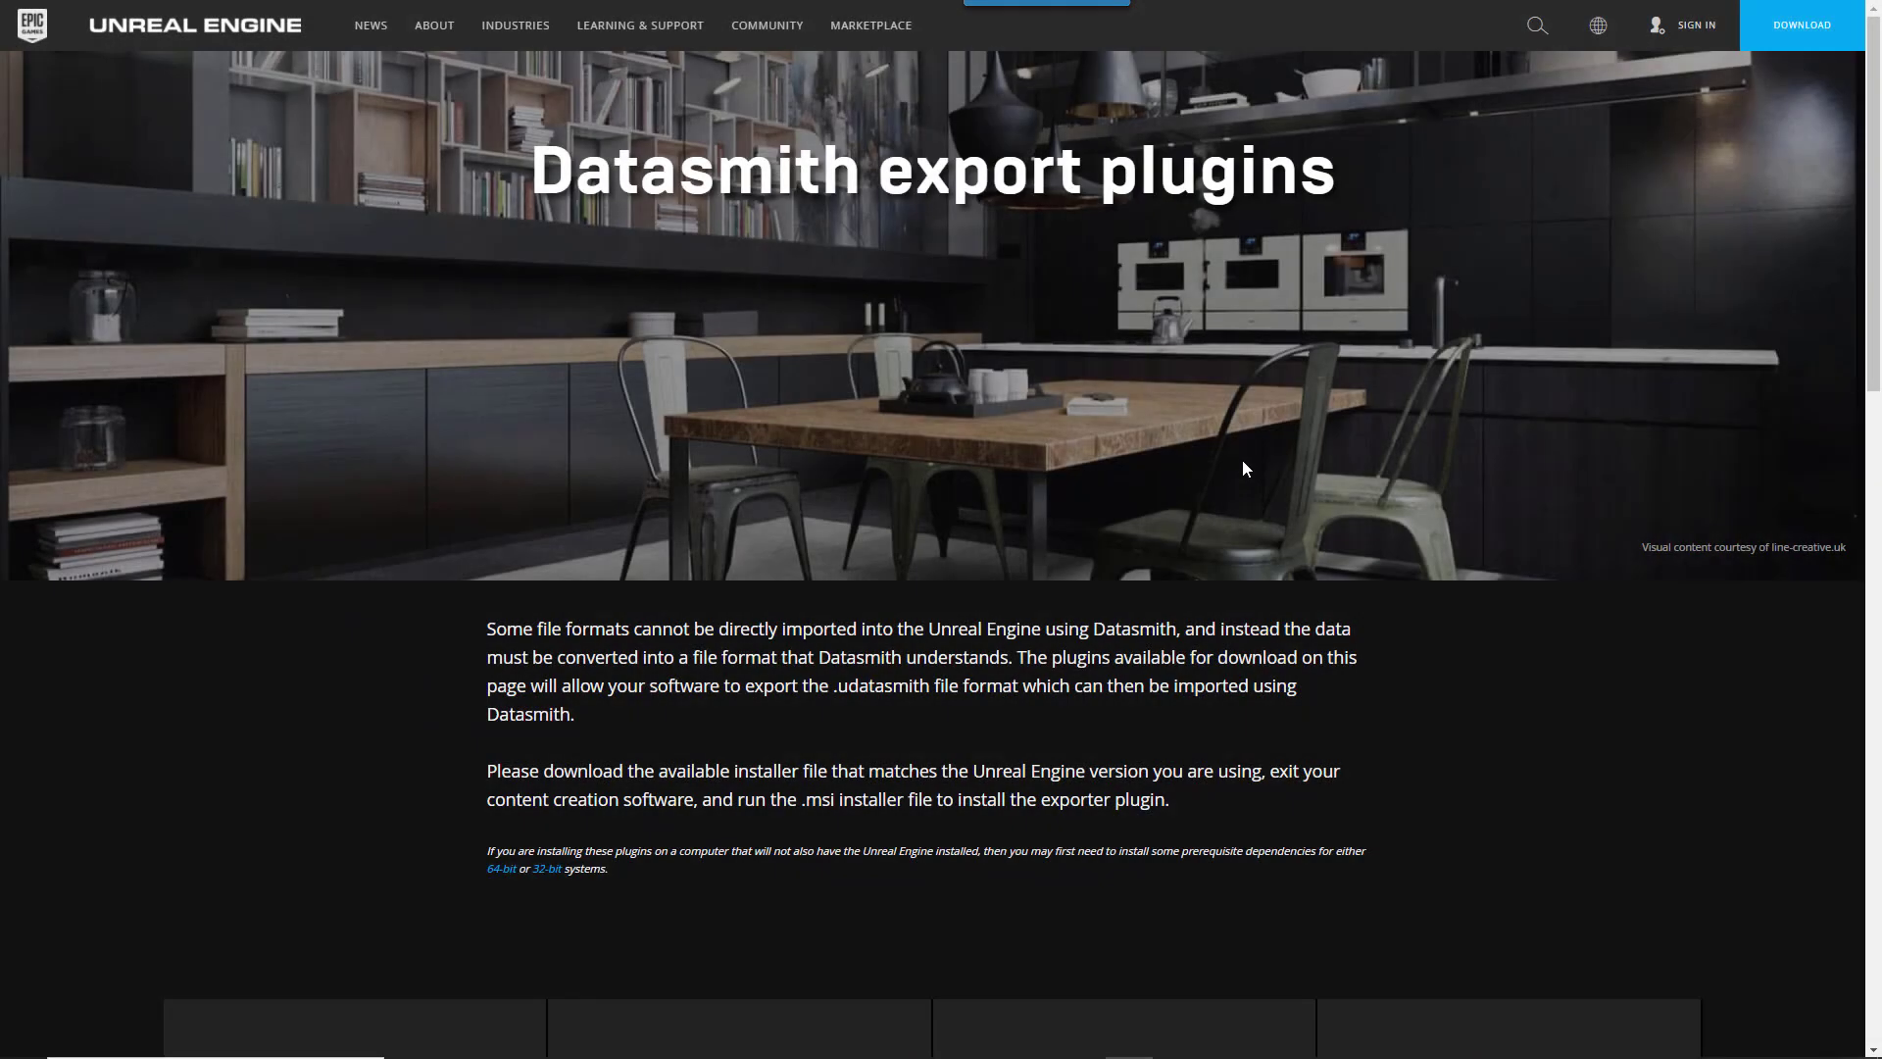
Scroll to the Datasmith exporter downloads and keep the 3ds Max exporter at 'For use with Unreal Engine 4.25'
{"action": "scroll", "coordinate": [1243, 469], "scroll_direction": "down", "scroll_amount": 6}
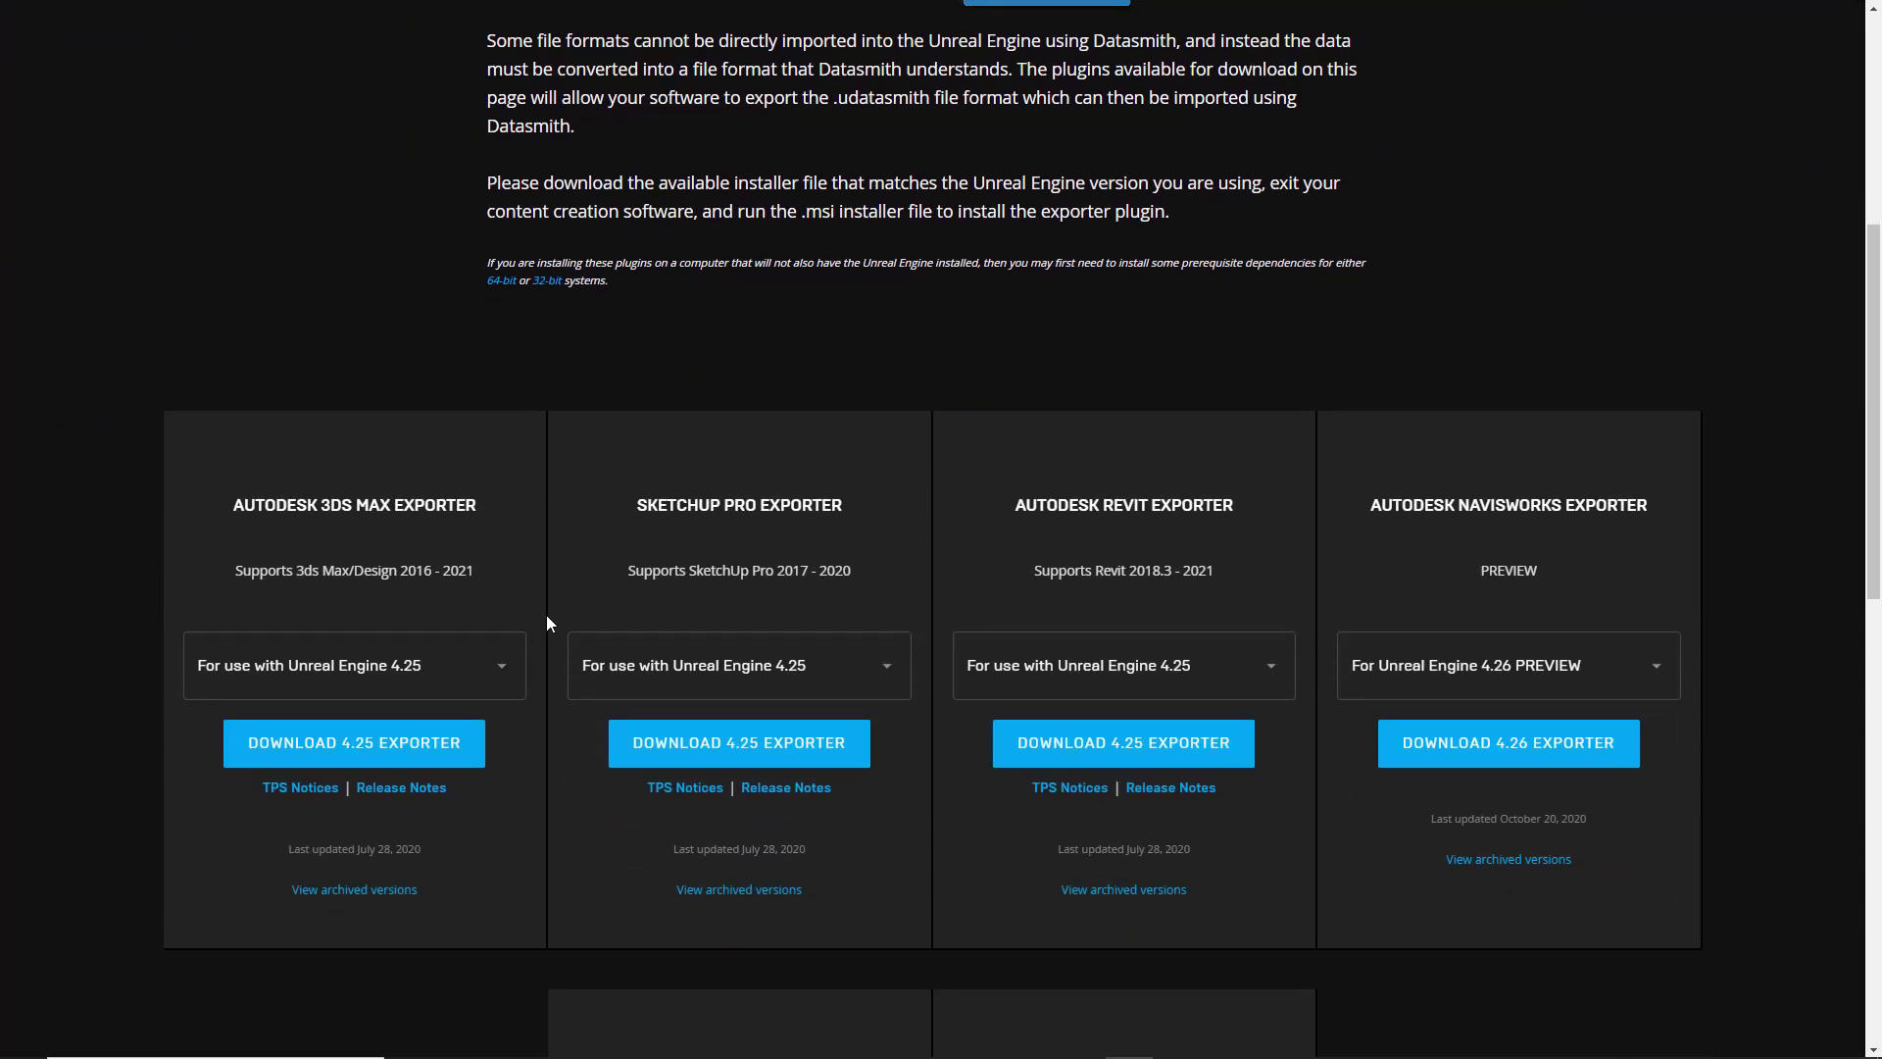
{"action": "left_click", "coordinate": [505, 665]}
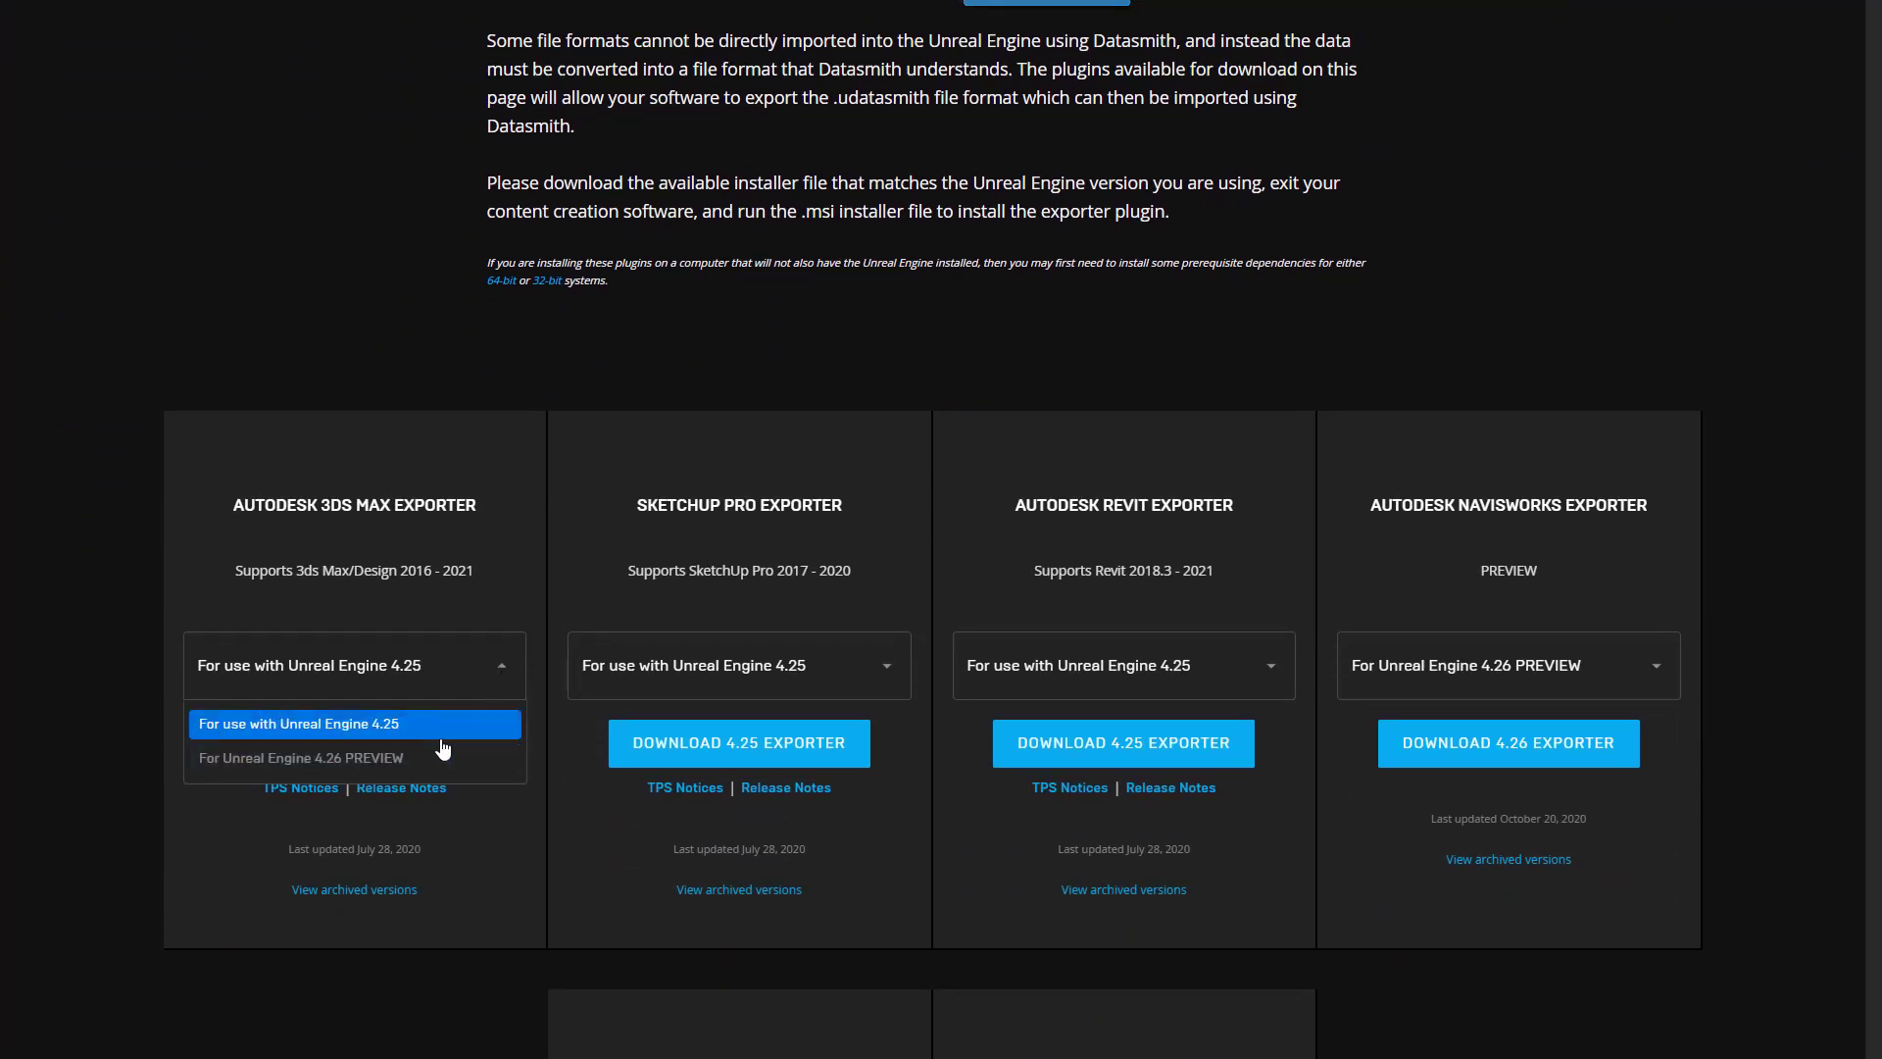
{"action": "left_click", "coordinate": [504, 662]}
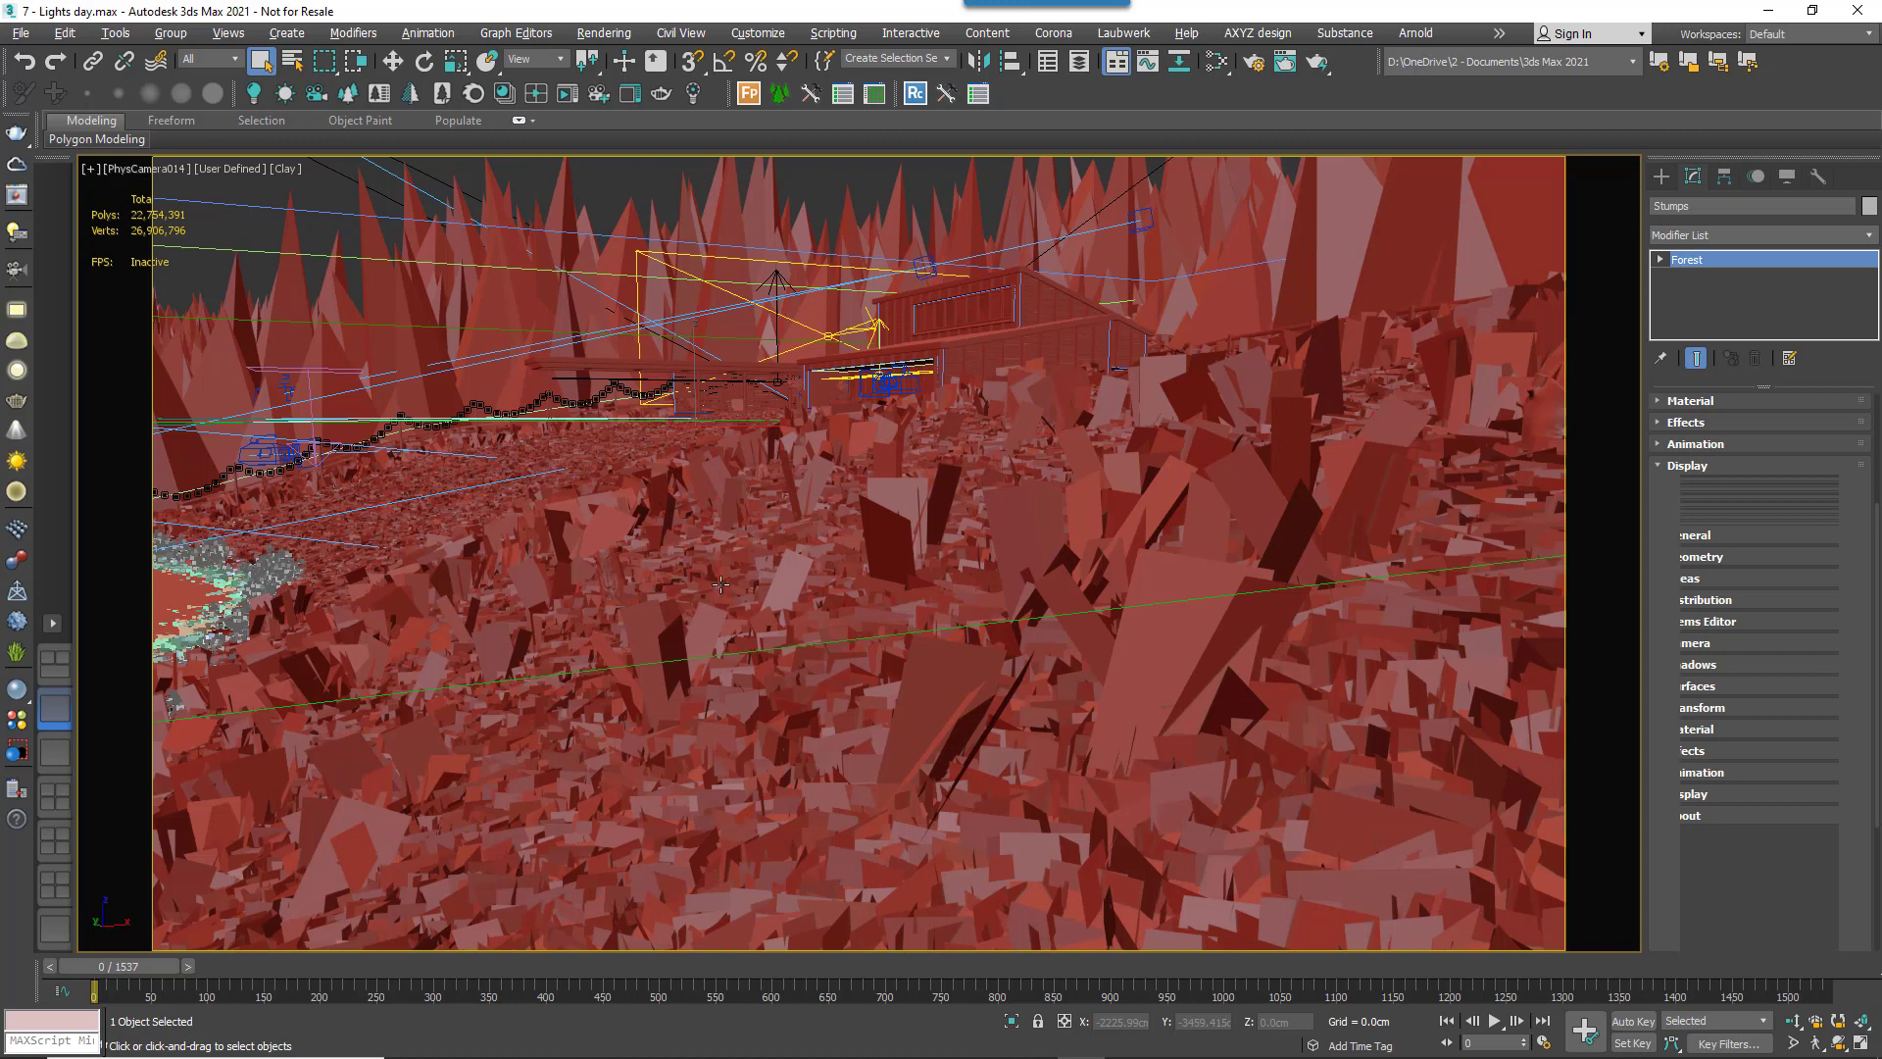
Isolate the selected Stumps Forest object with Alt+Q so only the stumps show
{"action": "key", "text": "alt+q"}
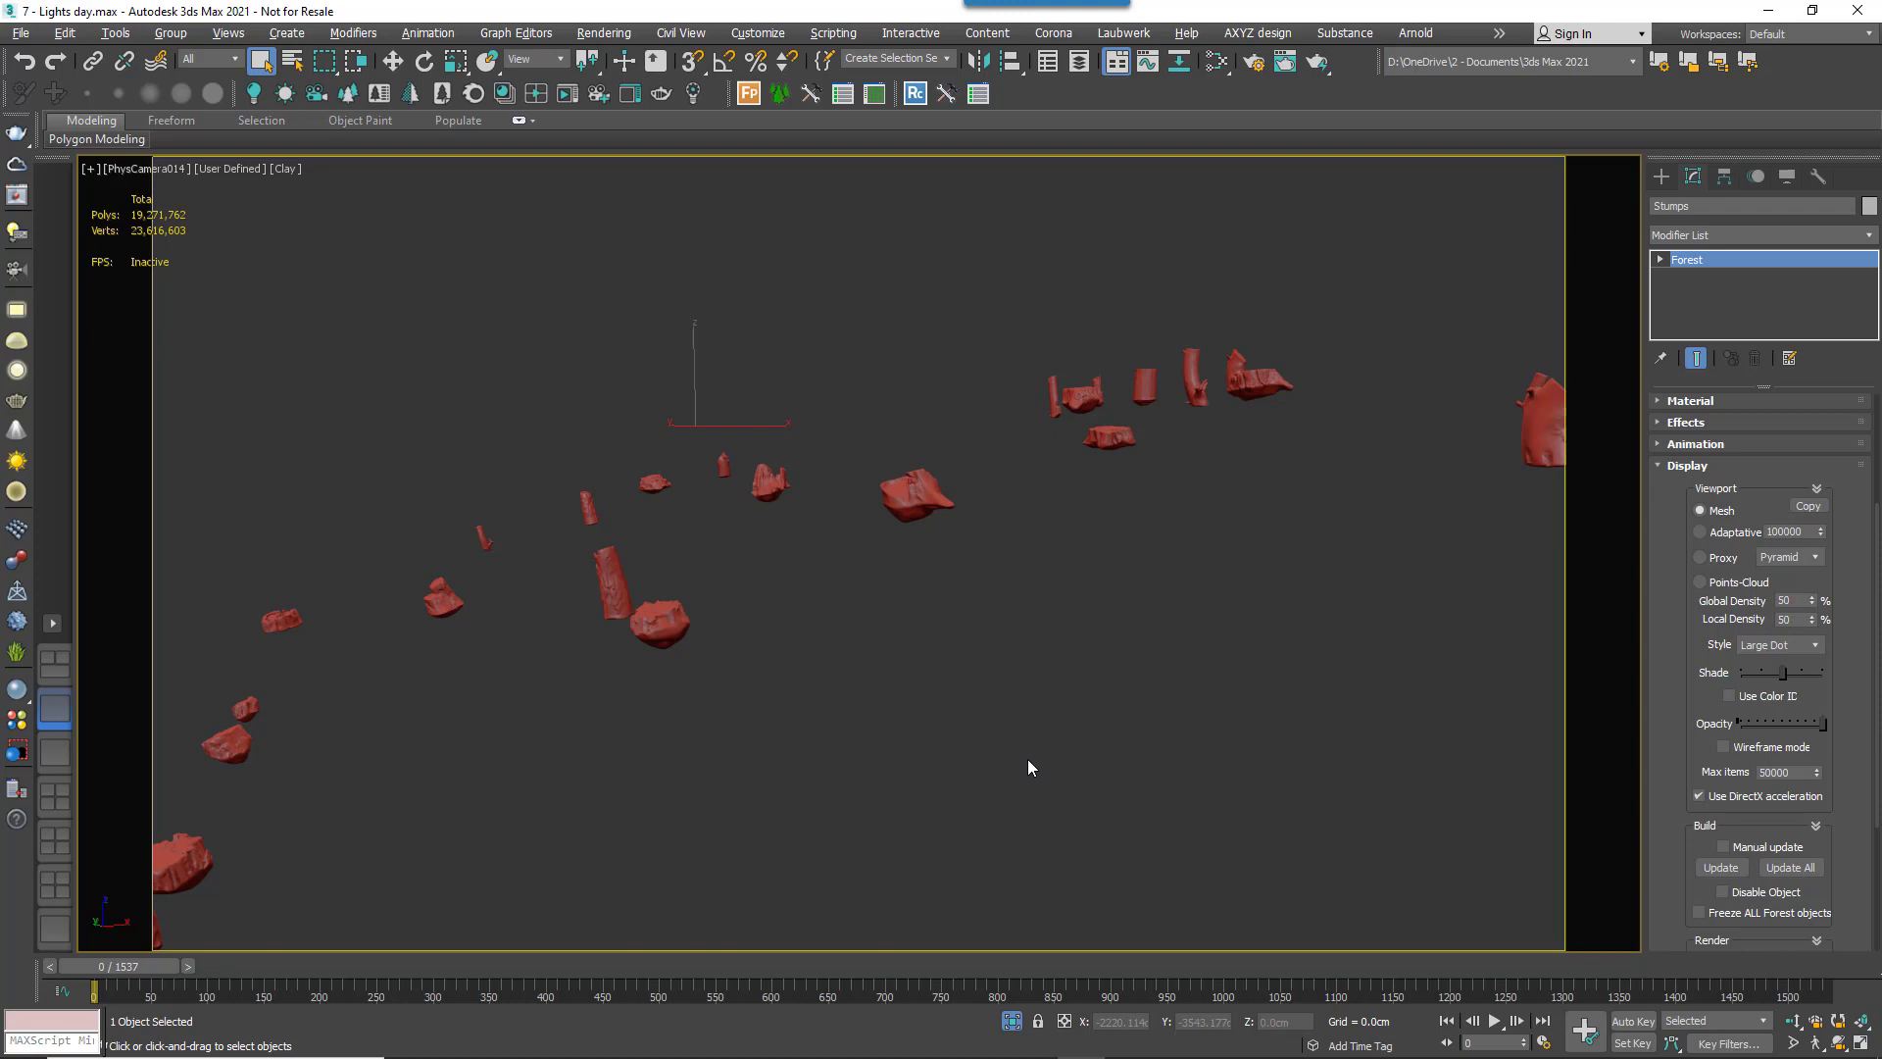
Export the selection as Stumps.udatasmith into the Exports folder, with Include set to Selection
{"action": "left_click", "coordinate": [20, 33]}
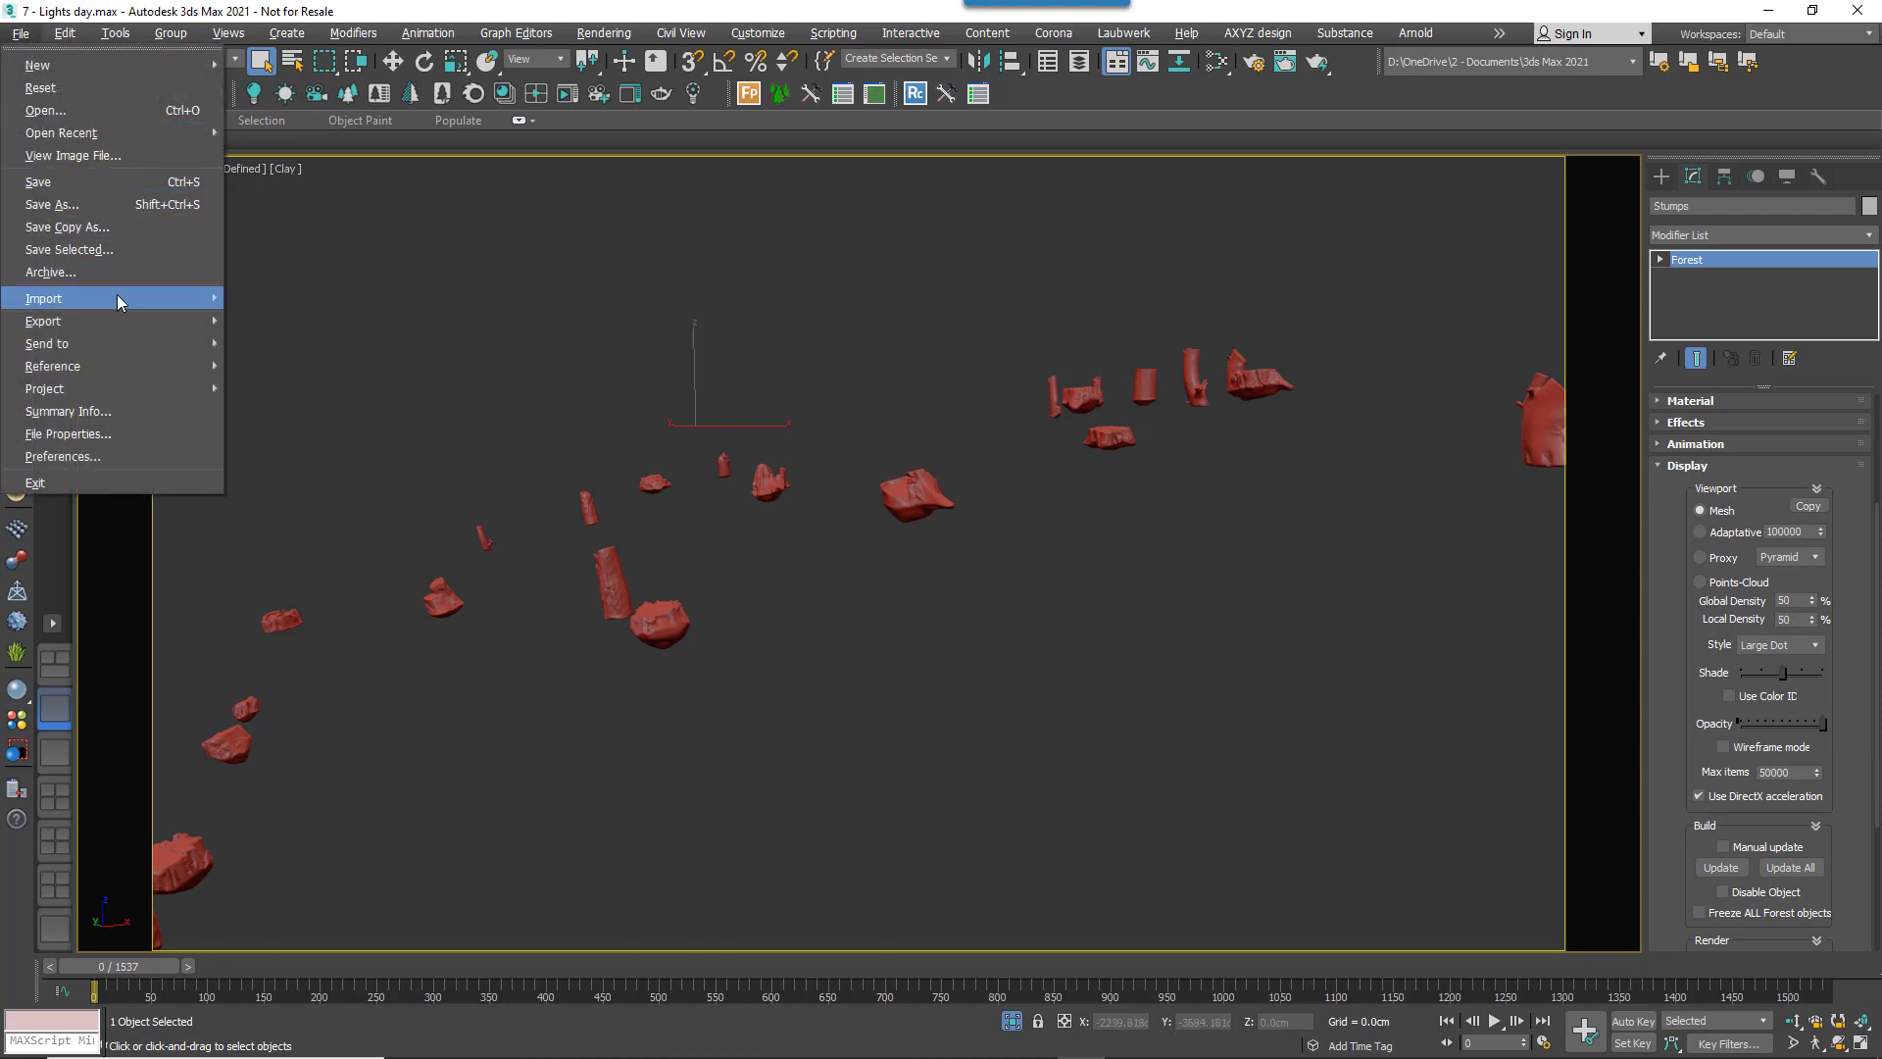
{"action": "mouse_move", "coordinate": [135, 321]}
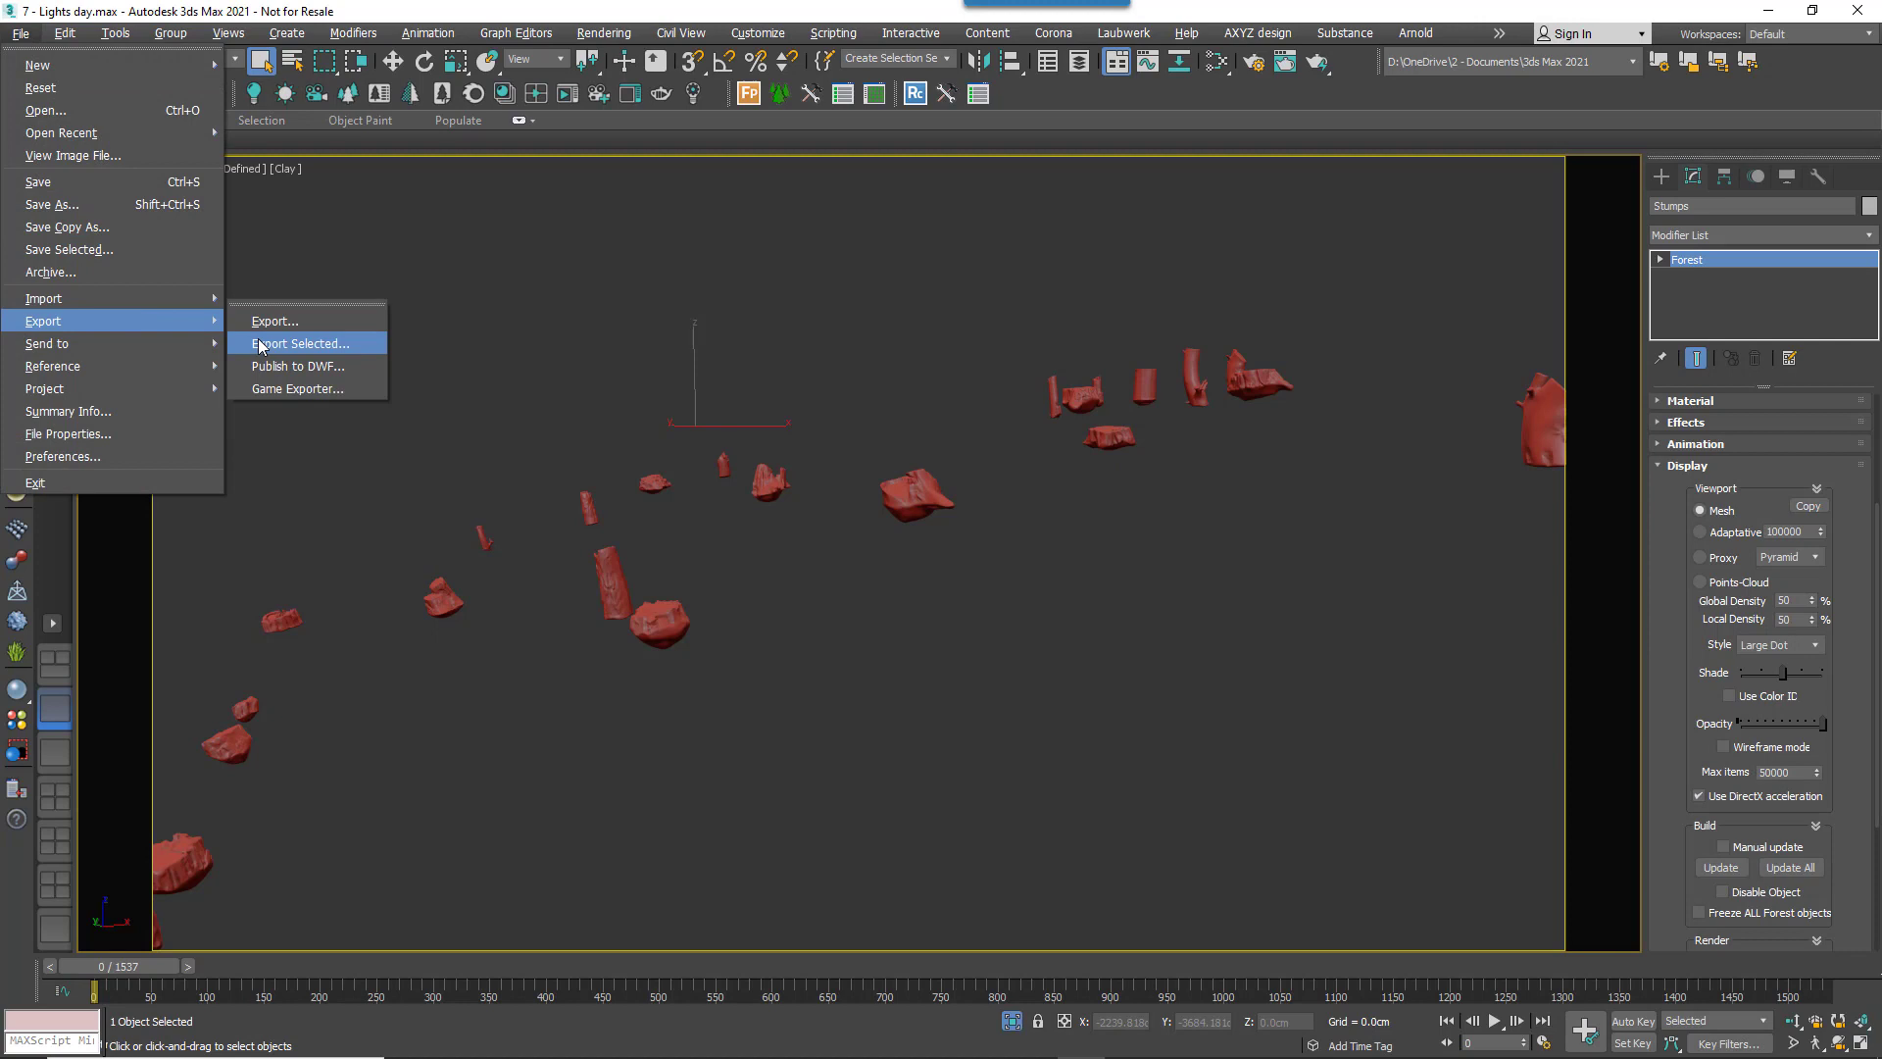
{"action": "left_click", "coordinate": [294, 343]}
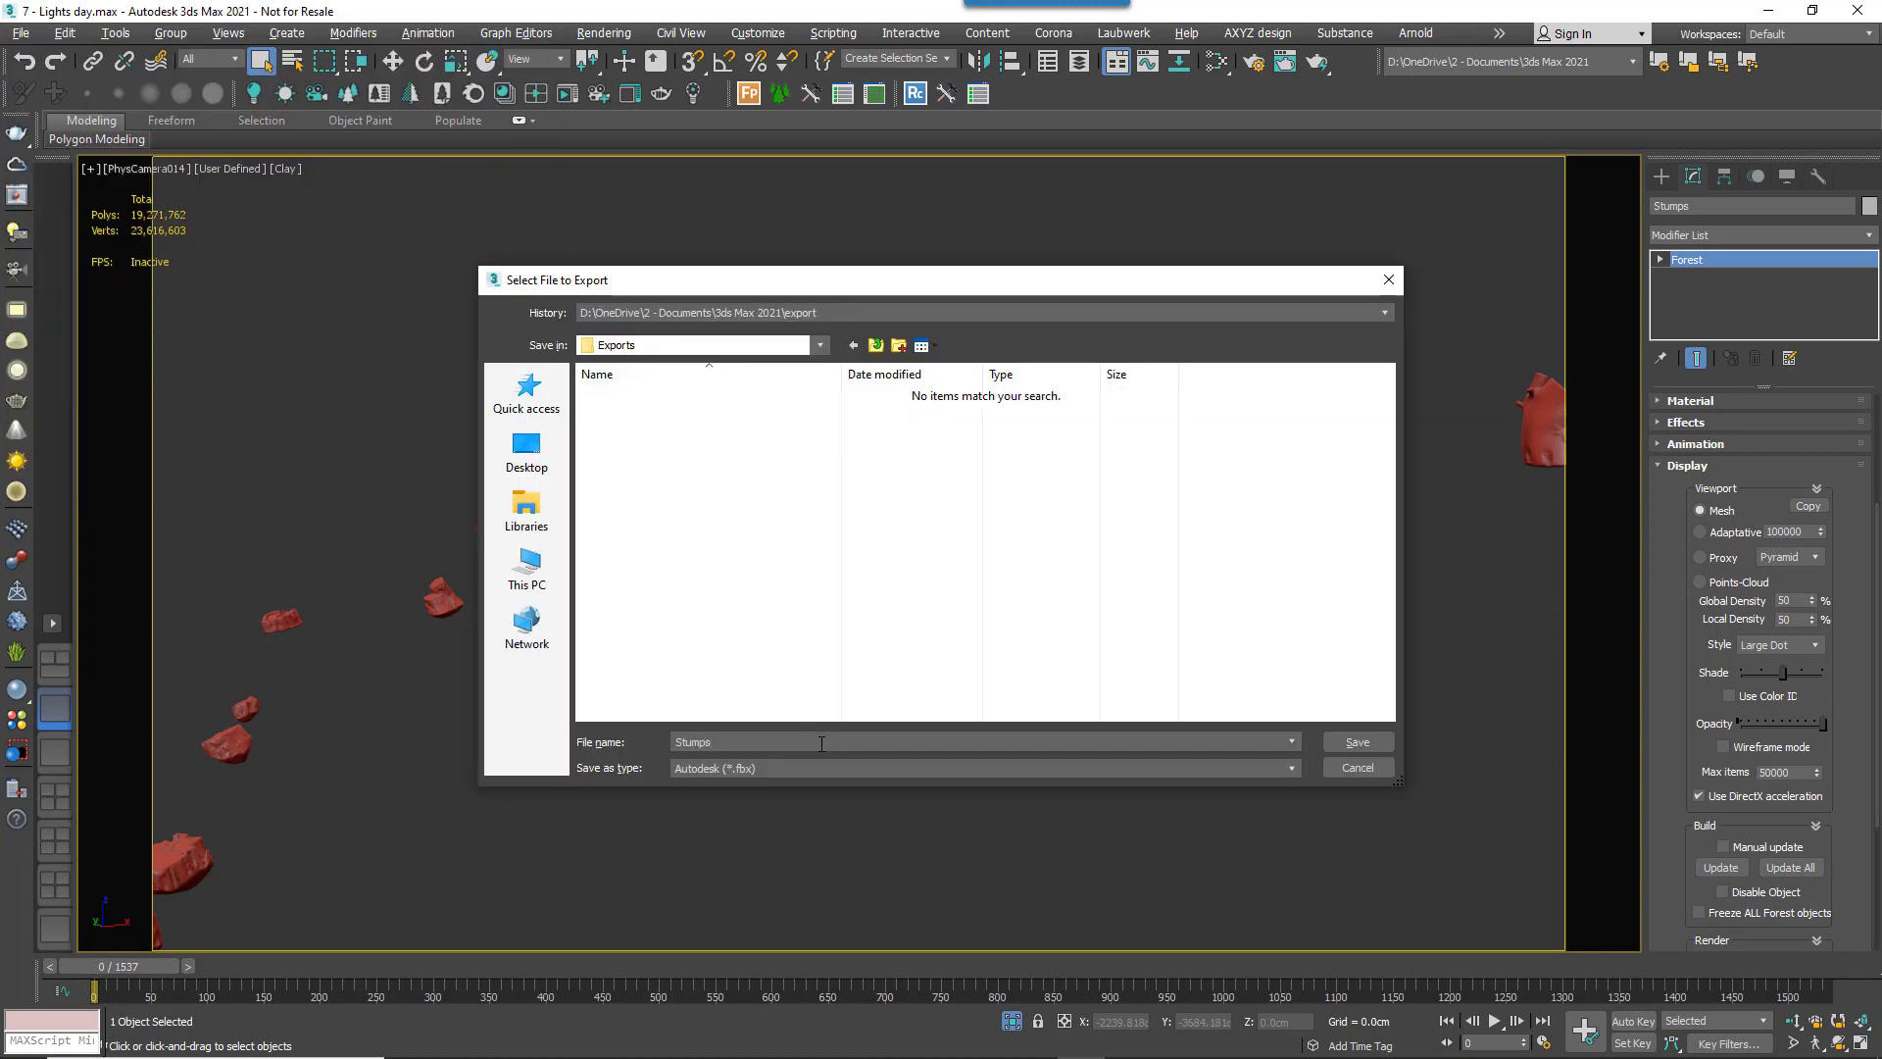
{"action": "left_click", "coordinate": [926, 768]}
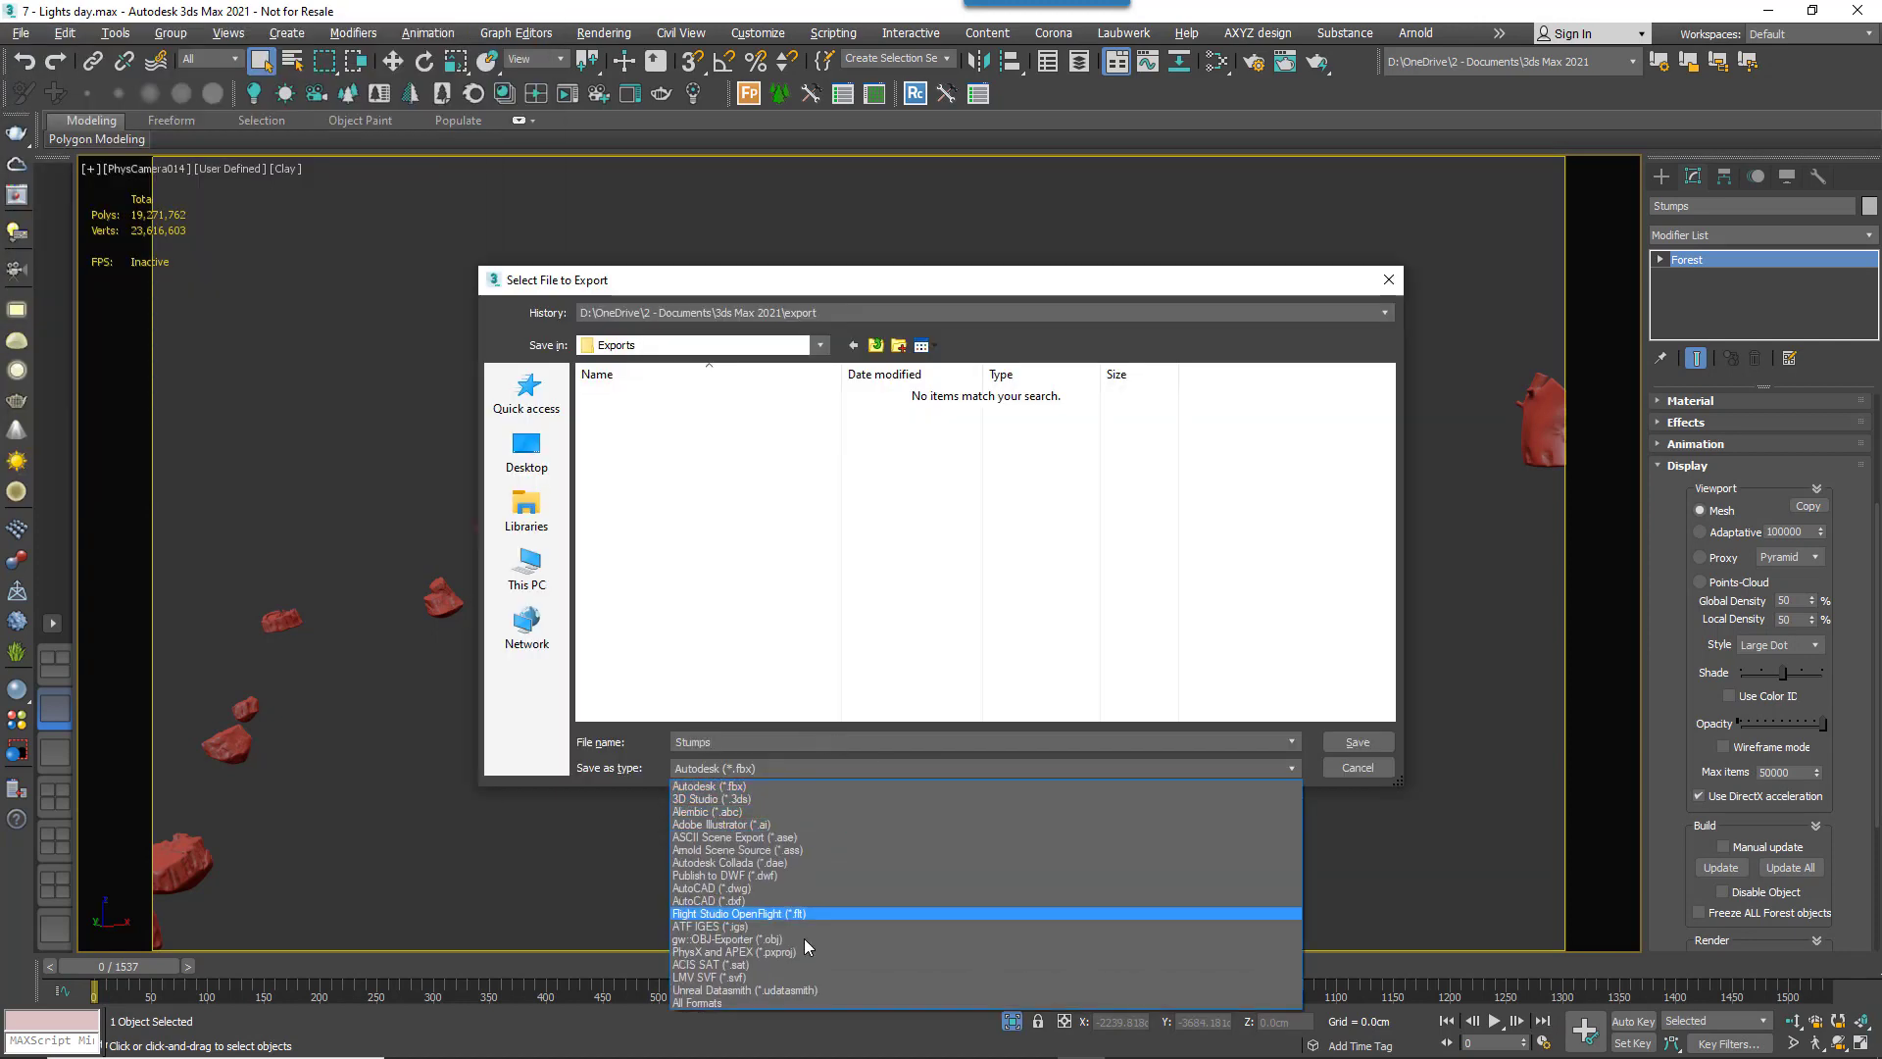
{"action": "left_click", "coordinate": [801, 991]}
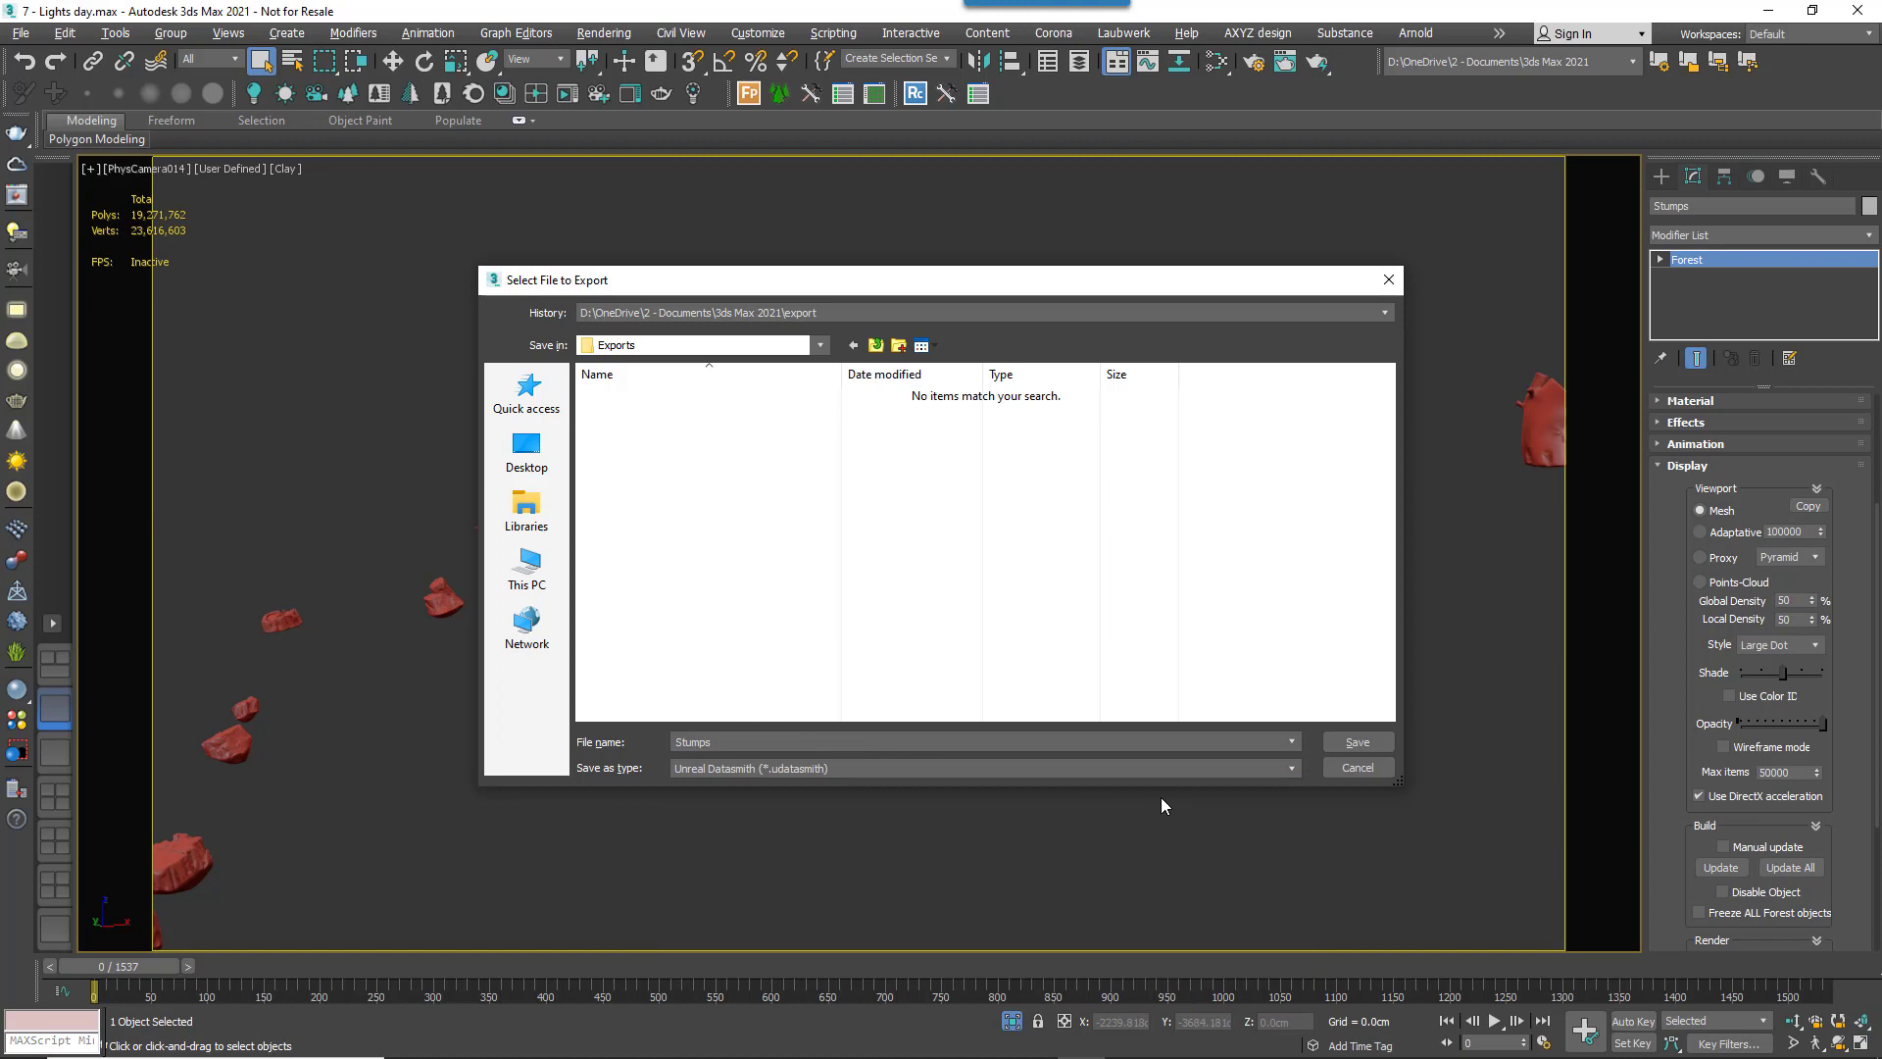
{"action": "left_click", "coordinate": [1345, 743]}
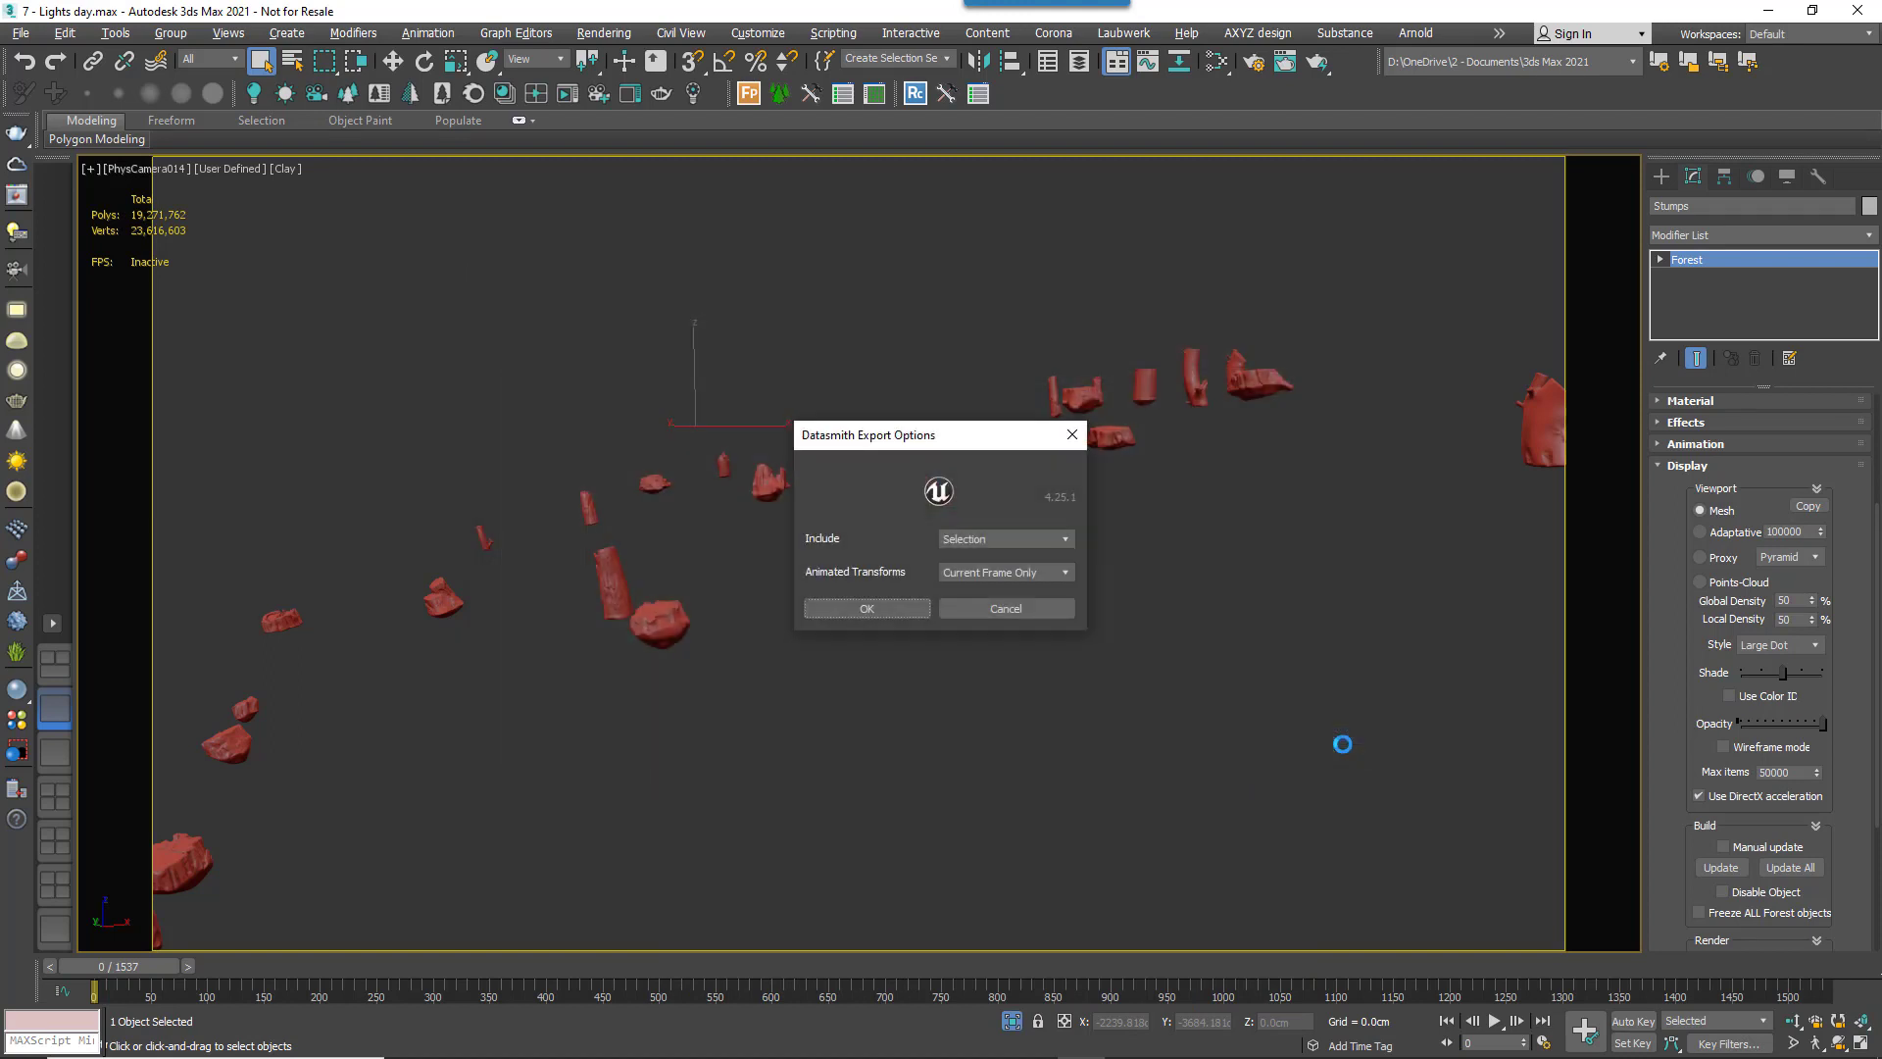
{"action": "left_click", "coordinate": [1010, 539]}
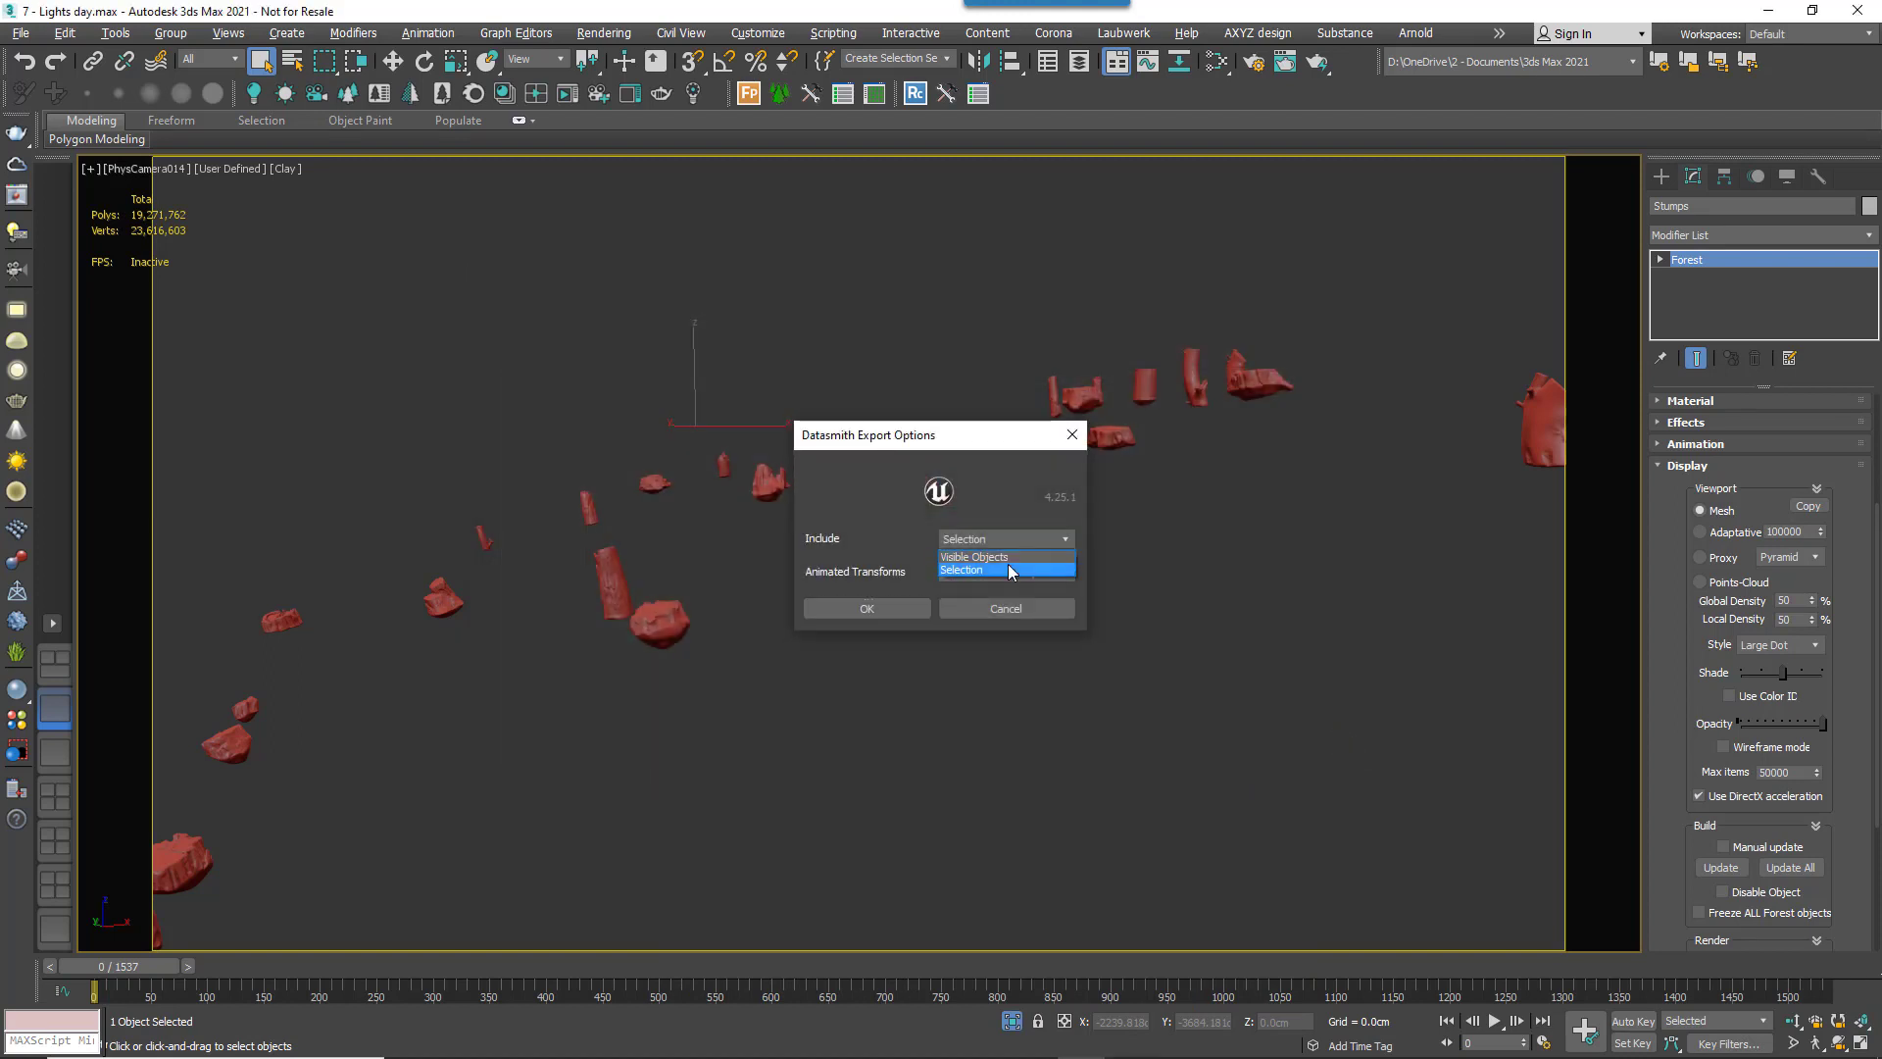
{"action": "left_click", "coordinate": [1011, 570]}
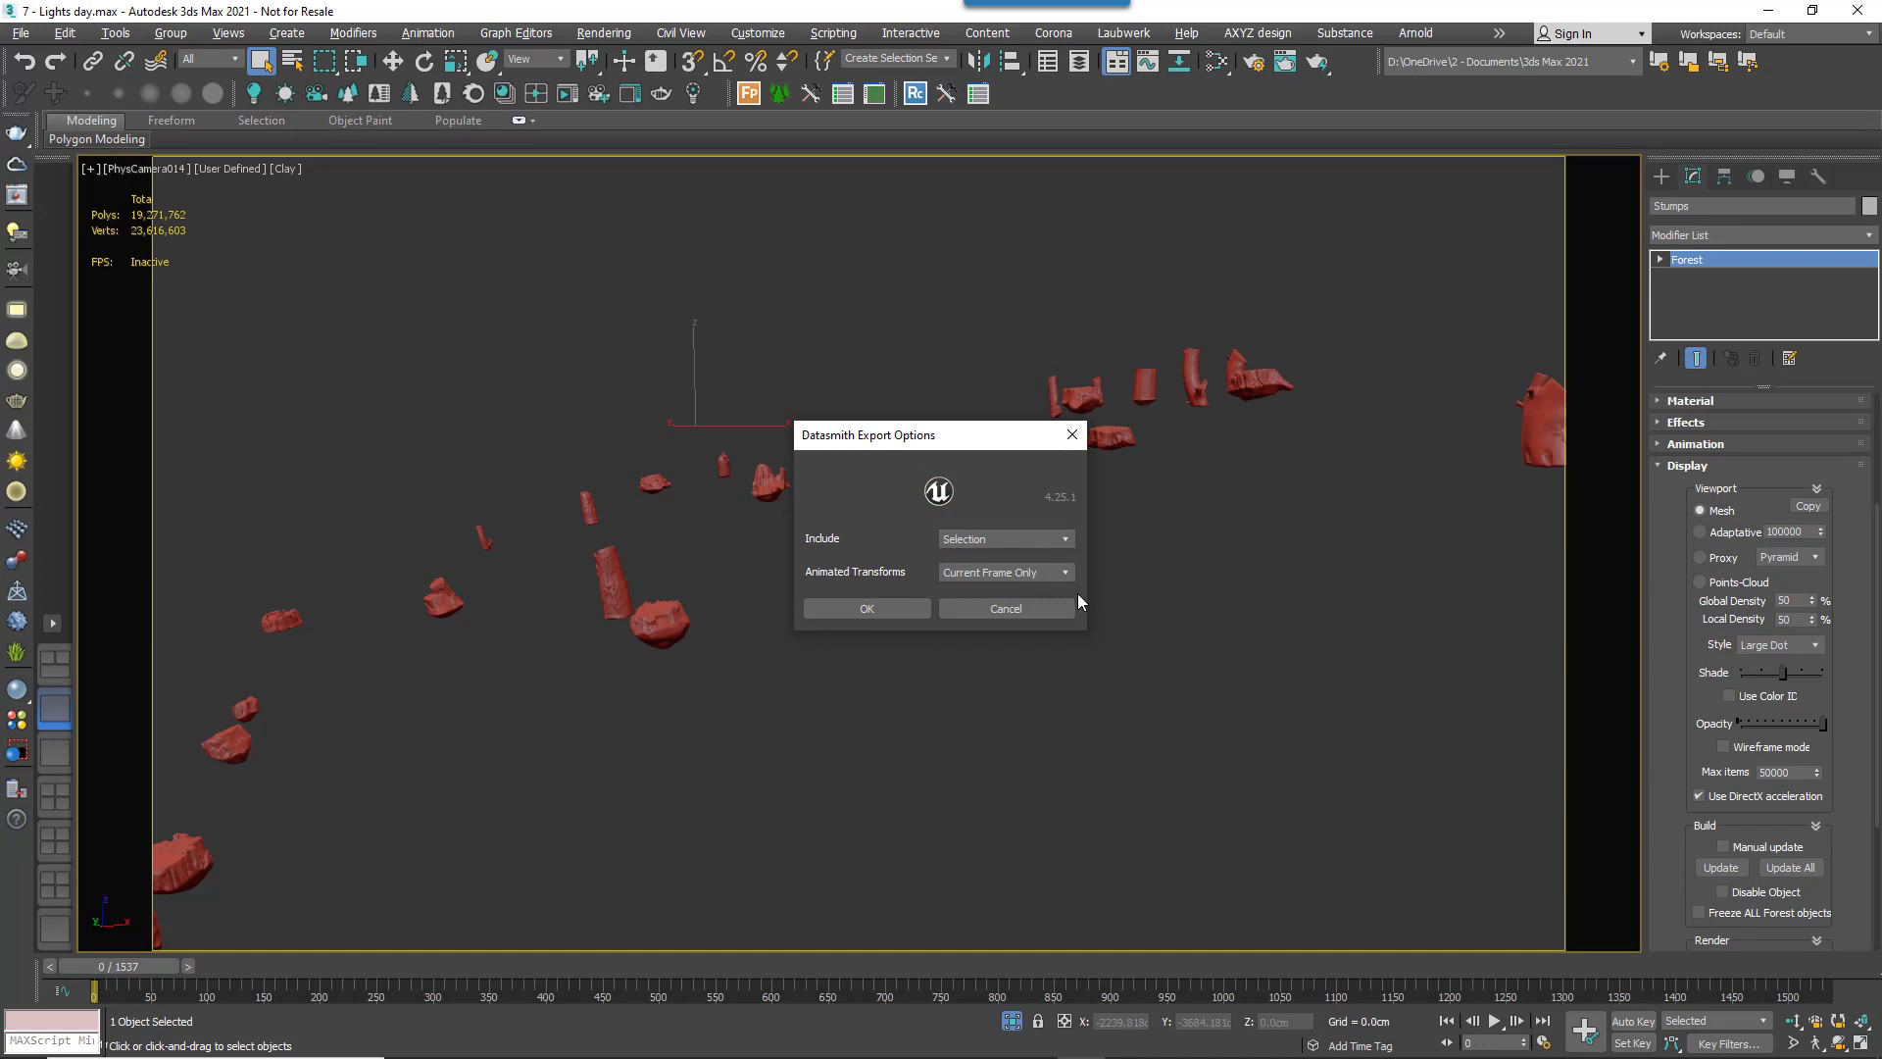
{"action": "left_click", "coordinate": [890, 605]}
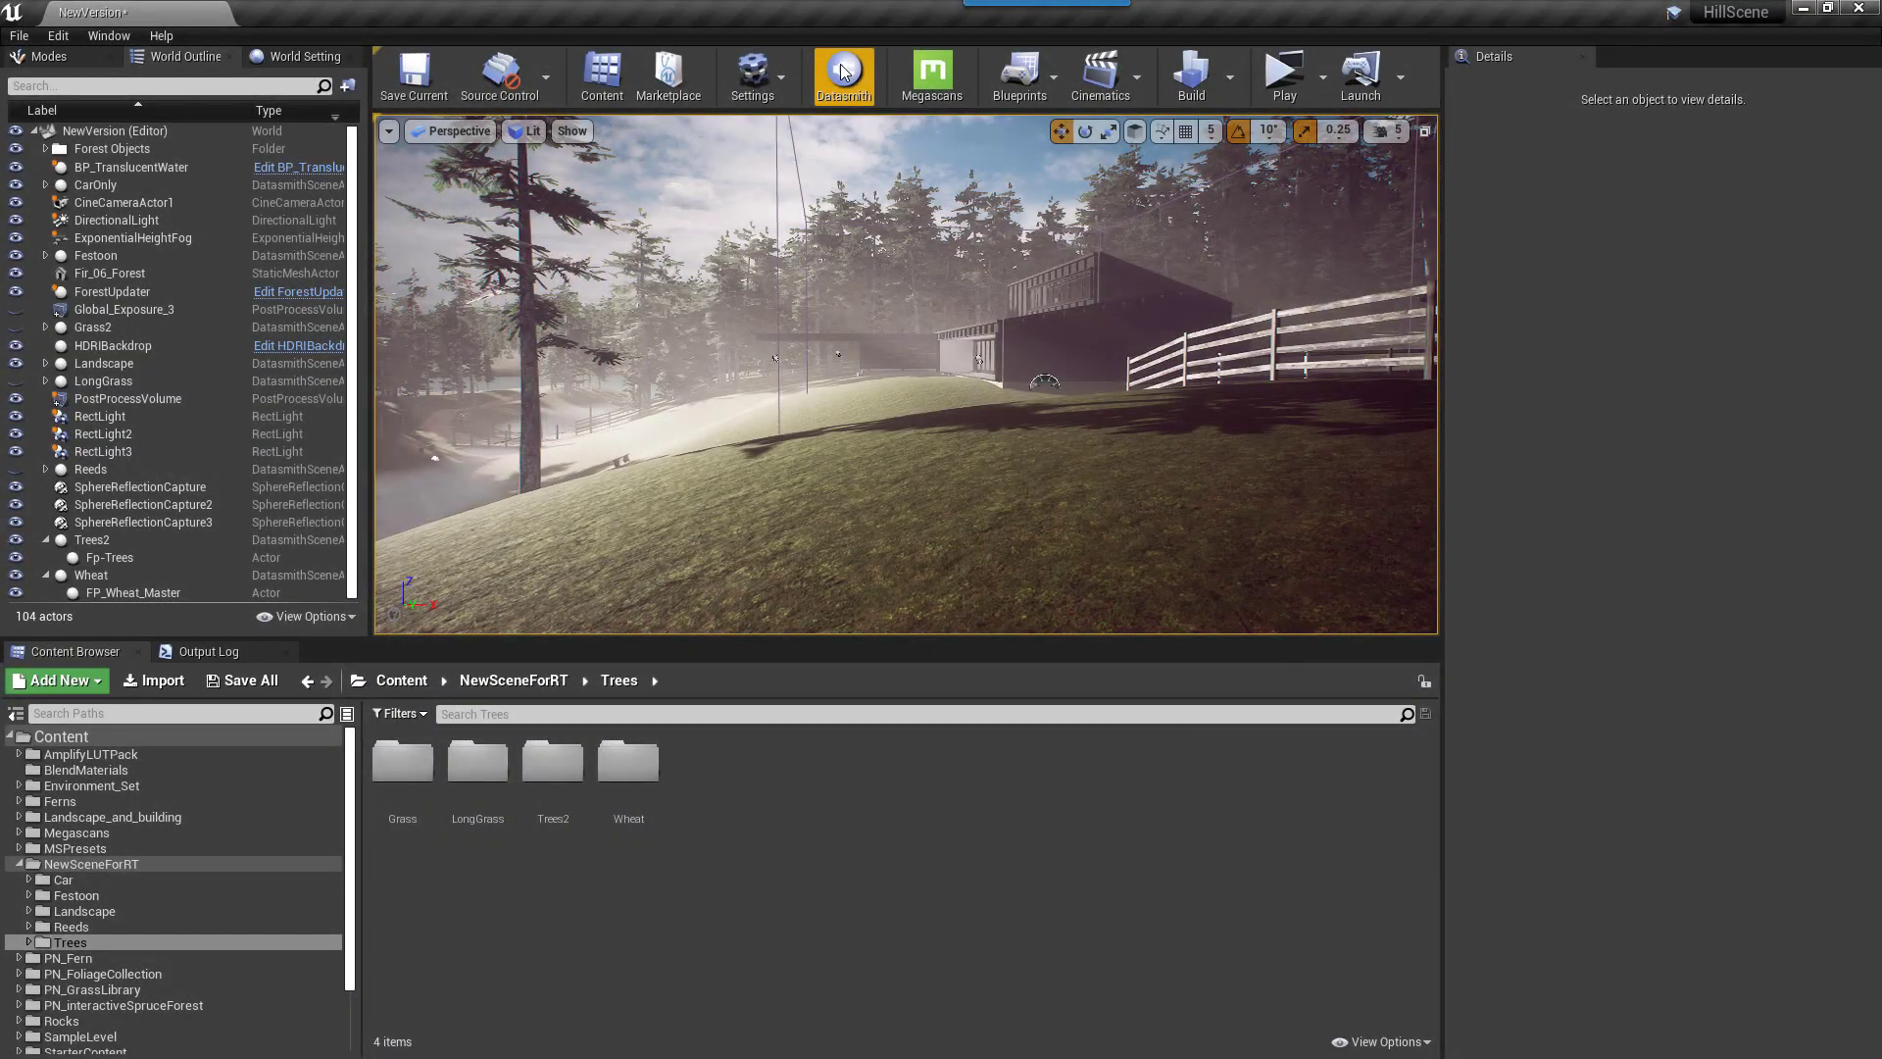
Import Stumps.udatasmith into Content/NewSceneForRT with Geometry and Materials enabled
{"action": "left_click", "coordinate": [843, 71]}
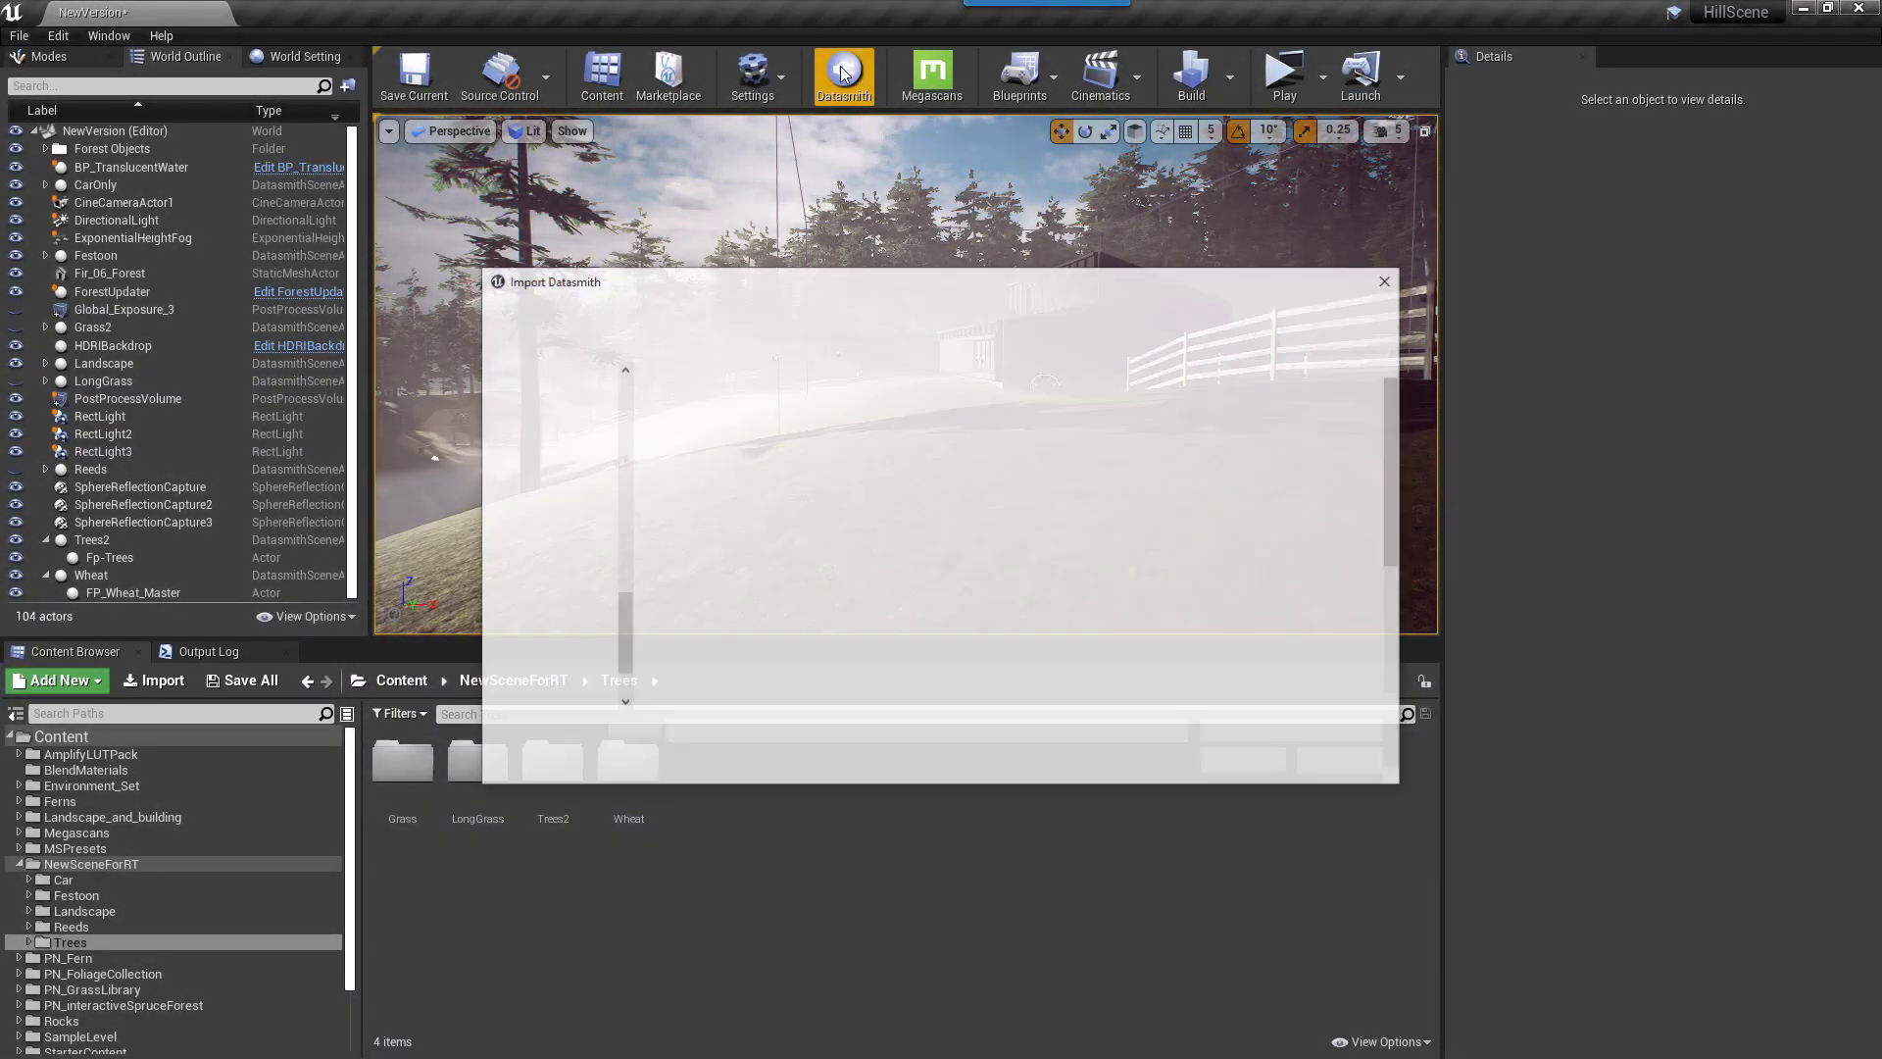
{"action": "scroll", "coordinate": [934, 522], "scroll_direction": "down", "scroll_amount": 3}
{"action": "scroll", "coordinate": [934, 521], "scroll_direction": "down", "scroll_amount": 1}
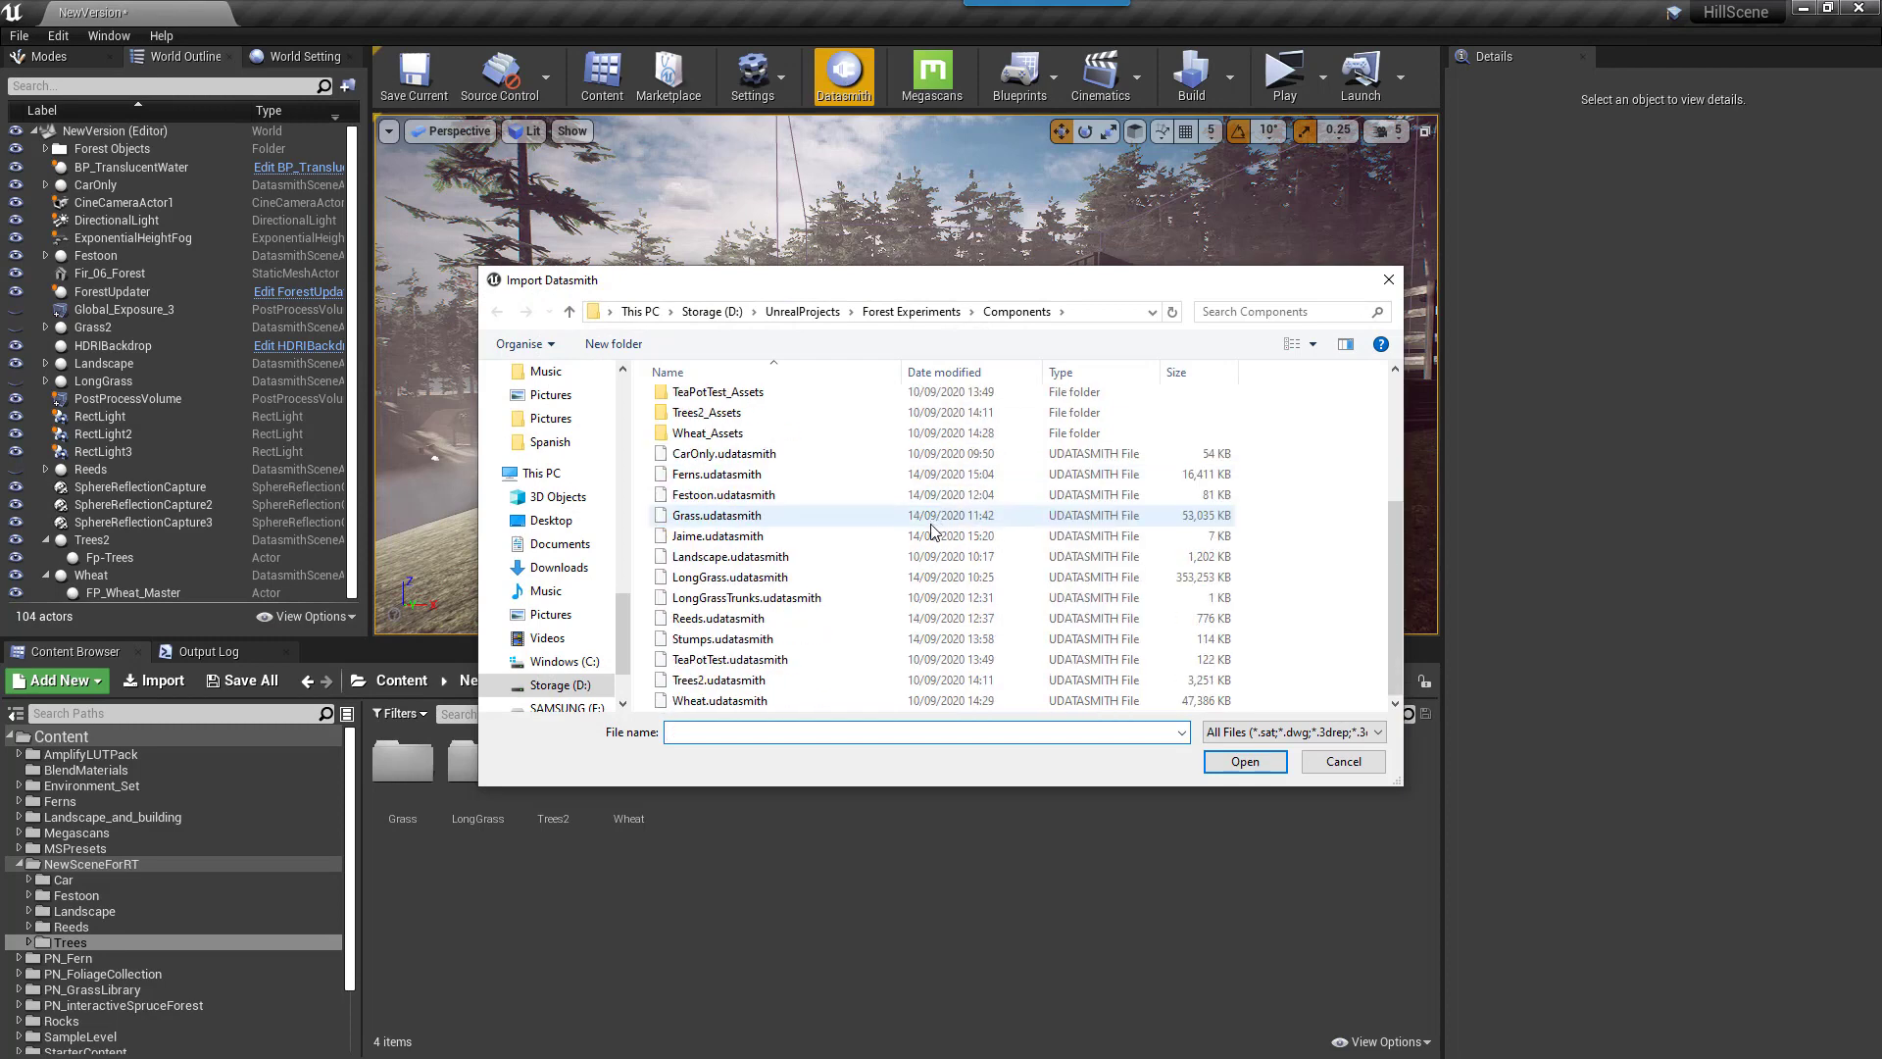
{"action": "left_click", "coordinate": [803, 639]}
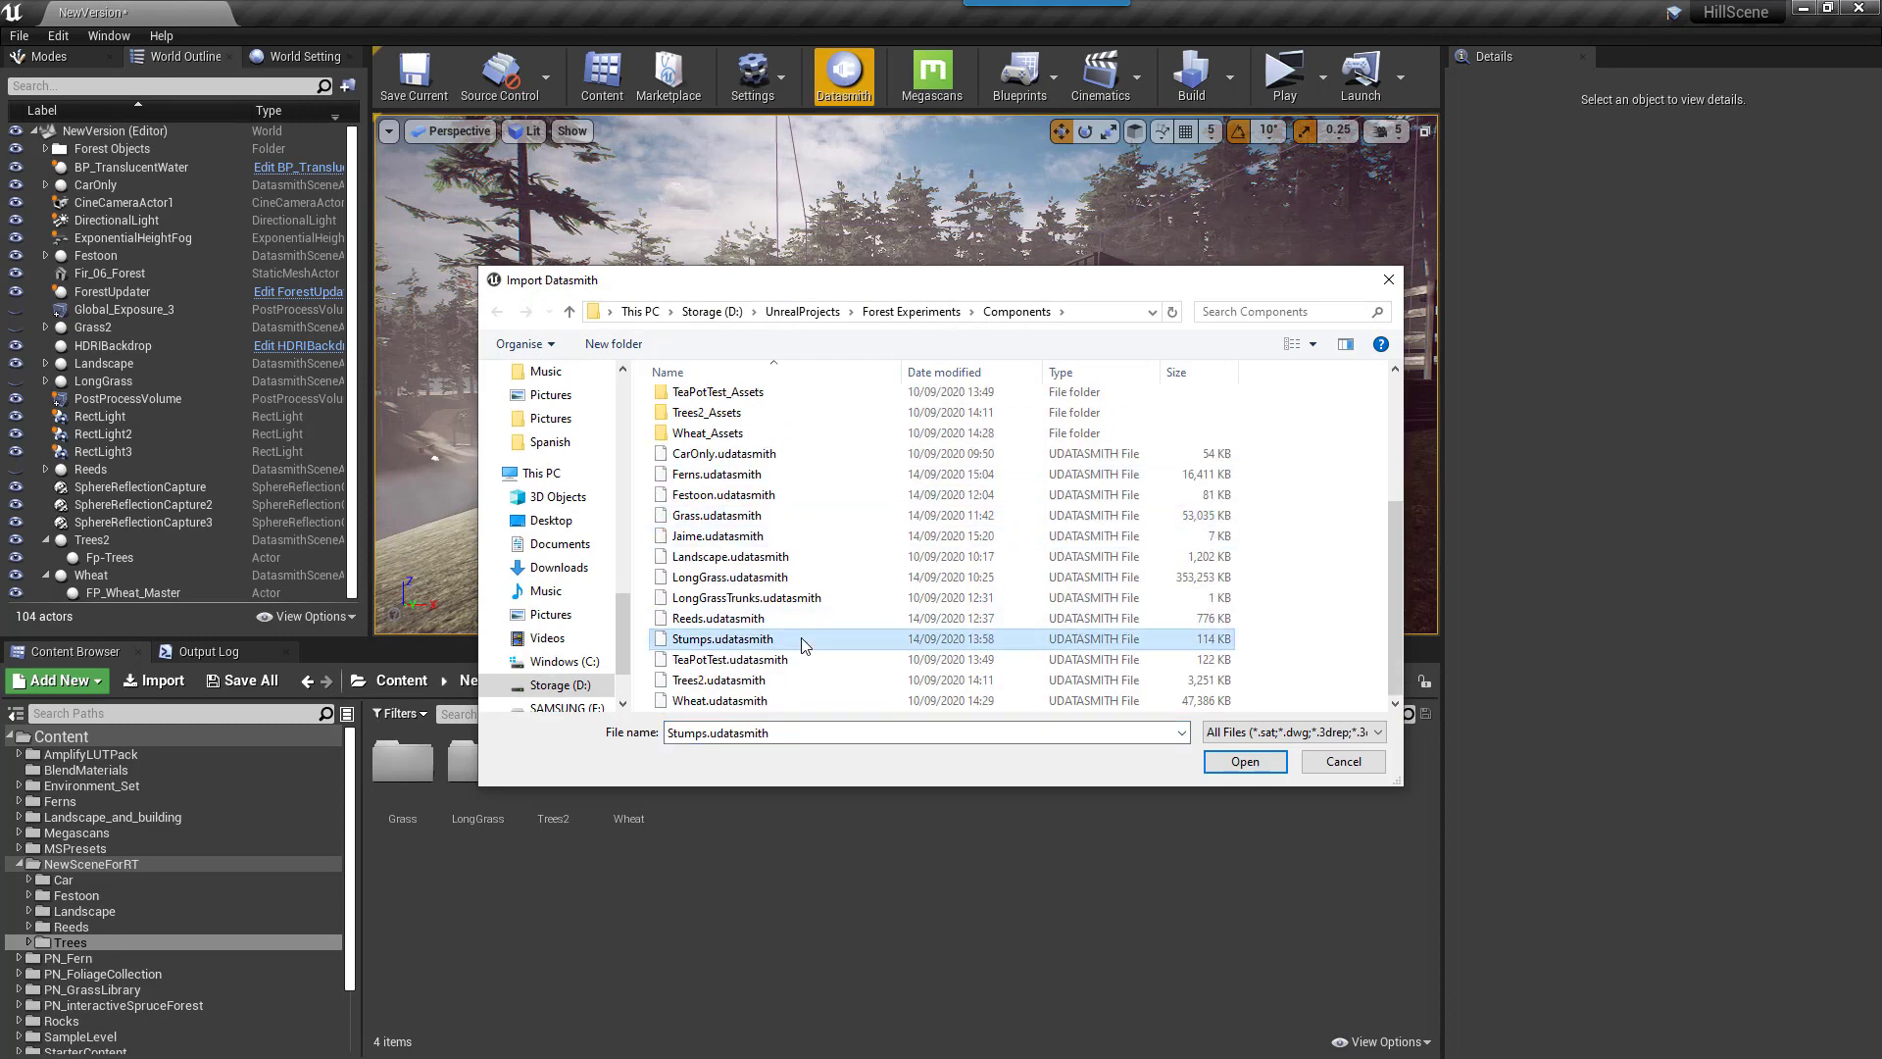
{"action": "left_click", "coordinate": [1267, 765]}
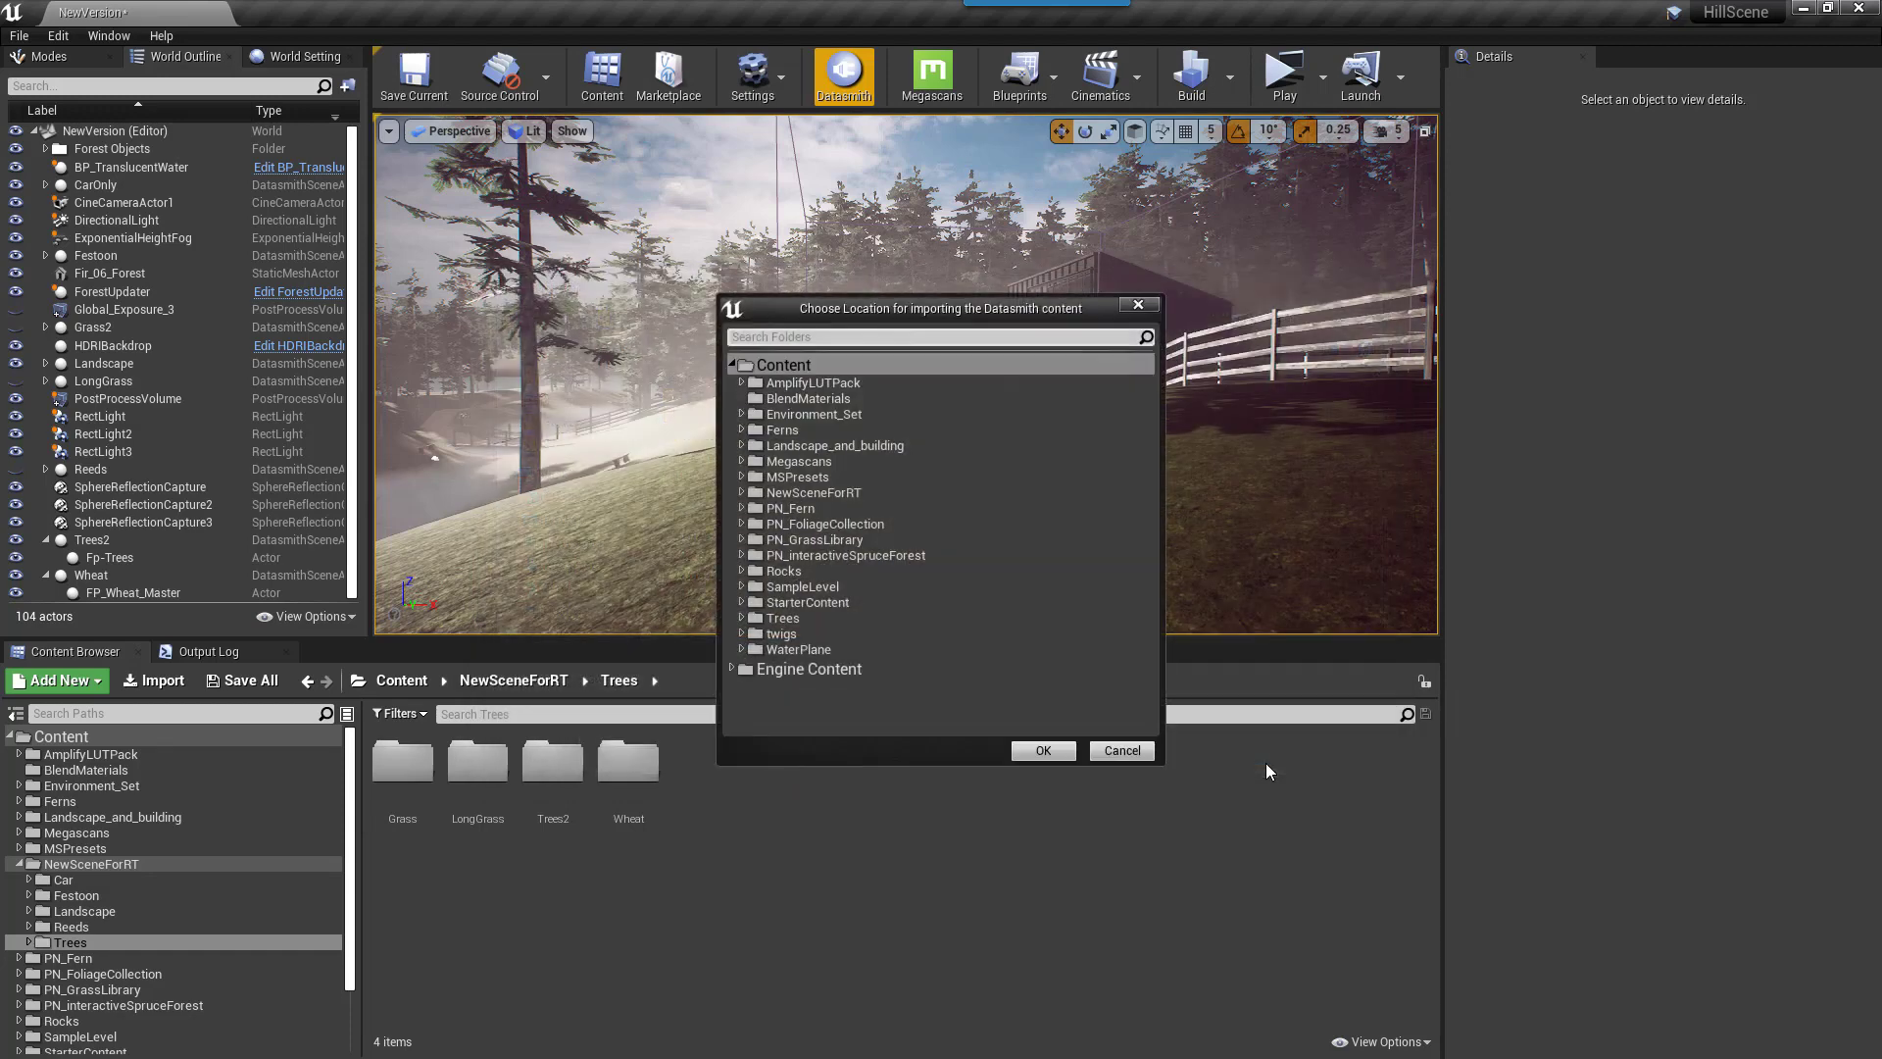
{"action": "left_click", "coordinate": [742, 492]}
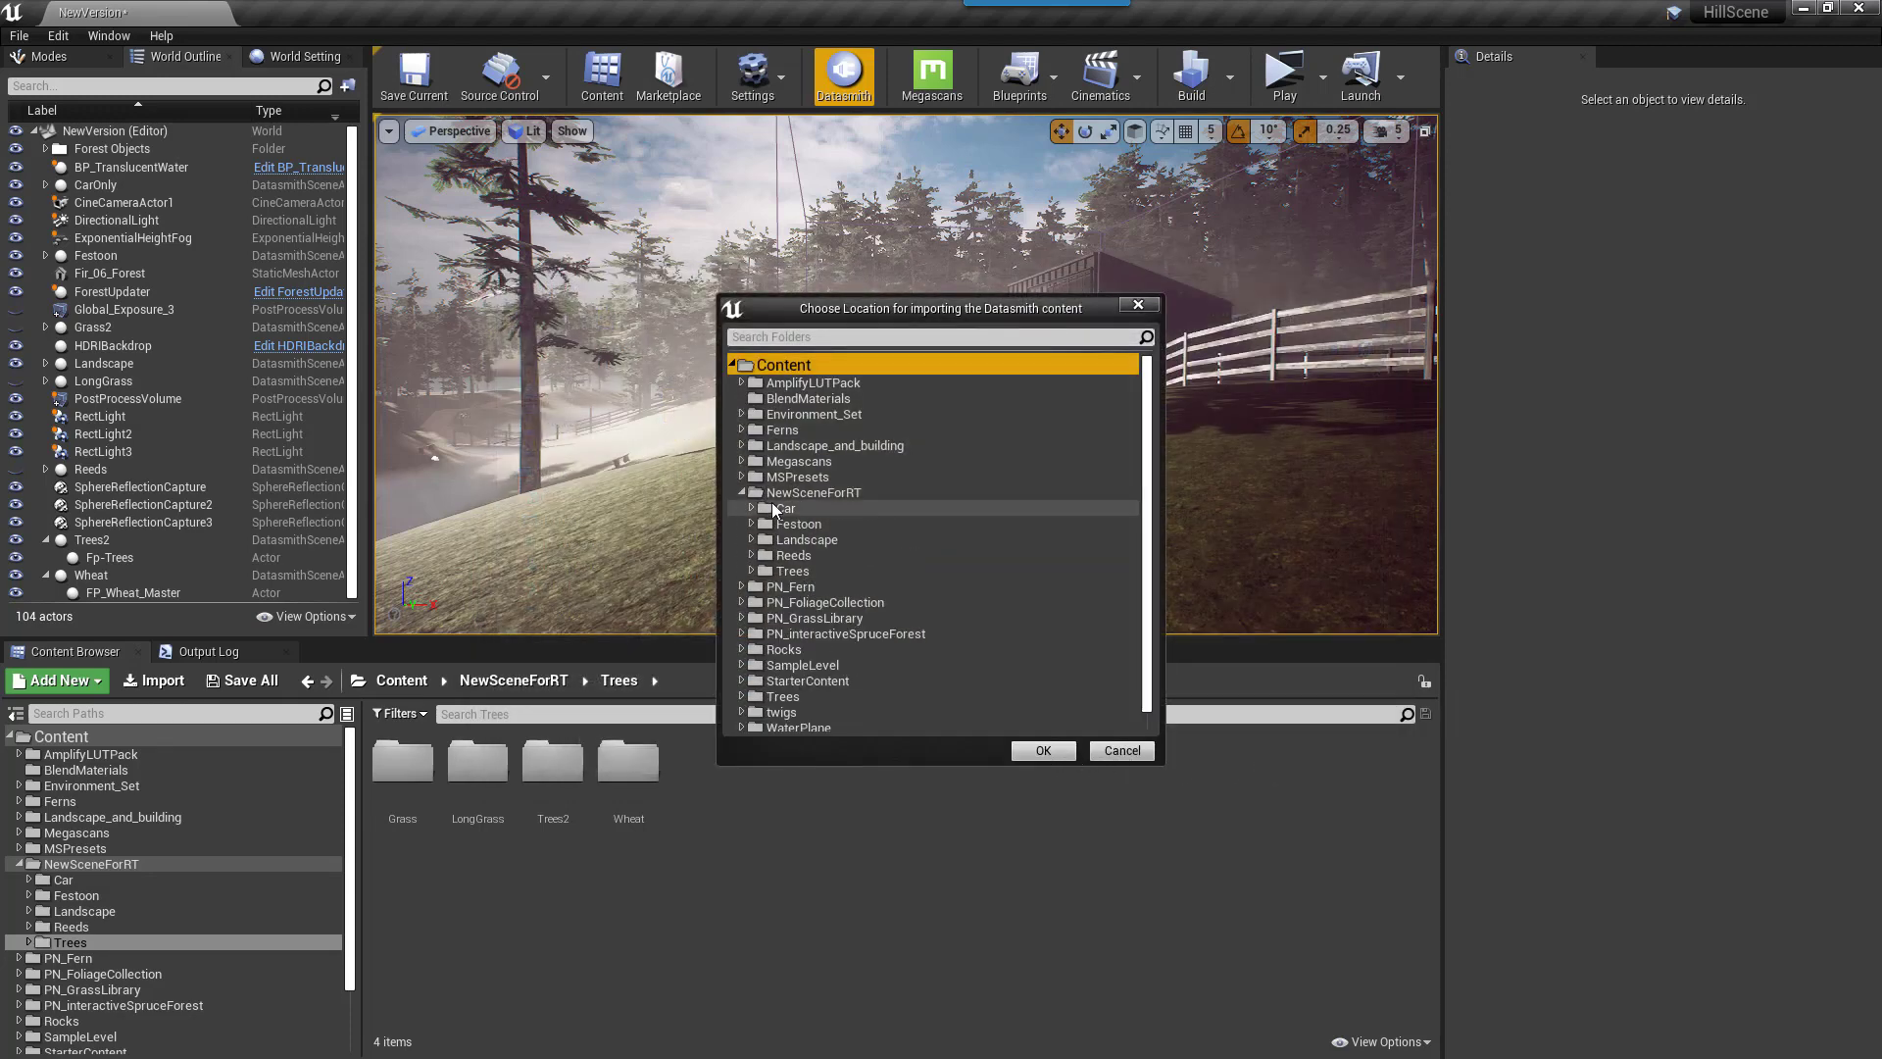
{"action": "left_click", "coordinate": [774, 494]}
{"action": "left_click", "coordinate": [1043, 751]}
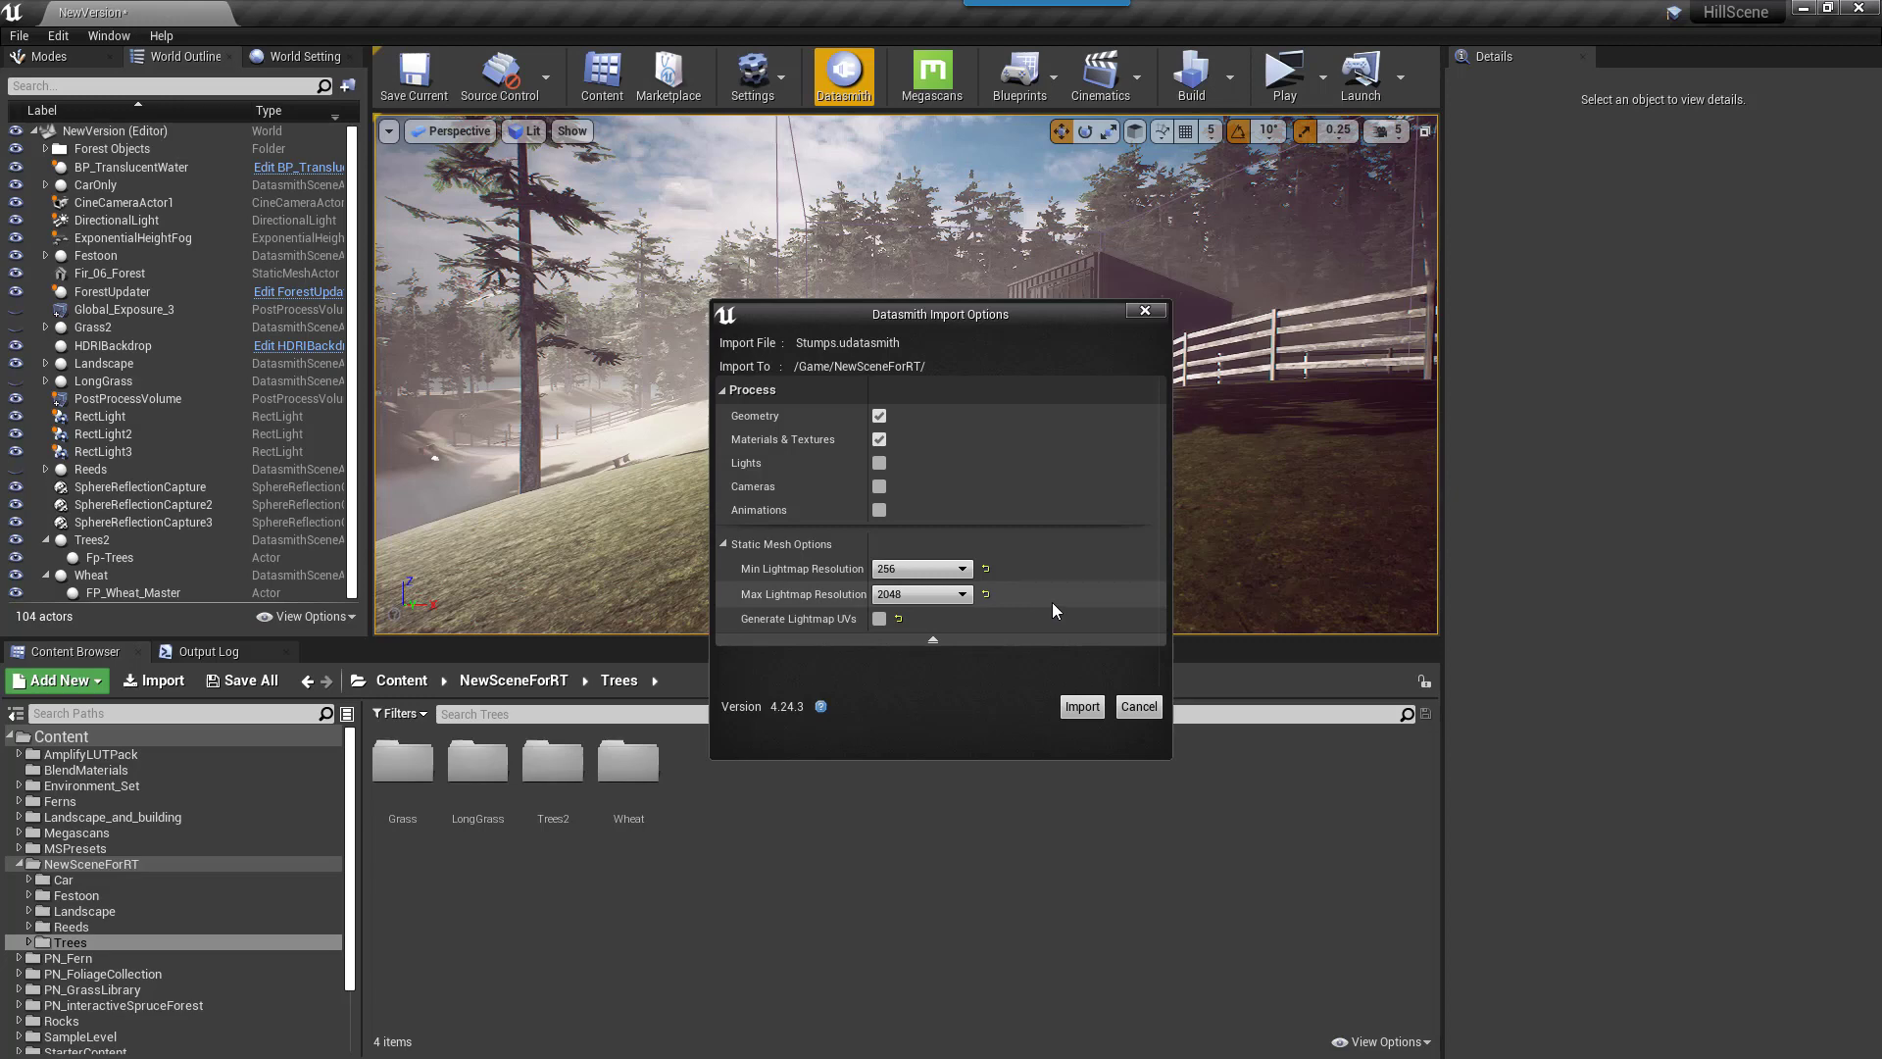
{"action": "left_click", "coordinate": [1083, 707]}
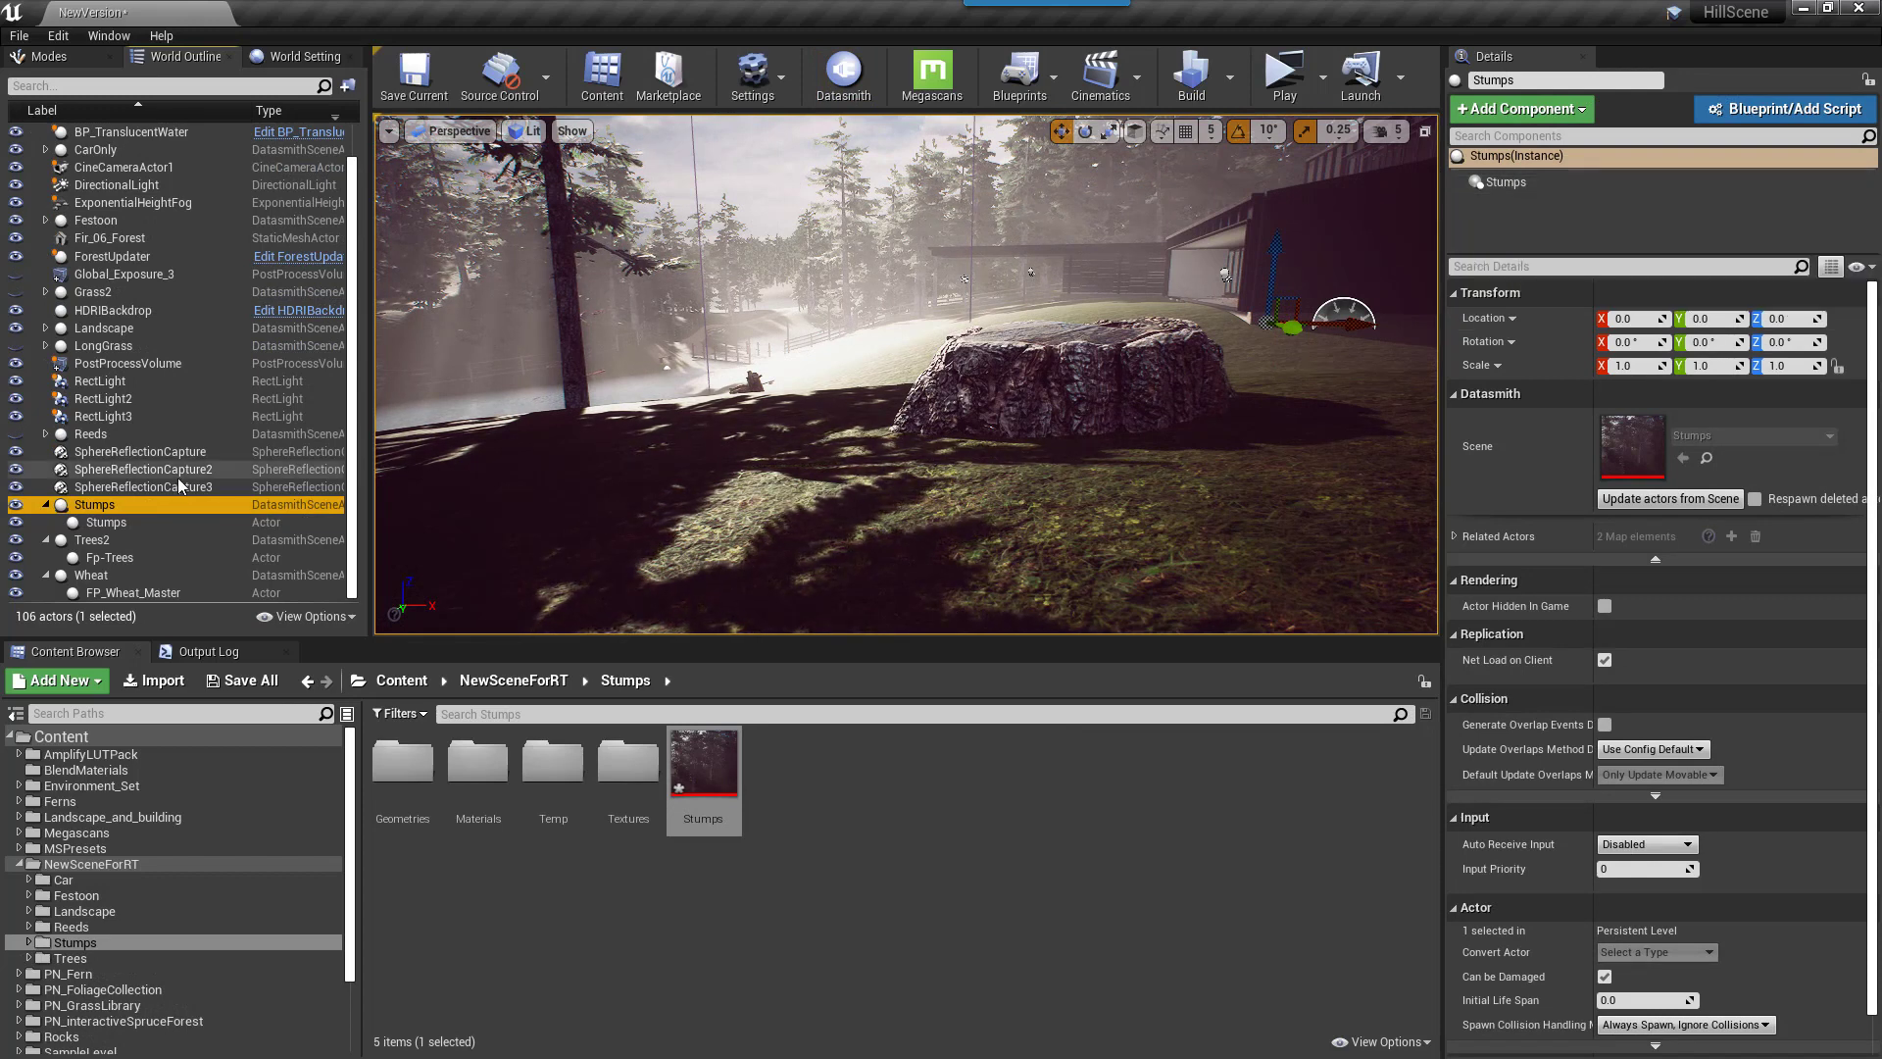
Select the child Stumps actor and view its stump_medium_08 component's mesh, material and 2 instances
{"action": "left_click", "coordinate": [121, 527]}
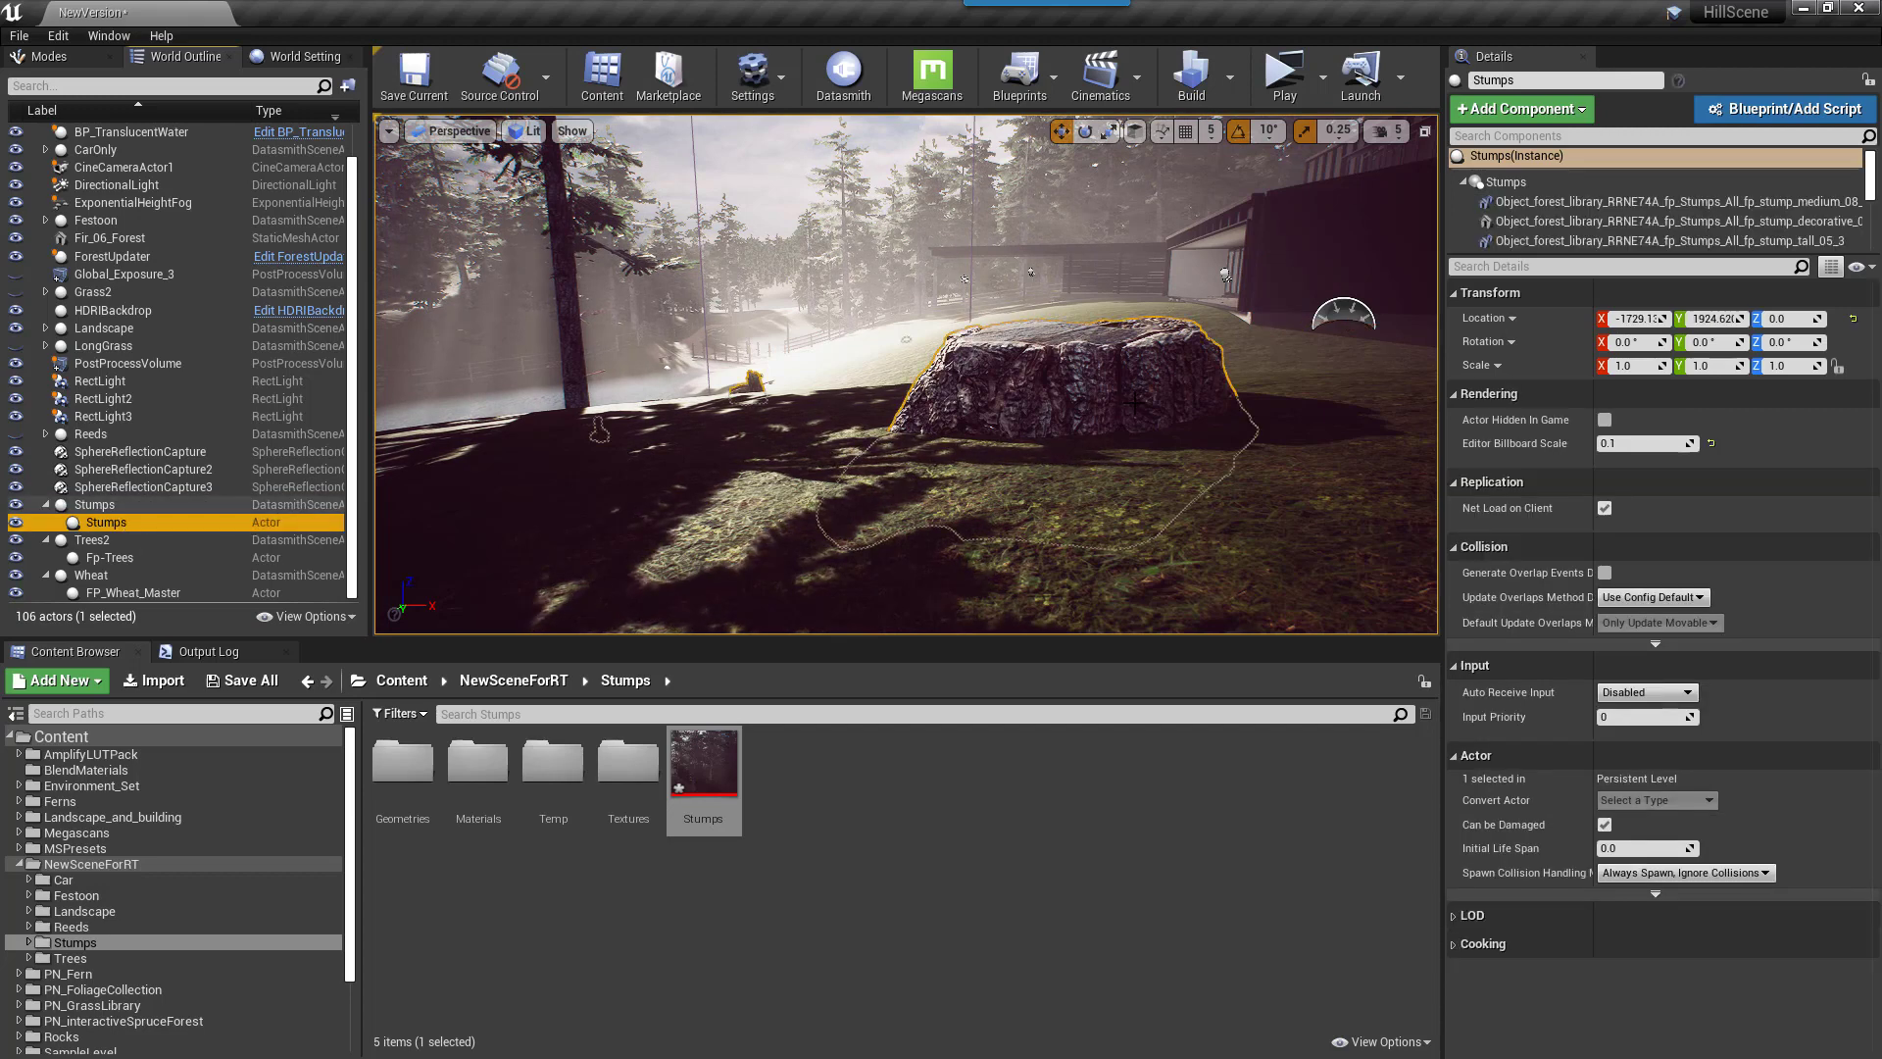
{"action": "left_click", "coordinate": [1549, 203]}
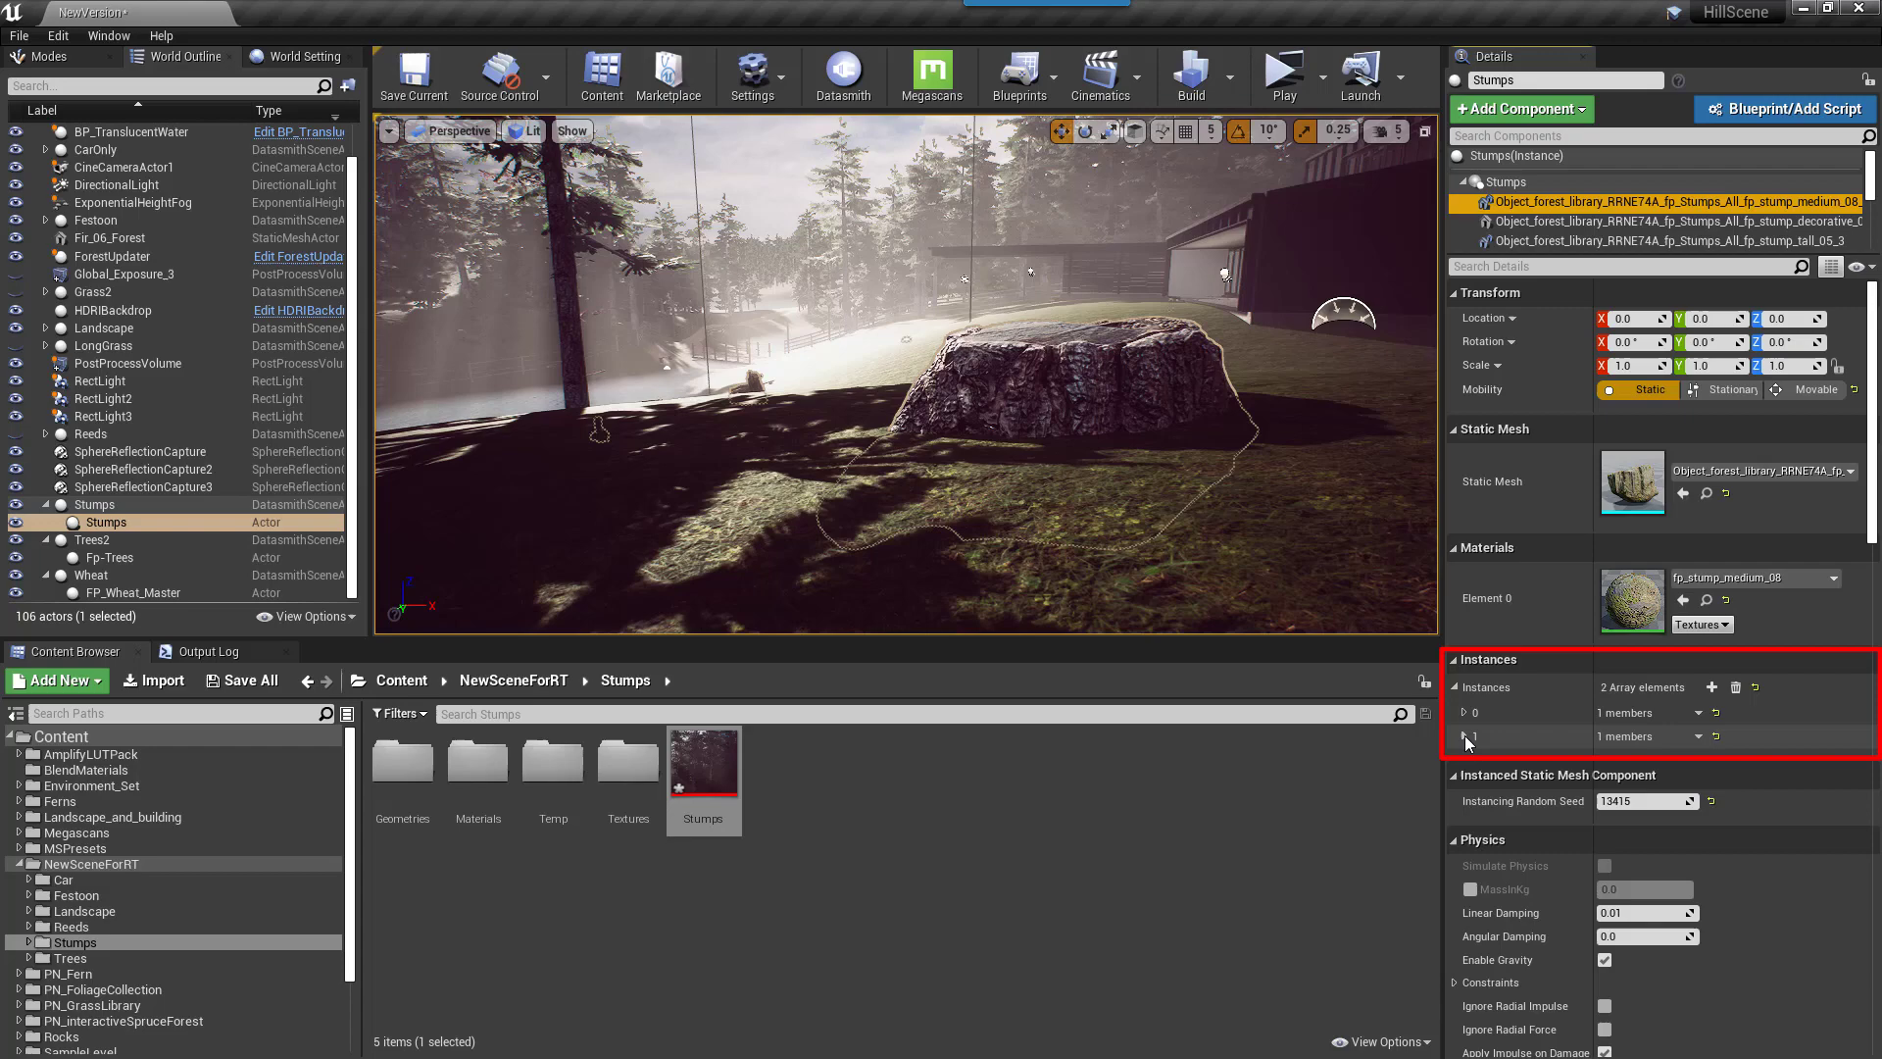
Swap the large stump component's static mesh for the mossy small stump asset
{"action": "left_click", "coordinate": [1657, 222]}
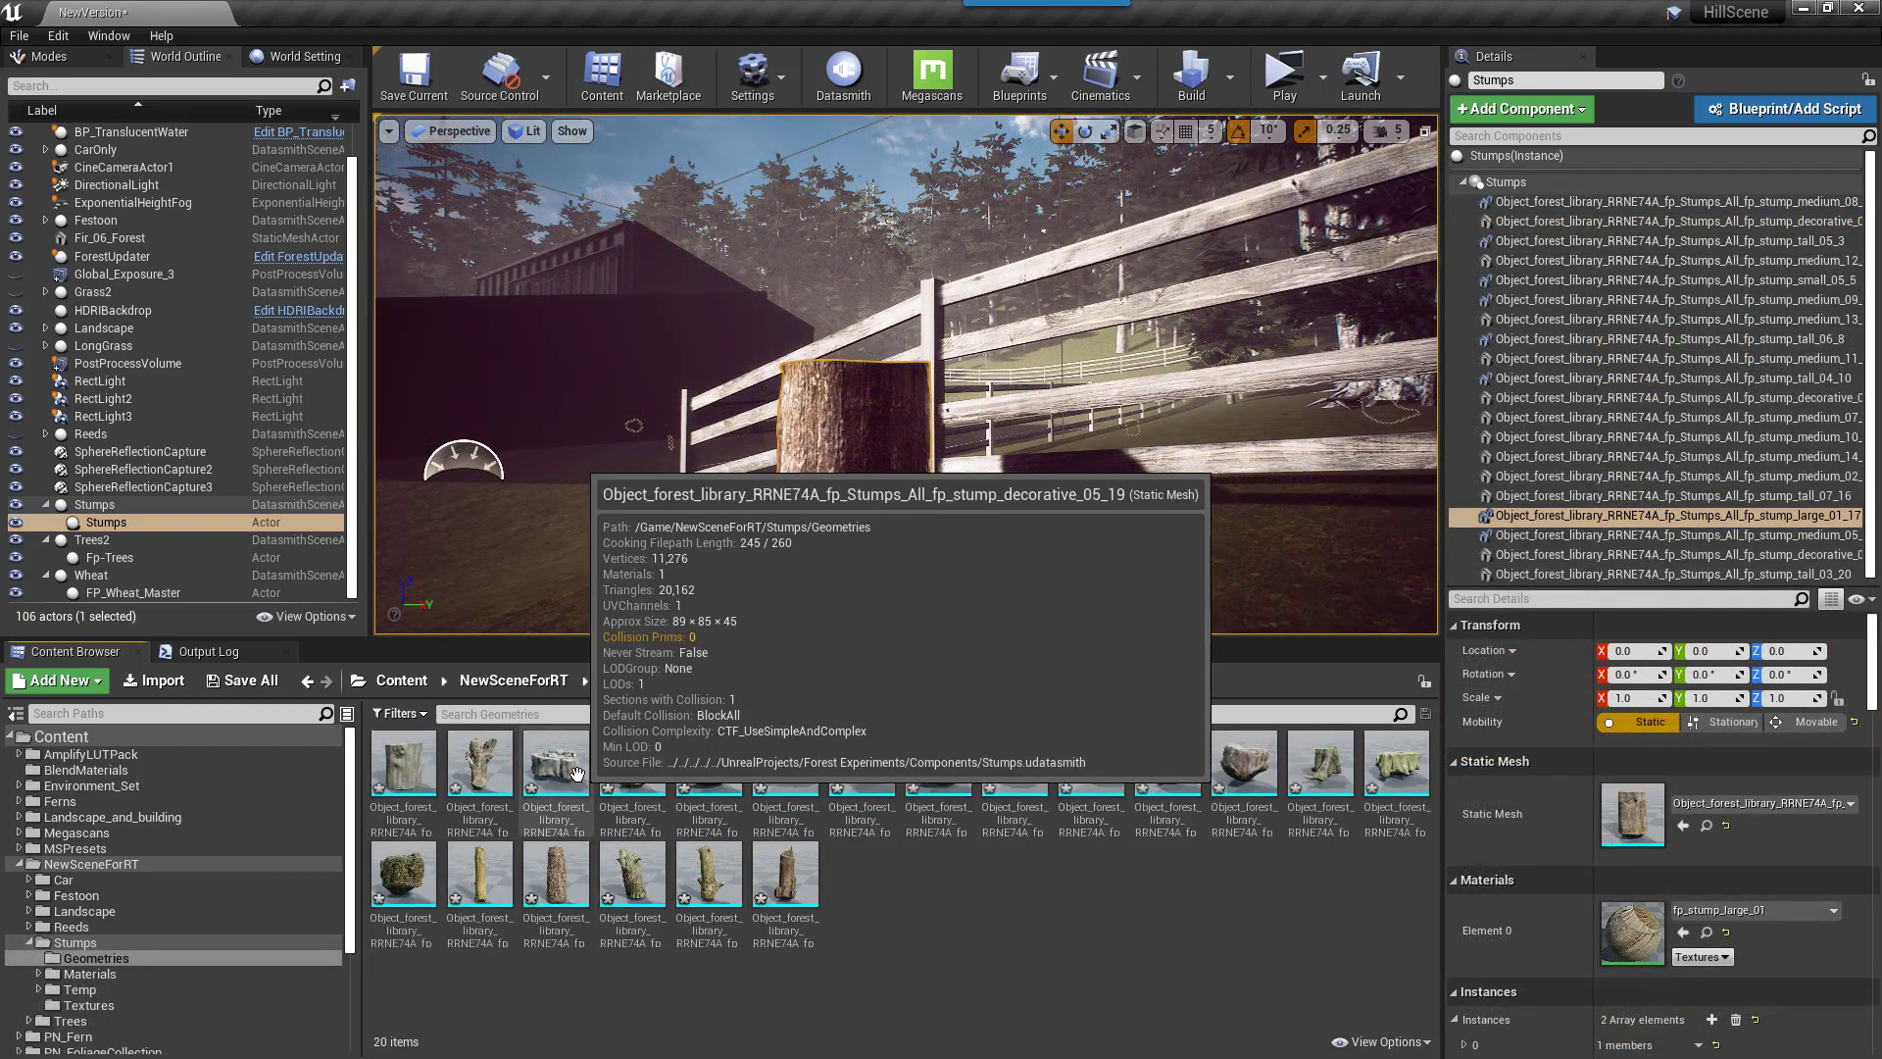
{"action": "left_click", "coordinate": [402, 873]}
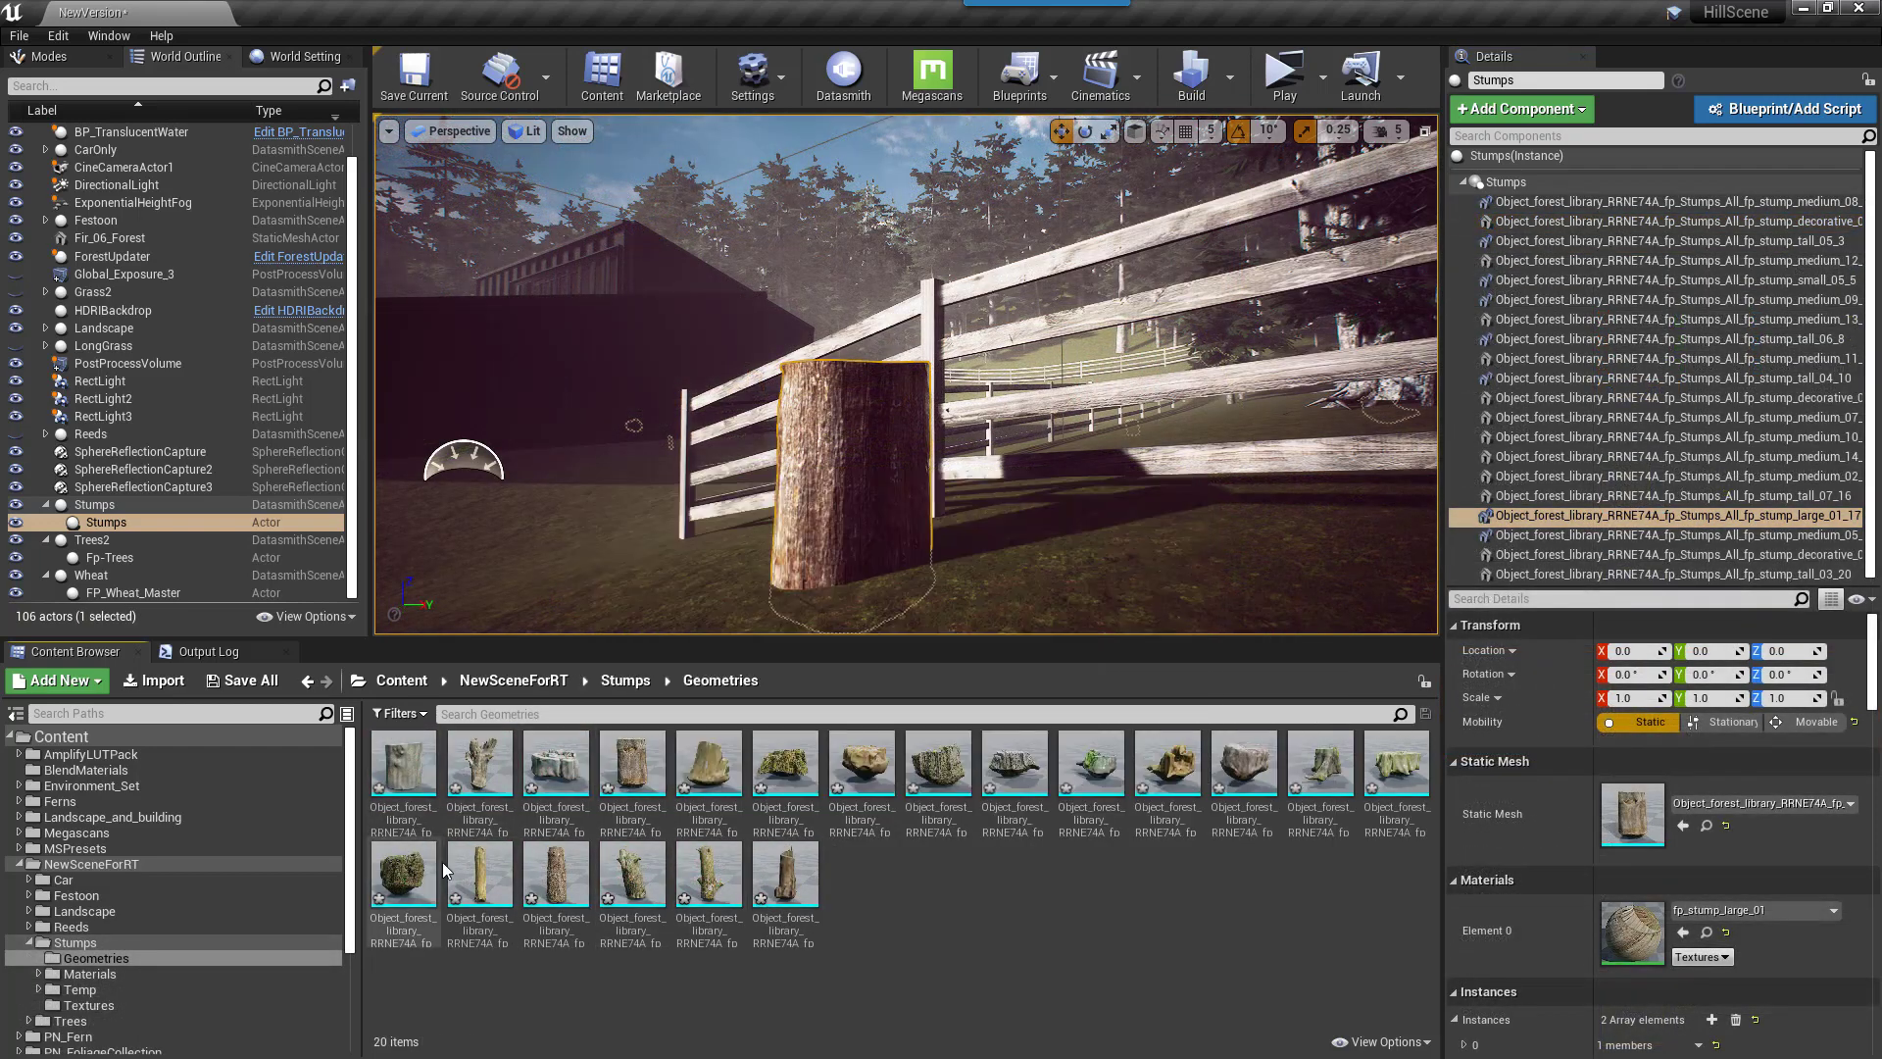
{"action": "left_click", "coordinate": [1683, 828]}
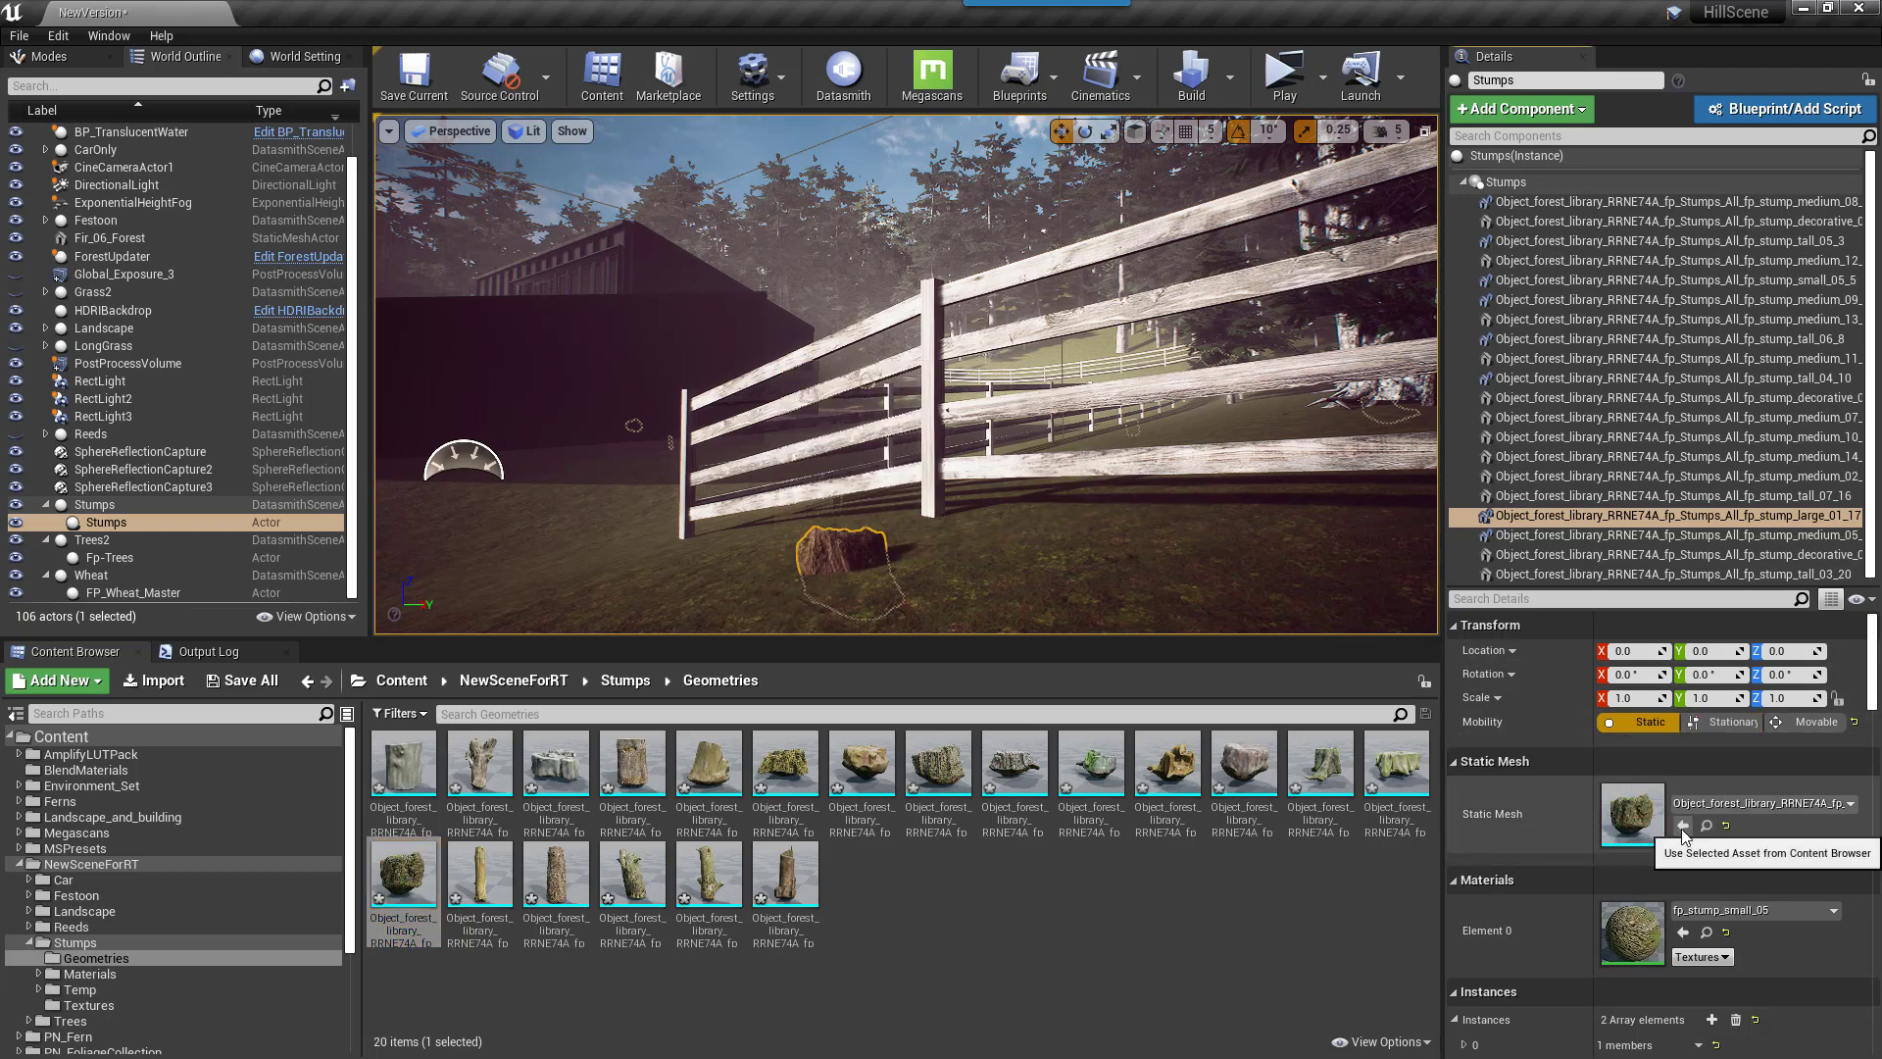
{"action": "left_click_drag", "start_coordinate": [888, 580], "coordinate": [745, 432]}
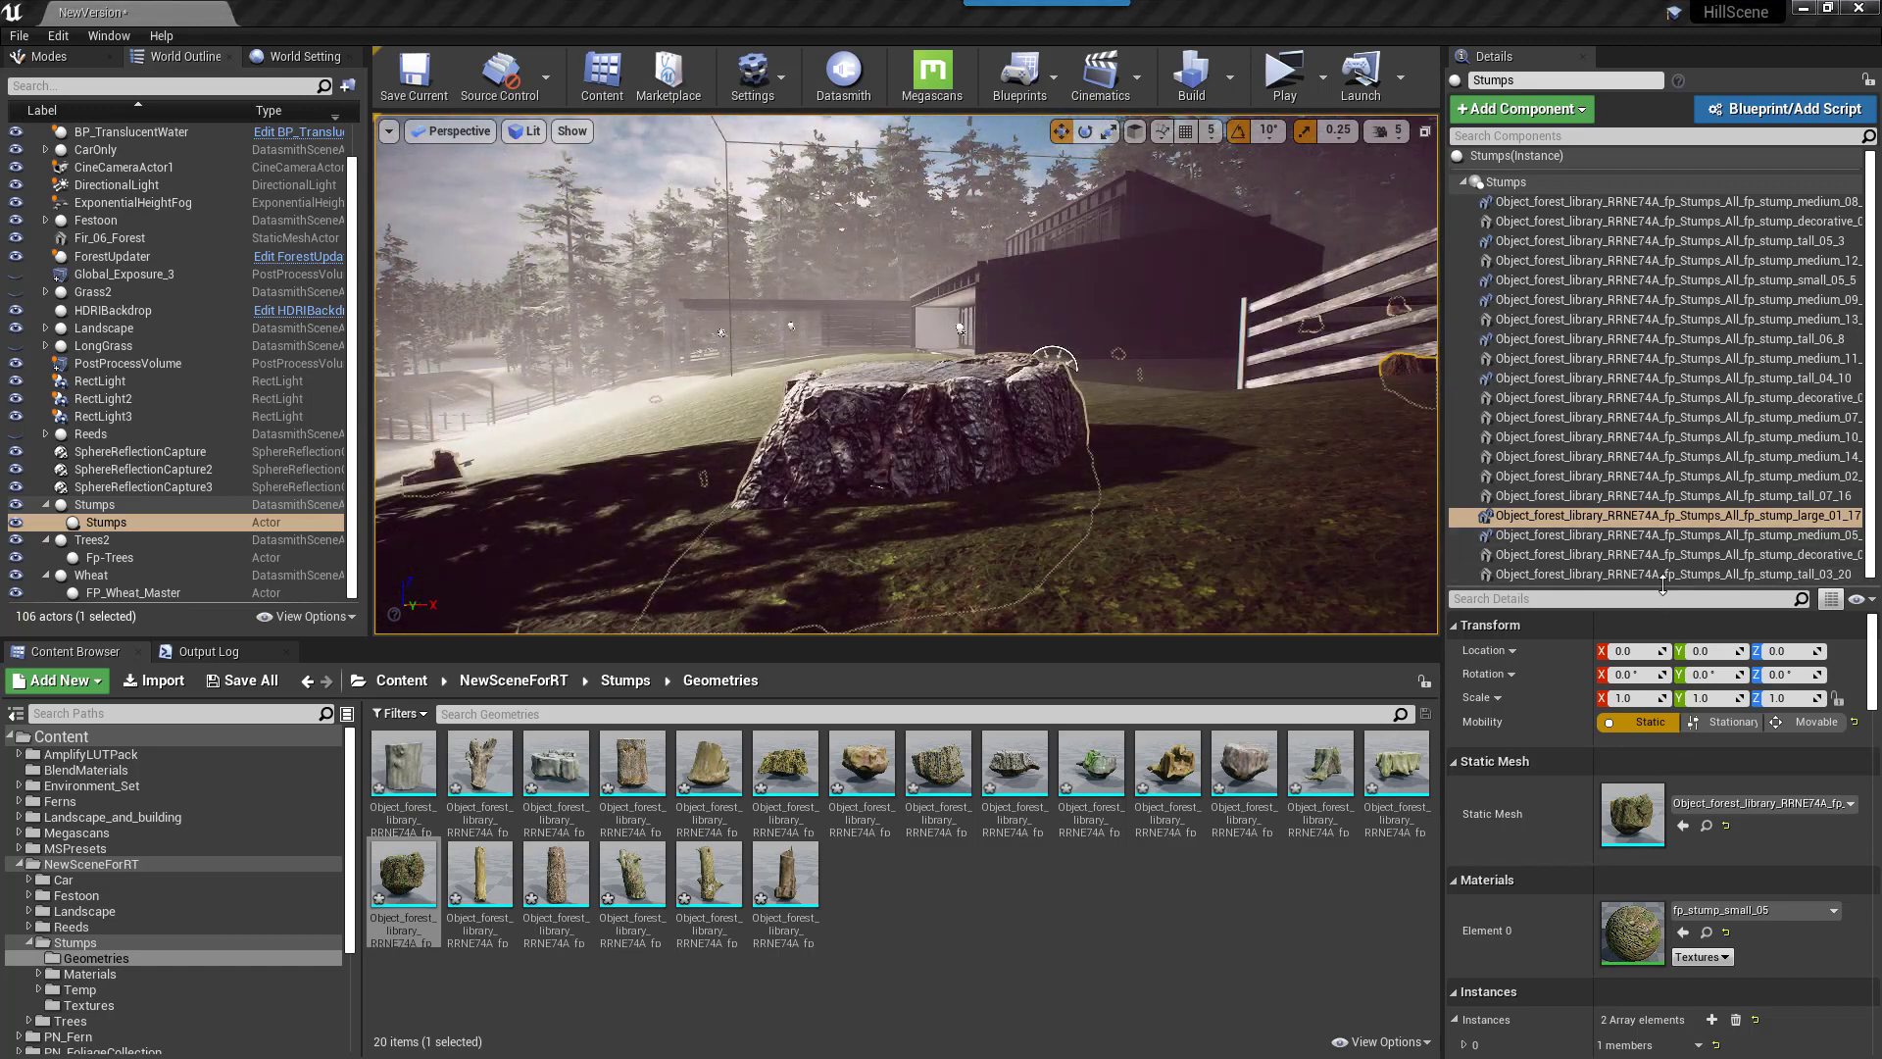
Review the meshes of the tall and small stump components in the Details panel
{"action": "left_click_drag", "start_coordinate": [1672, 592], "coordinate": [1667, 261]}
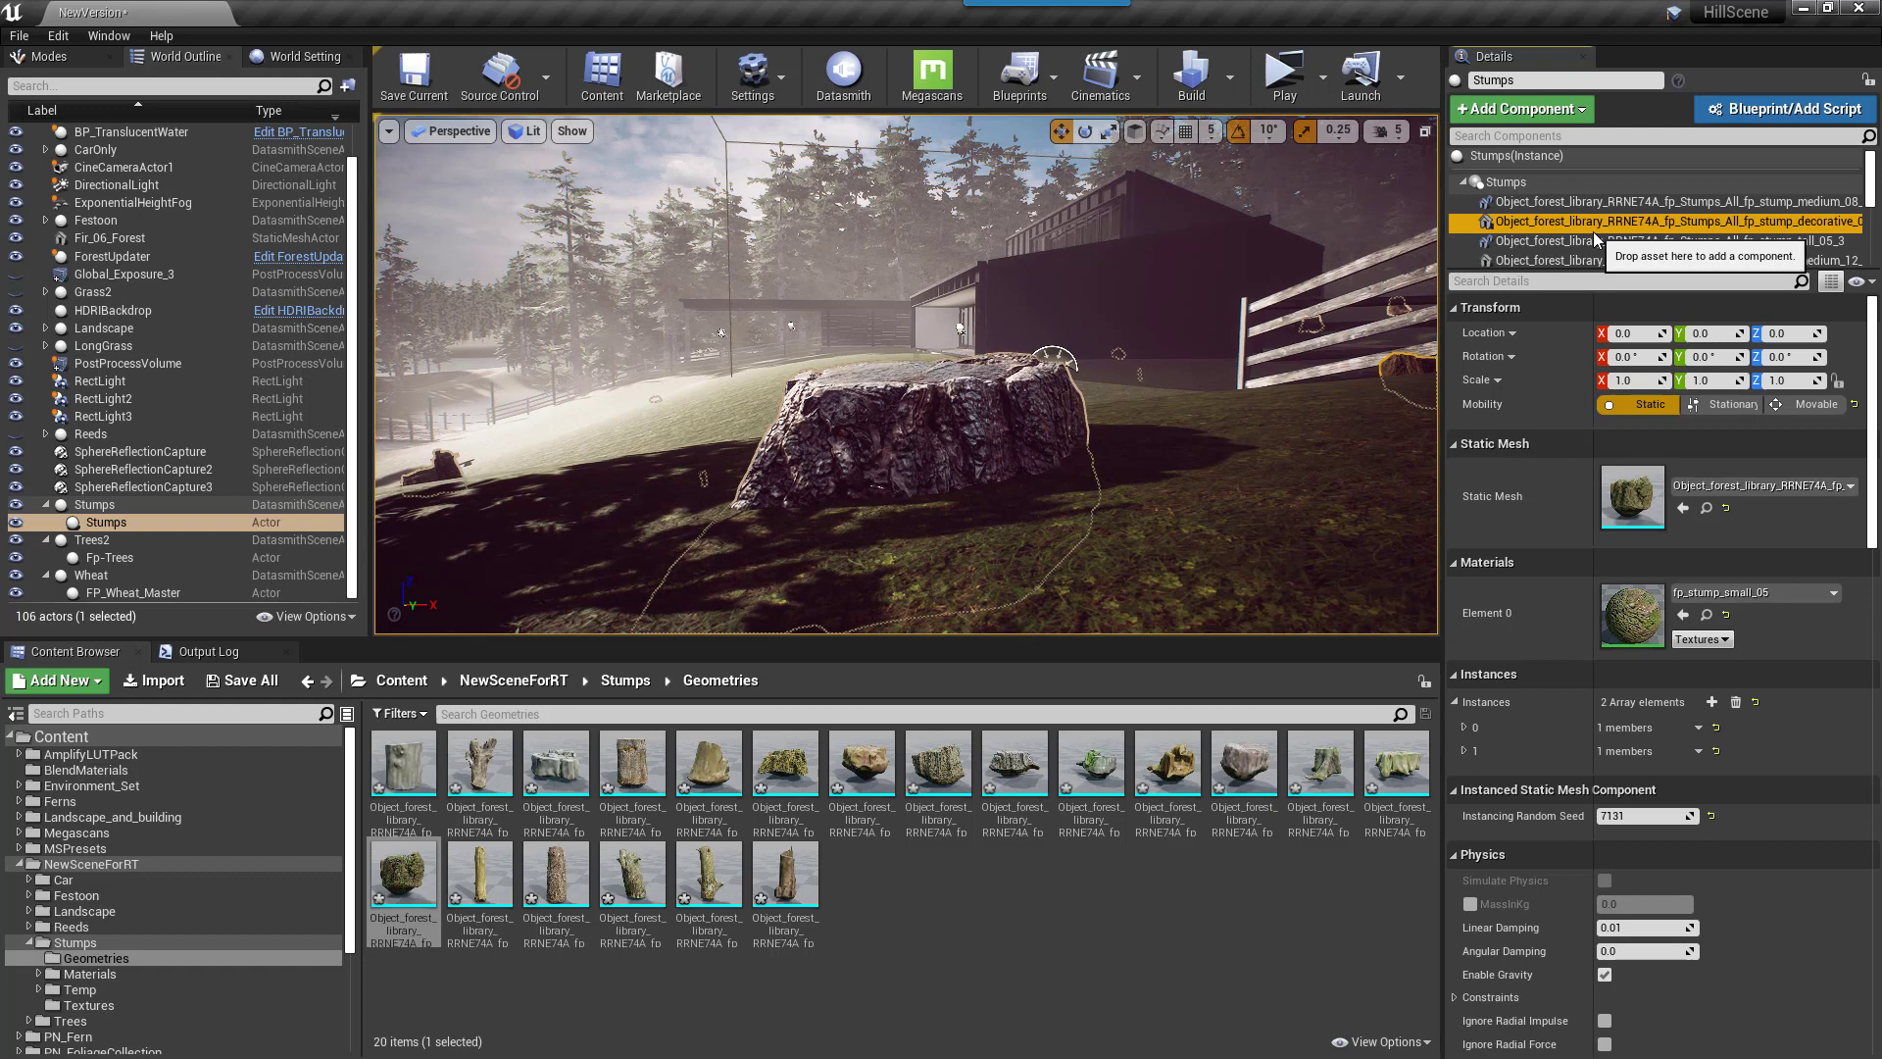
{"action": "left_click", "coordinate": [1590, 242]}
{"action": "scroll", "coordinate": [1590, 242], "scroll_direction": "down", "scroll_amount": 3}
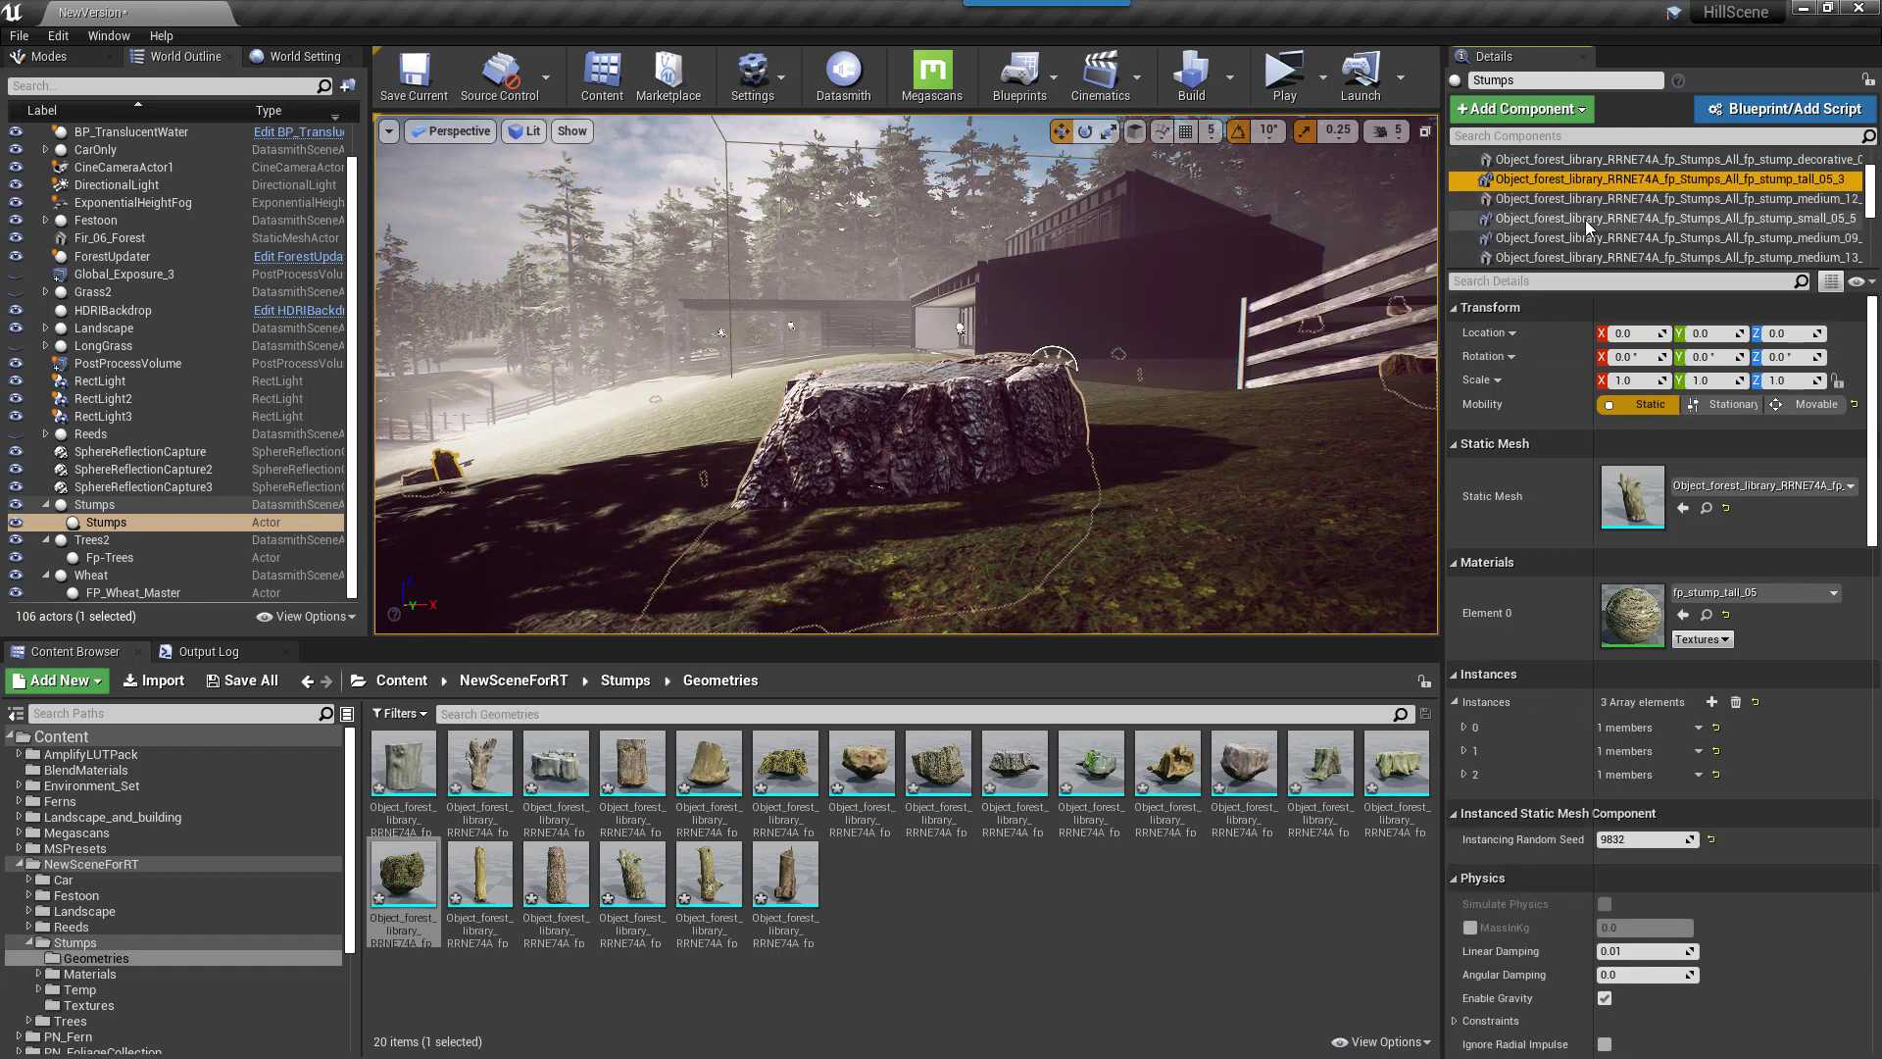
{"action": "left_click", "coordinate": [1590, 217]}
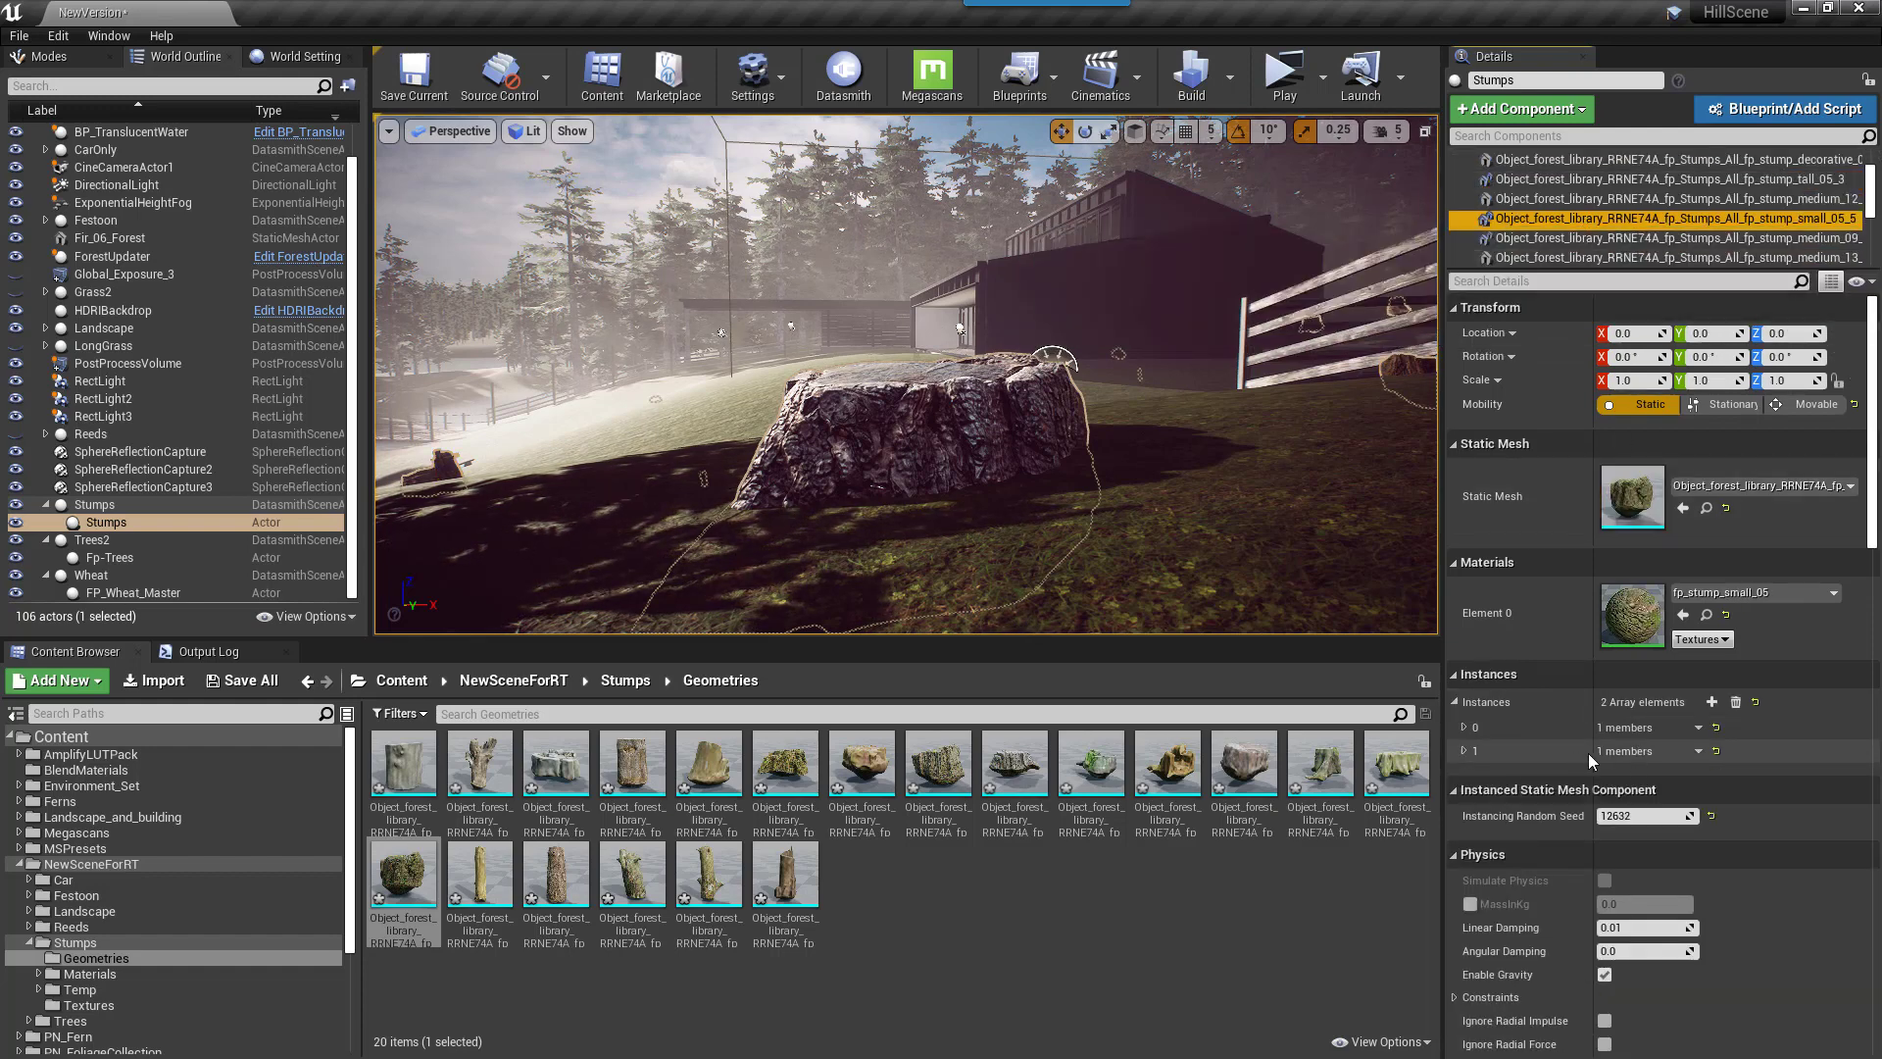
{"action": "key", "text": "Down"}
{"action": "key", "text": "Down"}
{"action": "key", "text": "Down"}
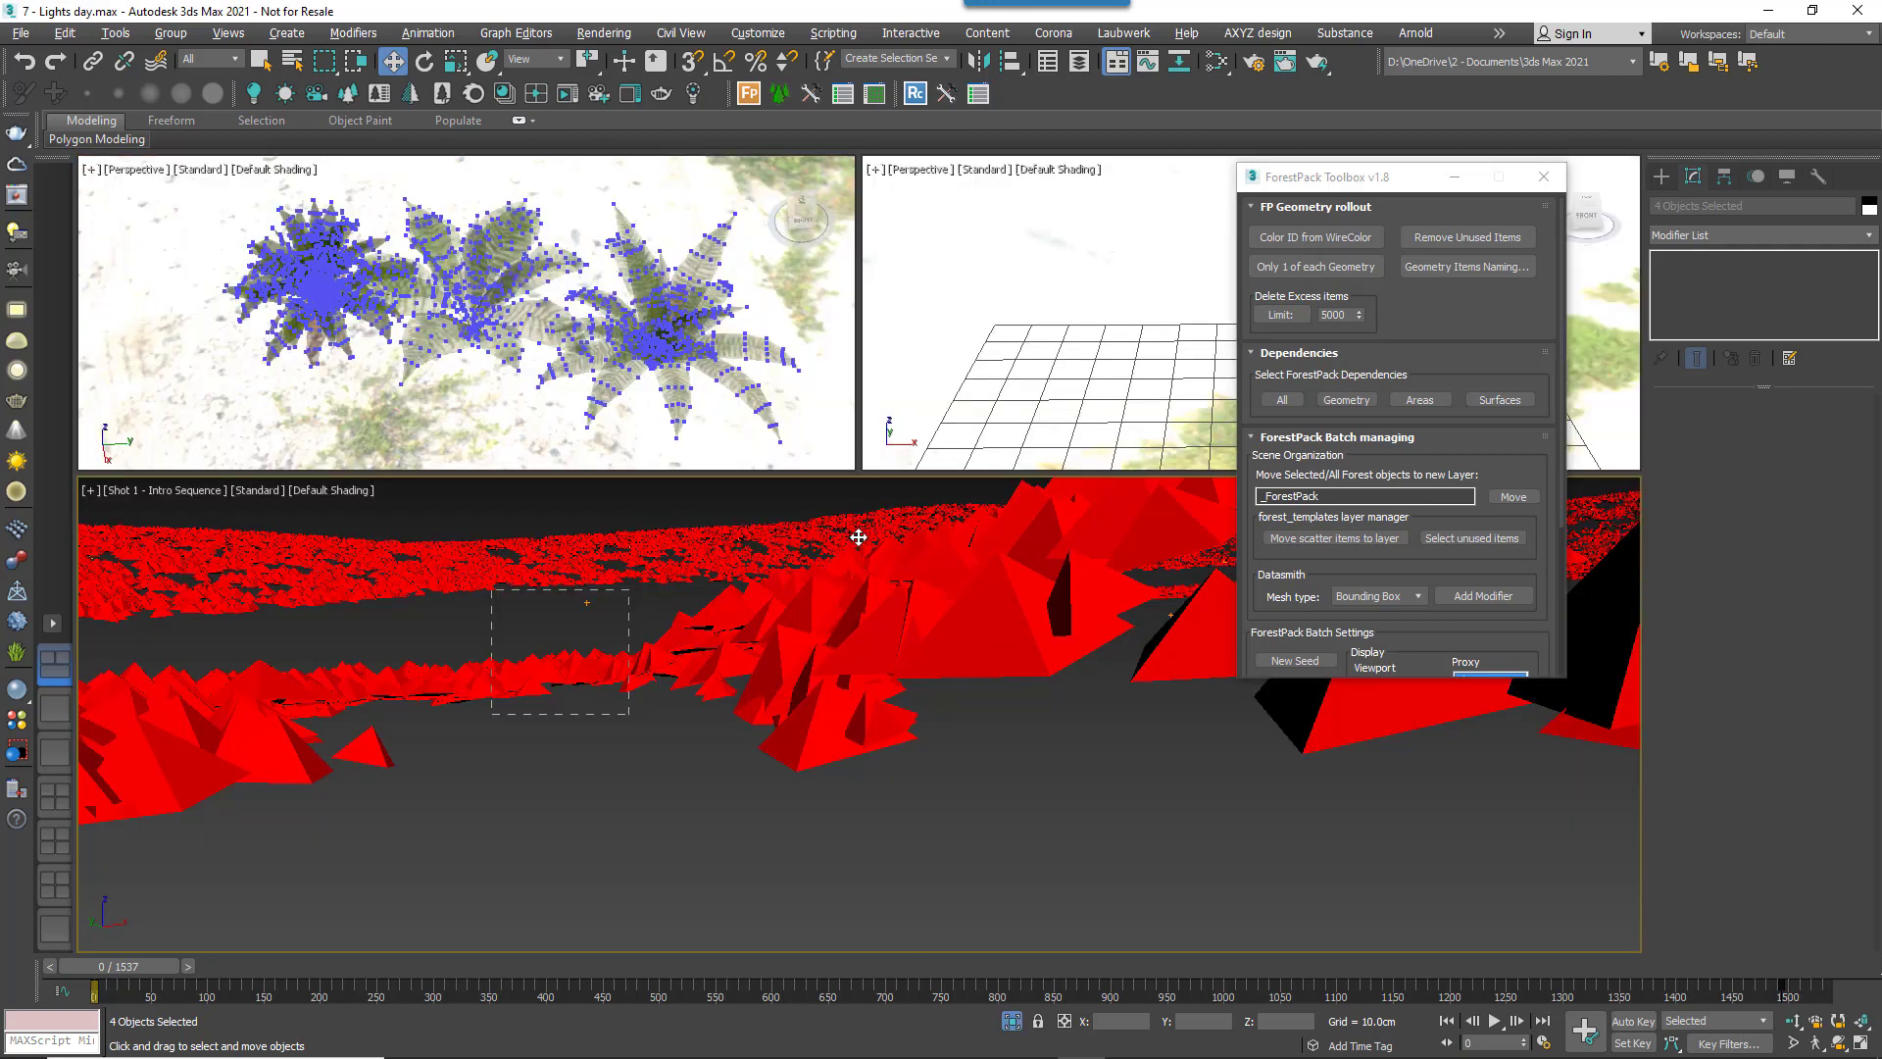
Give the first fern Datasmith Attributes with Export Geometry As set to Bounding Box
{"action": "left_click", "coordinate": [710, 788]}
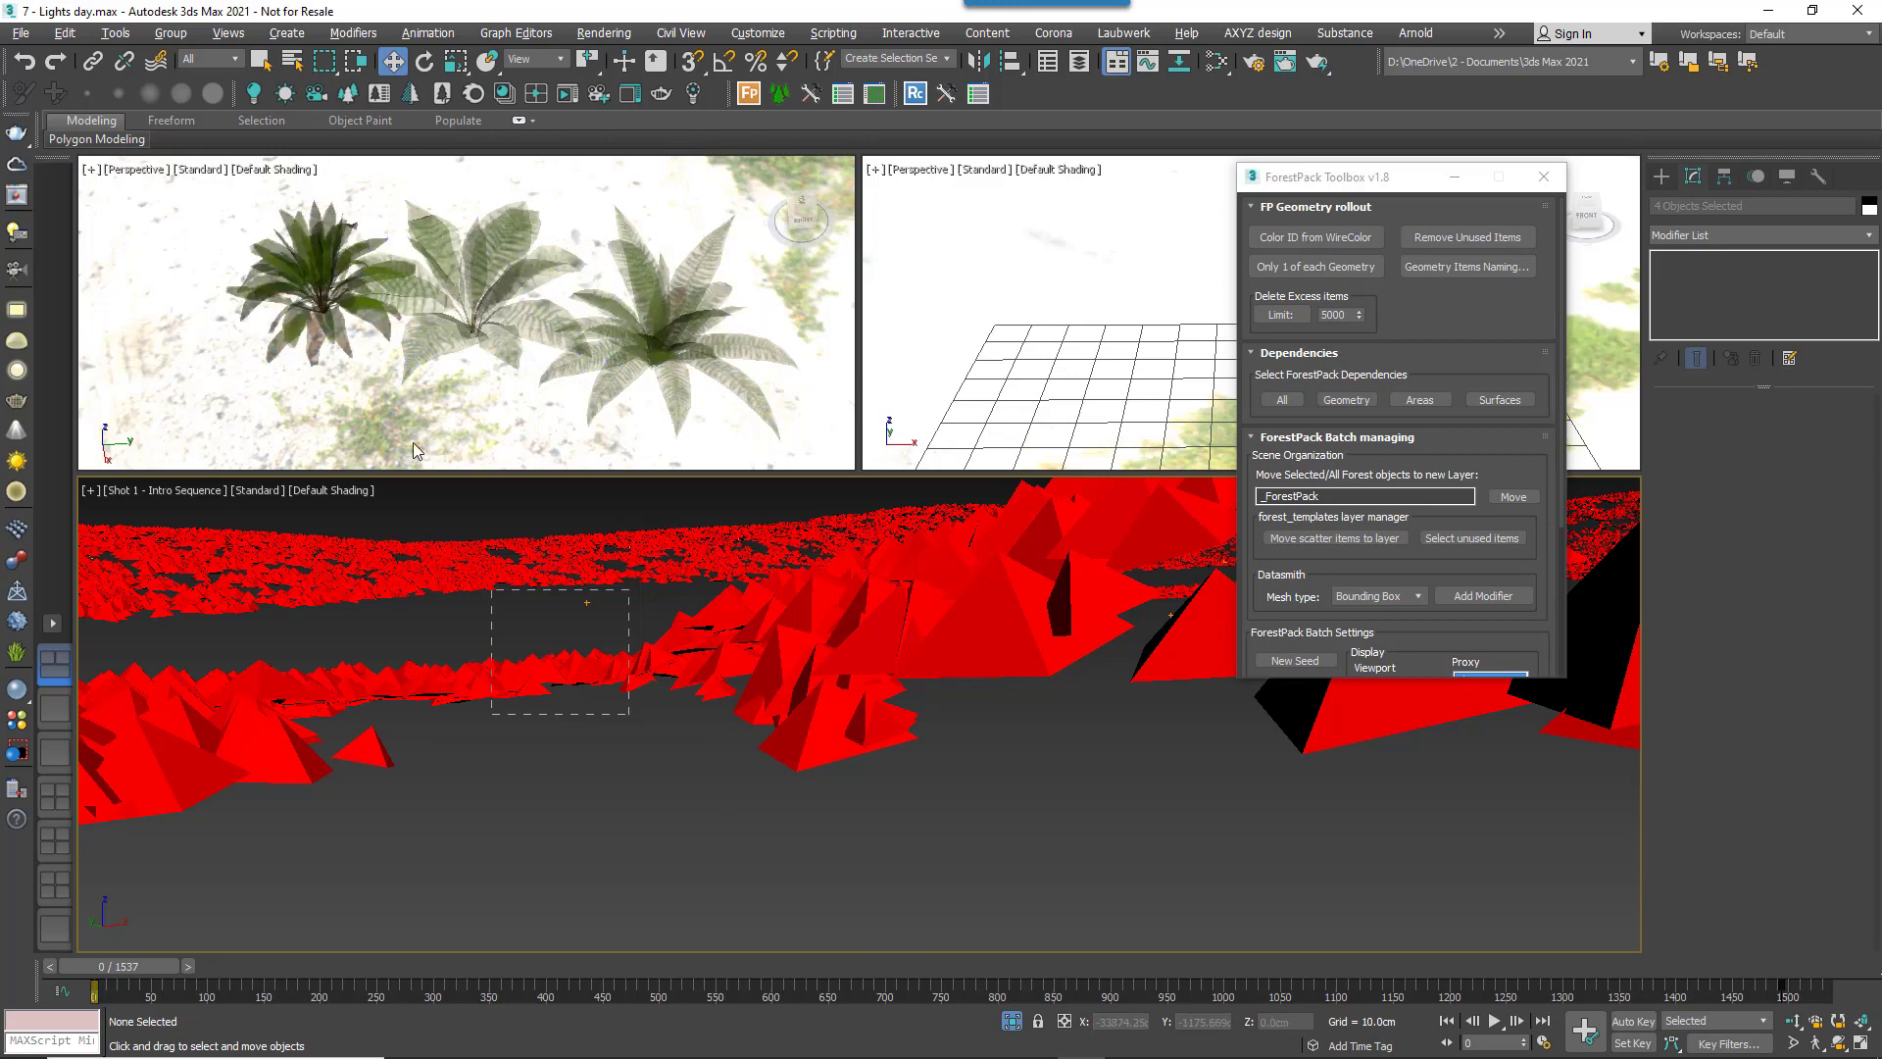
{"action": "left_click", "coordinate": [327, 300]}
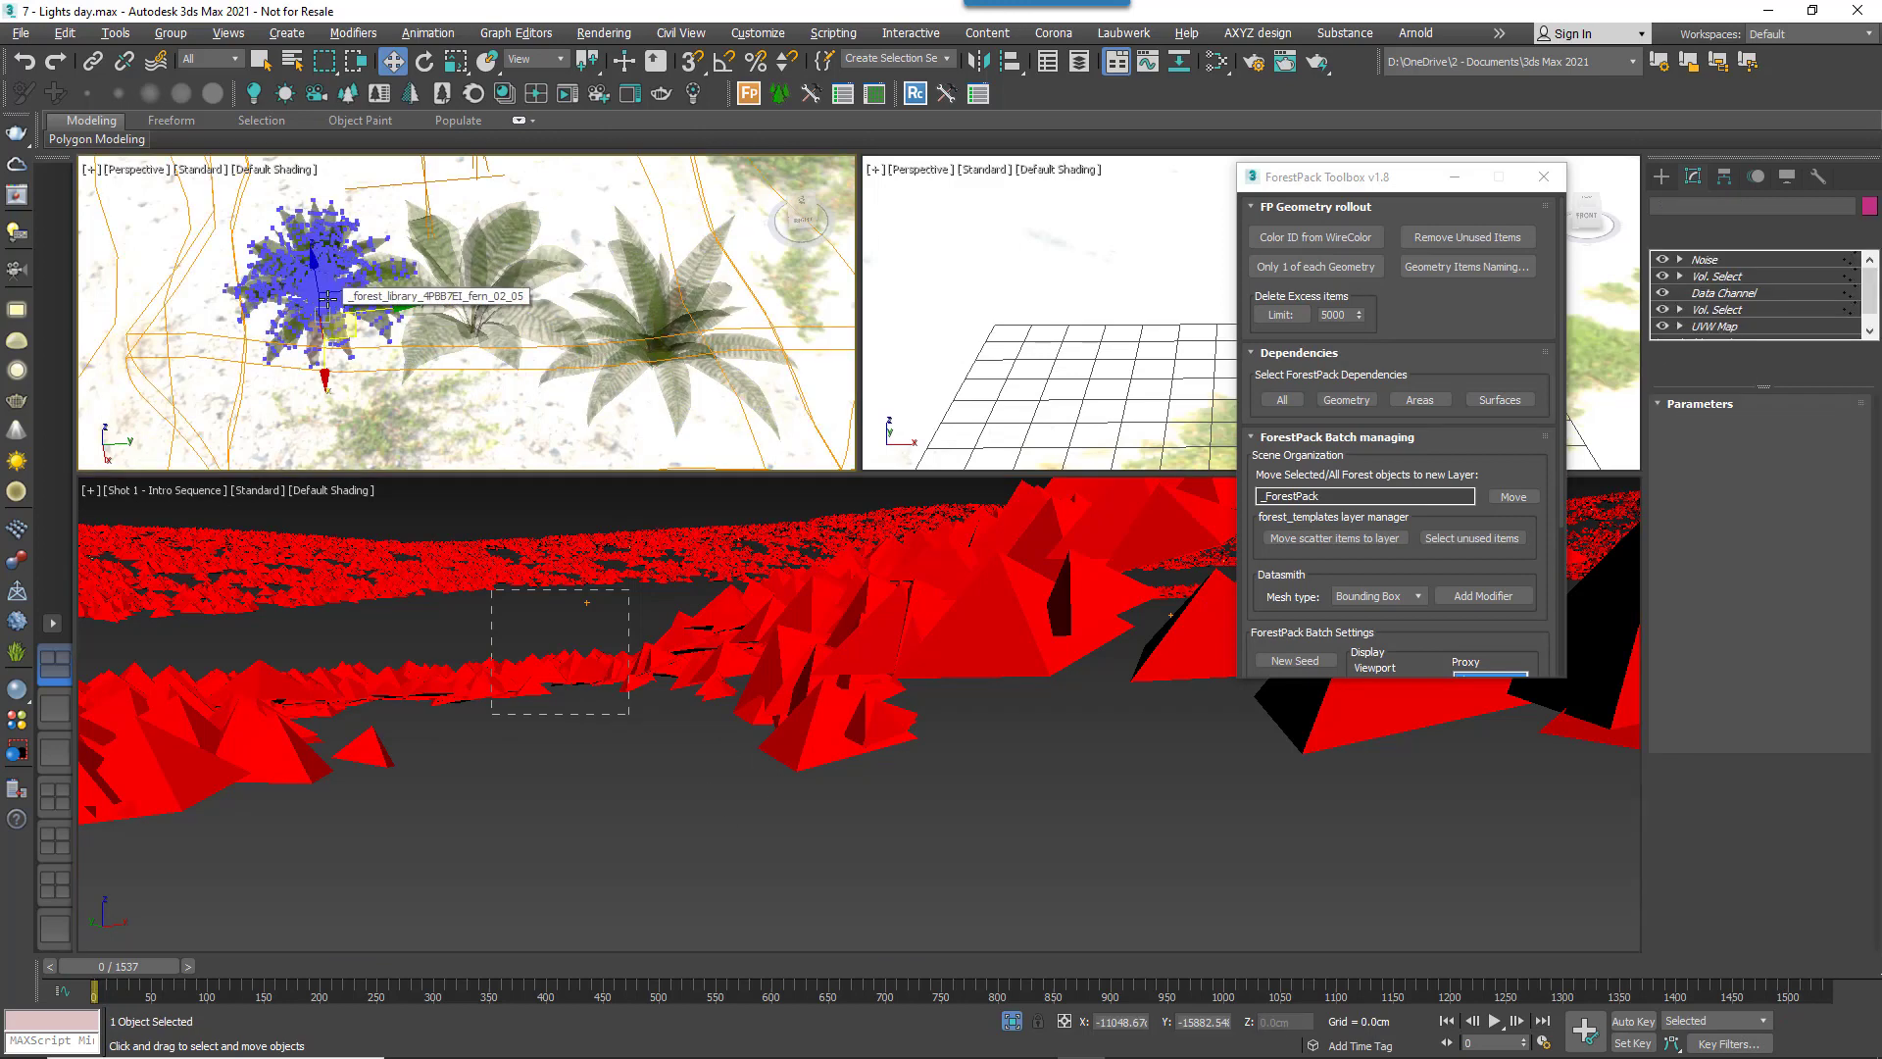
{"action": "left_click", "coordinate": [1849, 243]}
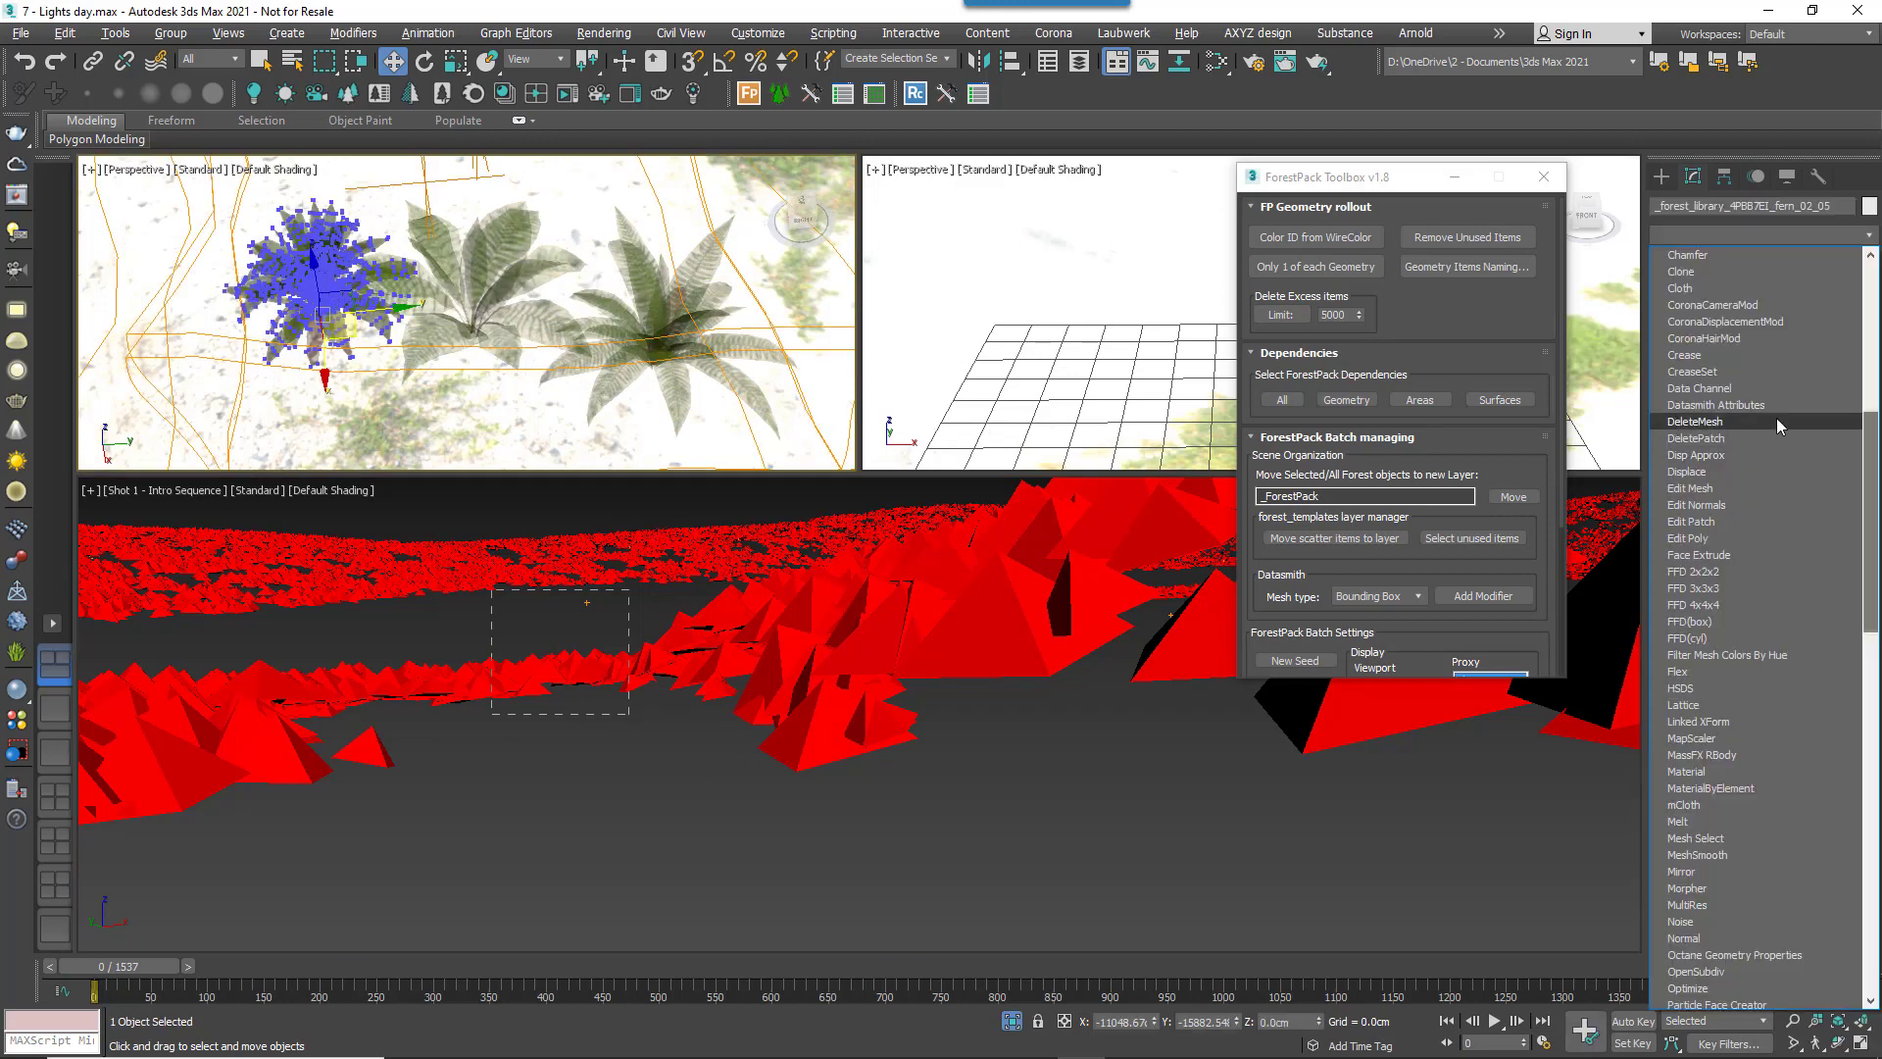
{"action": "left_click", "coordinate": [1769, 404]}
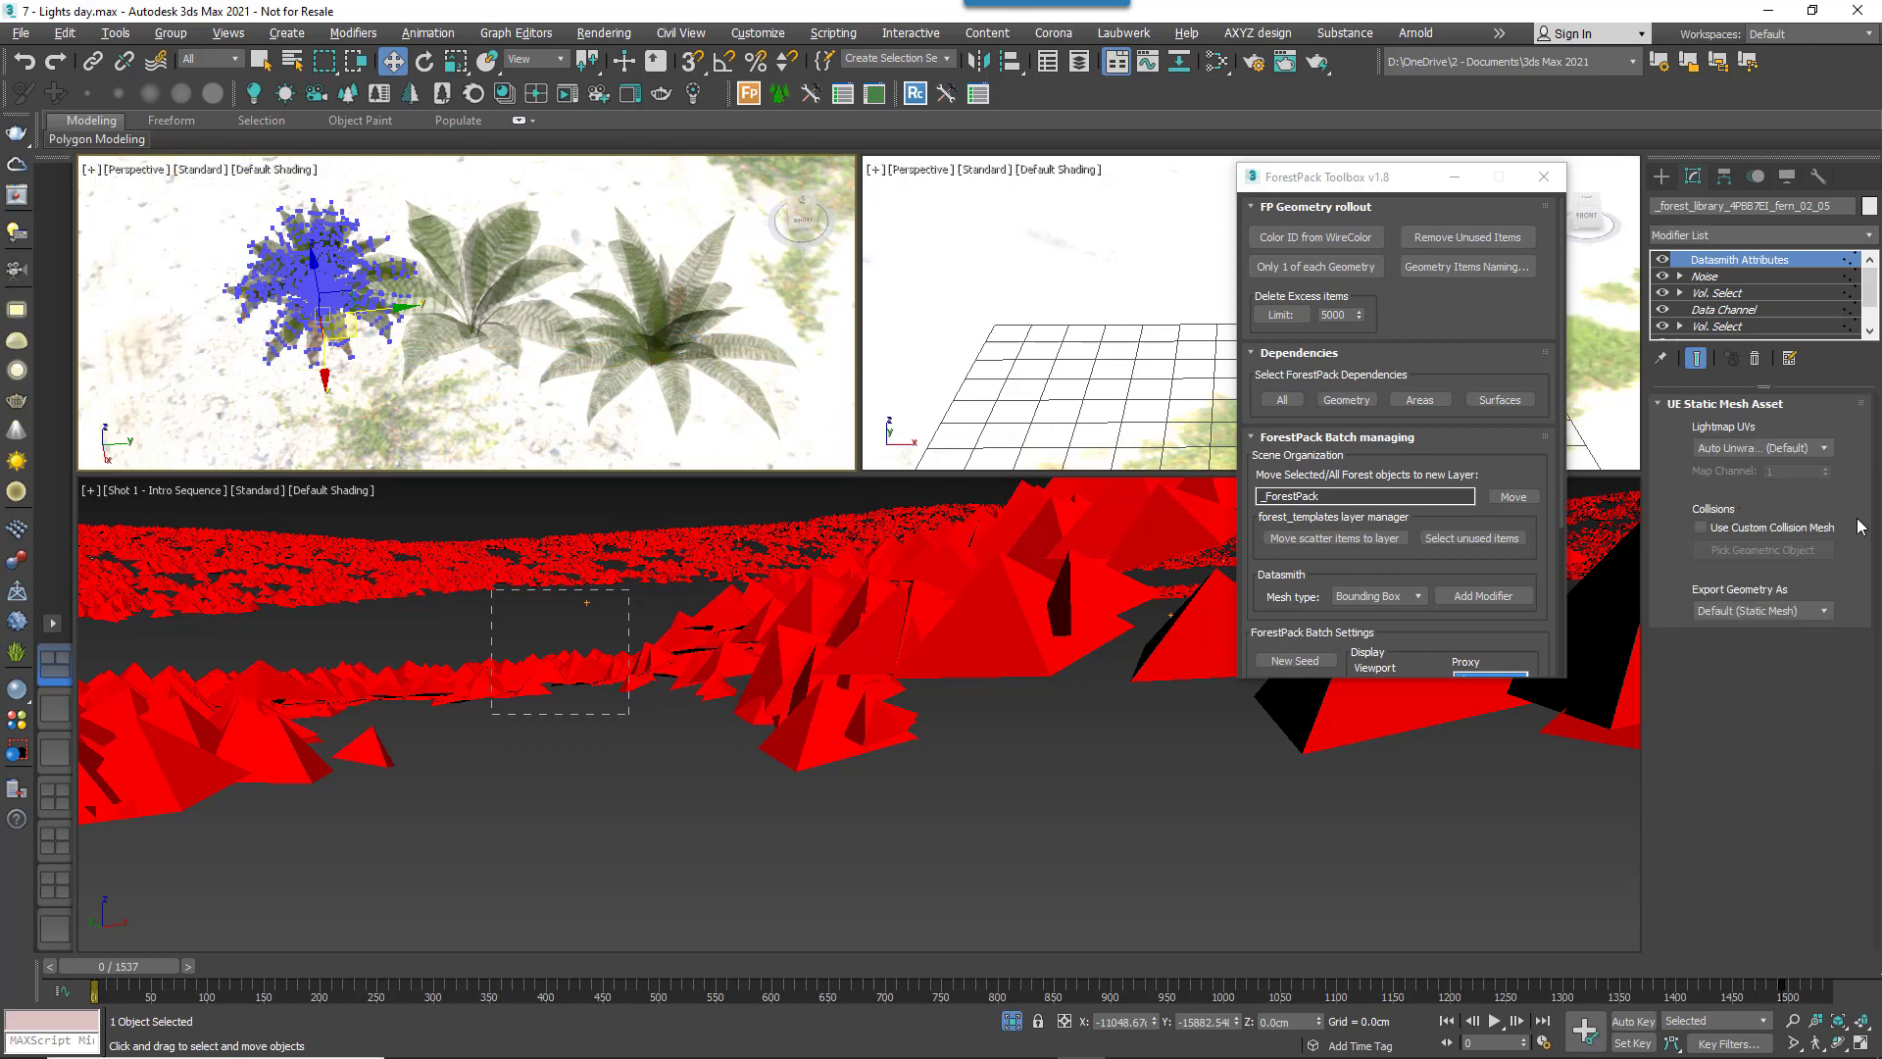
{"action": "left_click", "coordinate": [1825, 610]}
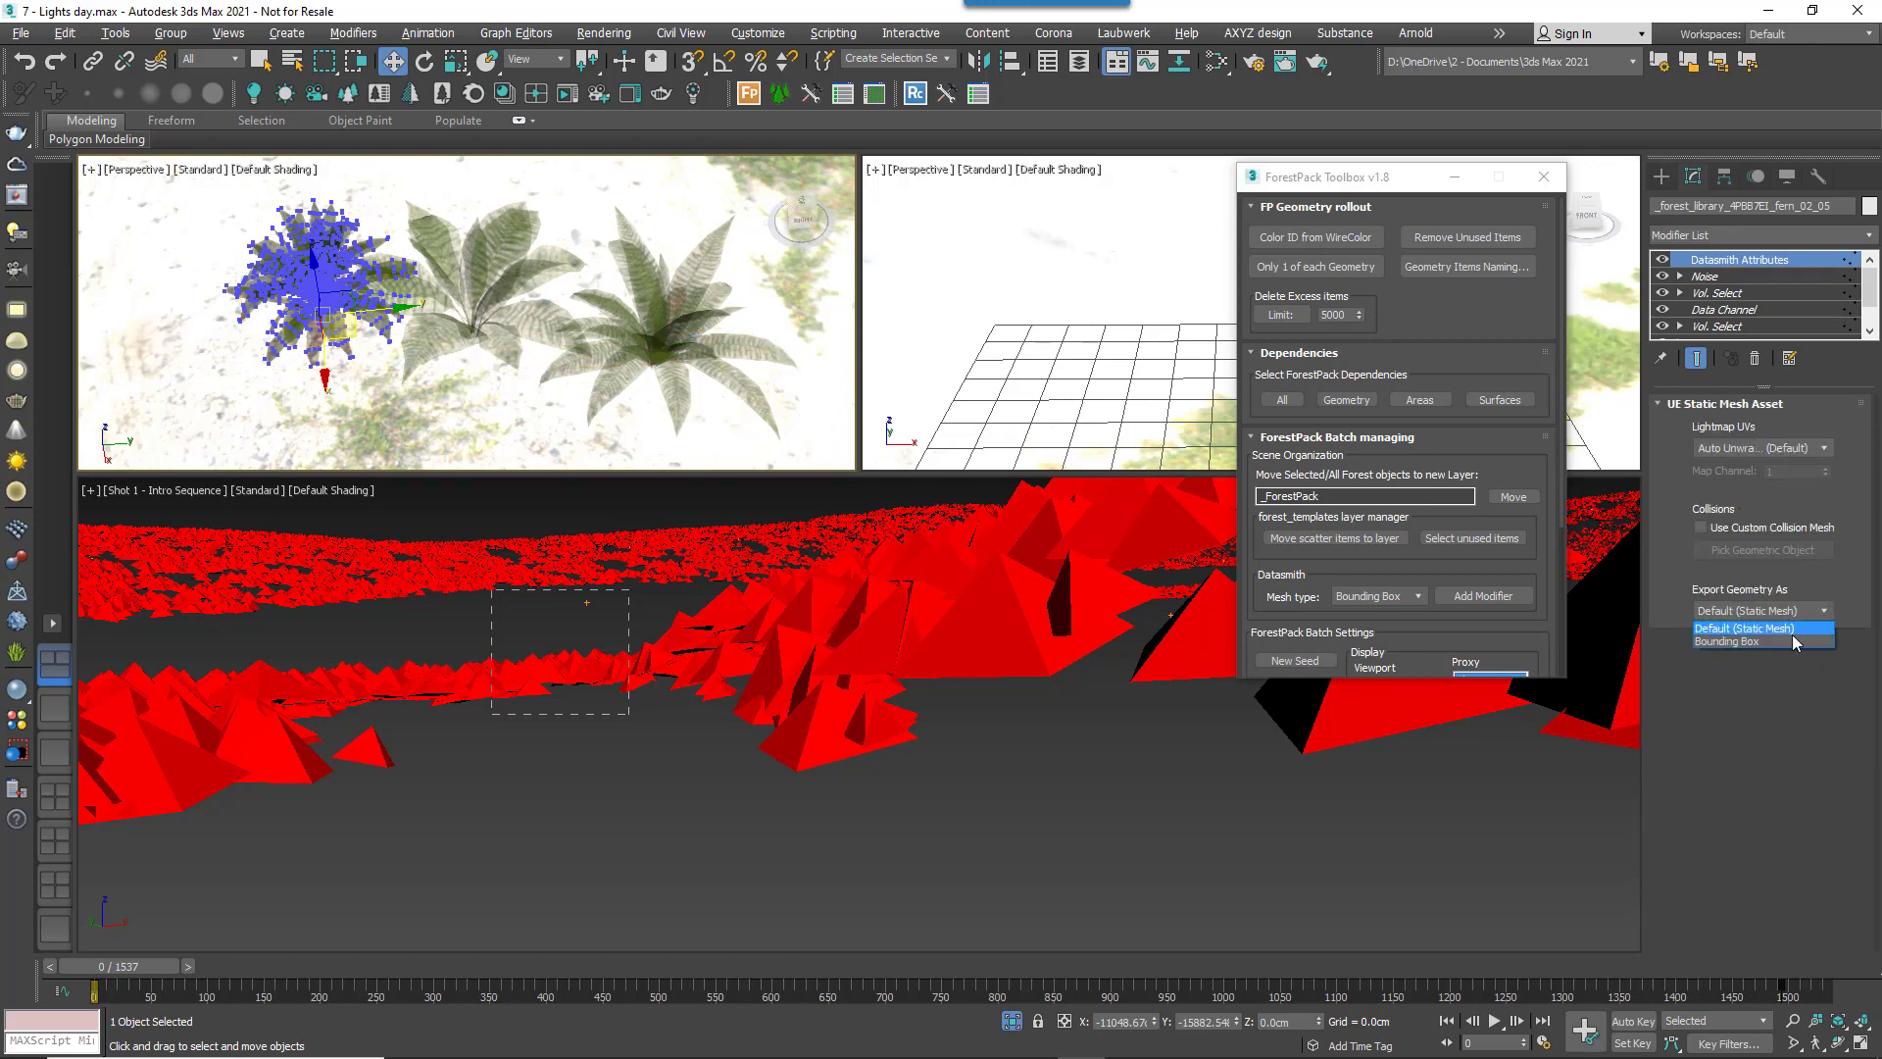
{"action": "left_click", "coordinate": [1785, 640]}
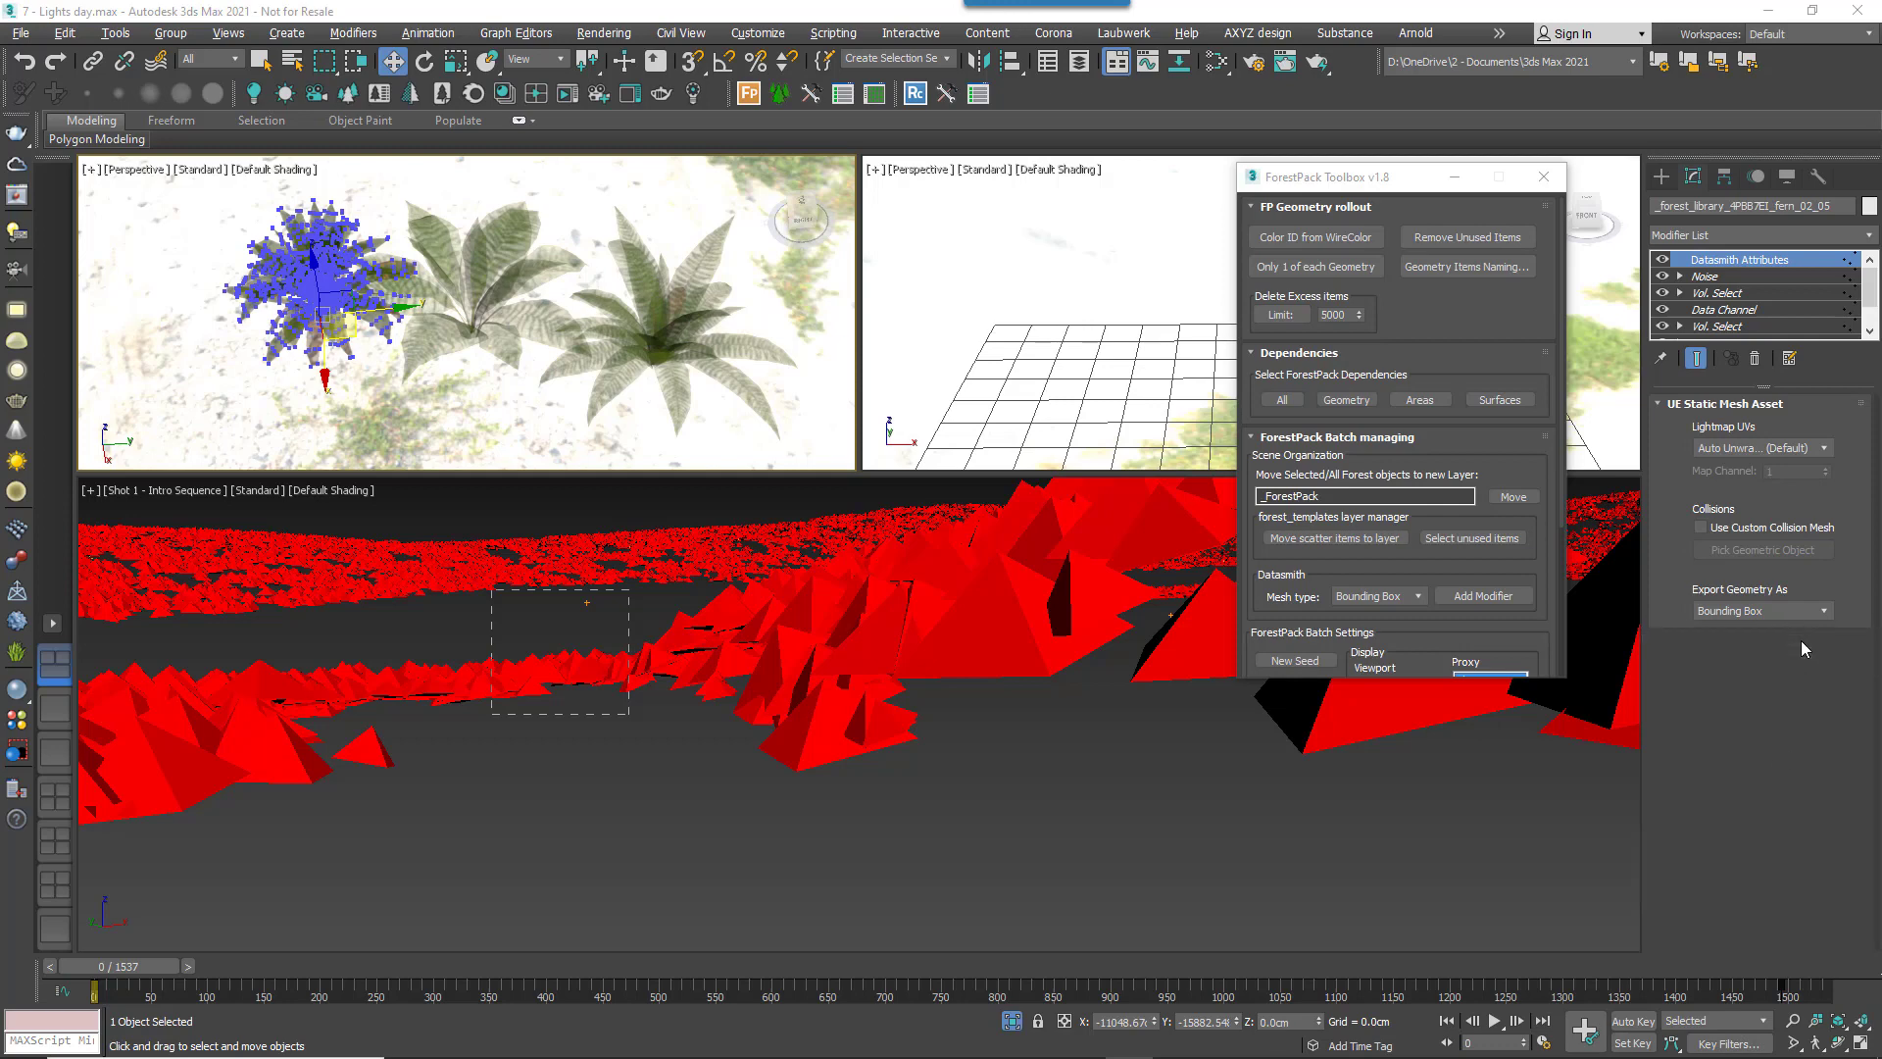
Select fp_ferns and add the ForestPack Toolbox Datasmith modifier with Mesh type Bounding Box
{"action": "left_click", "coordinate": [1608, 647]}
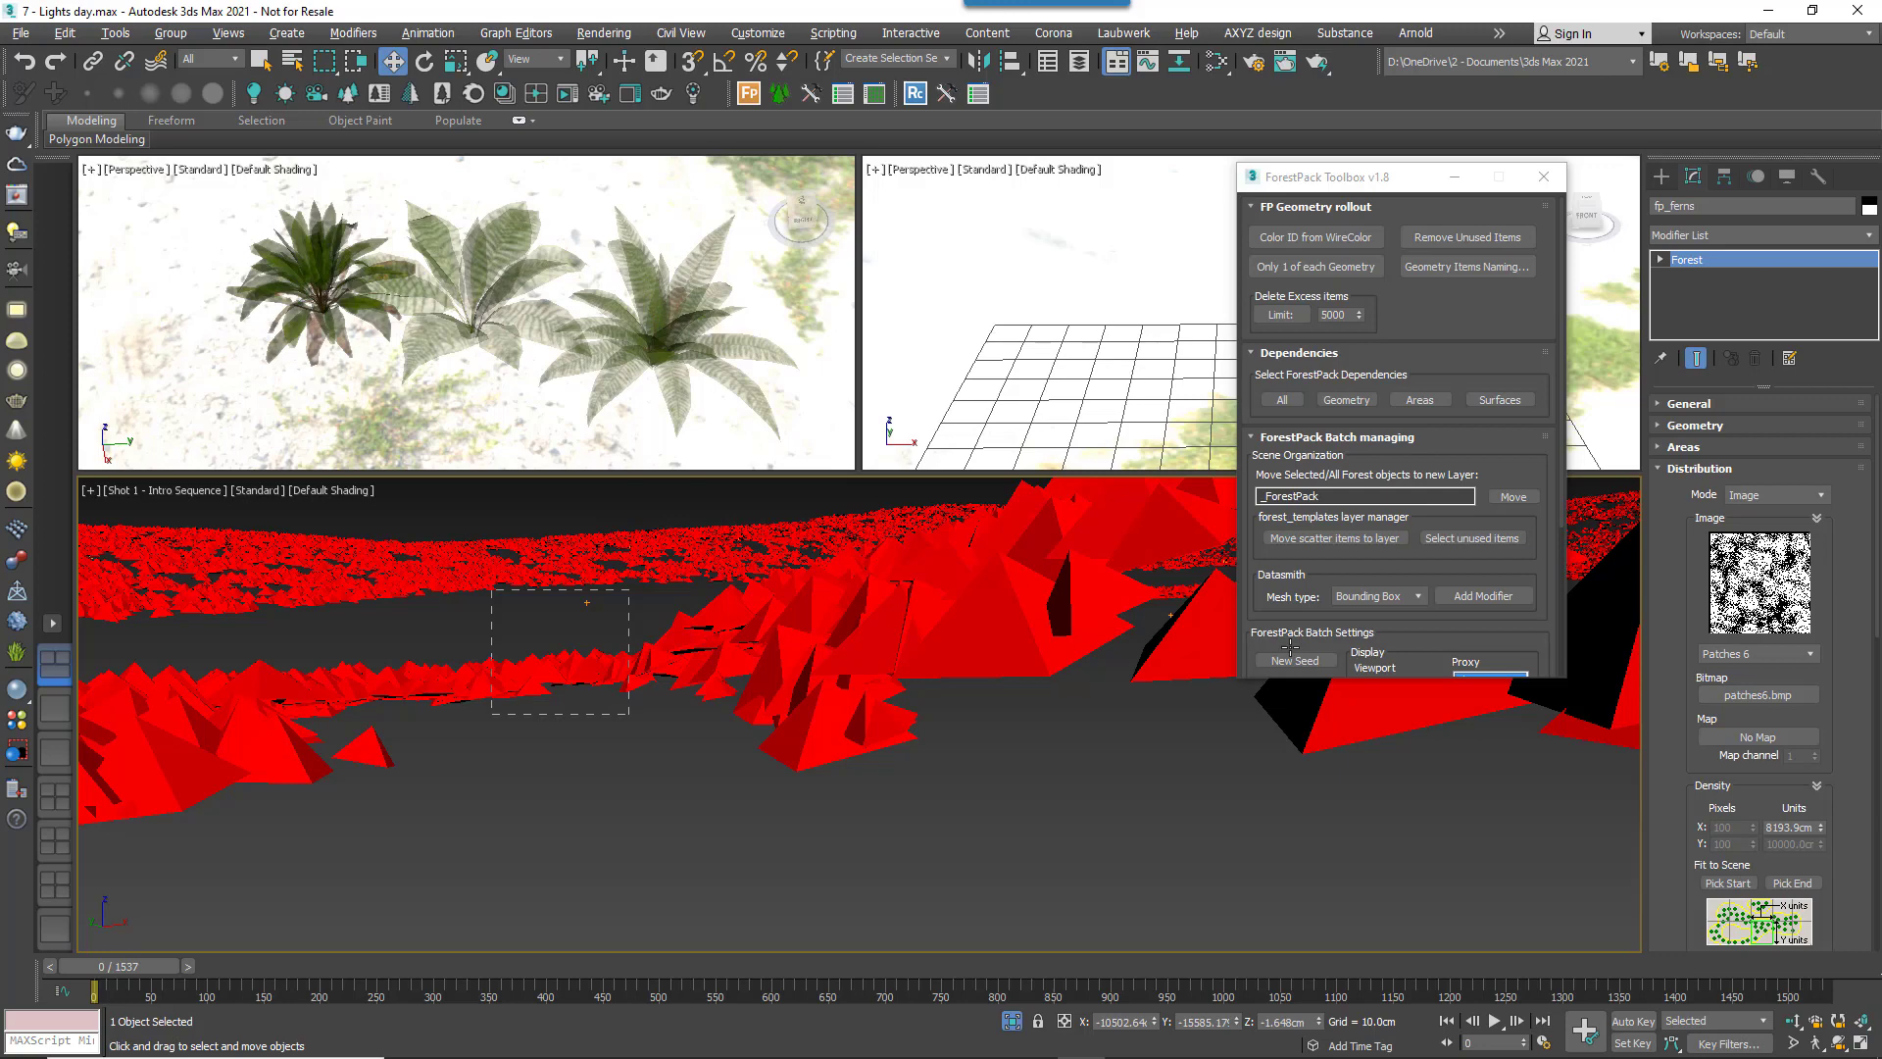
{"action": "left_click_drag", "start_coordinate": [1386, 189], "coordinate": [1269, 192]}
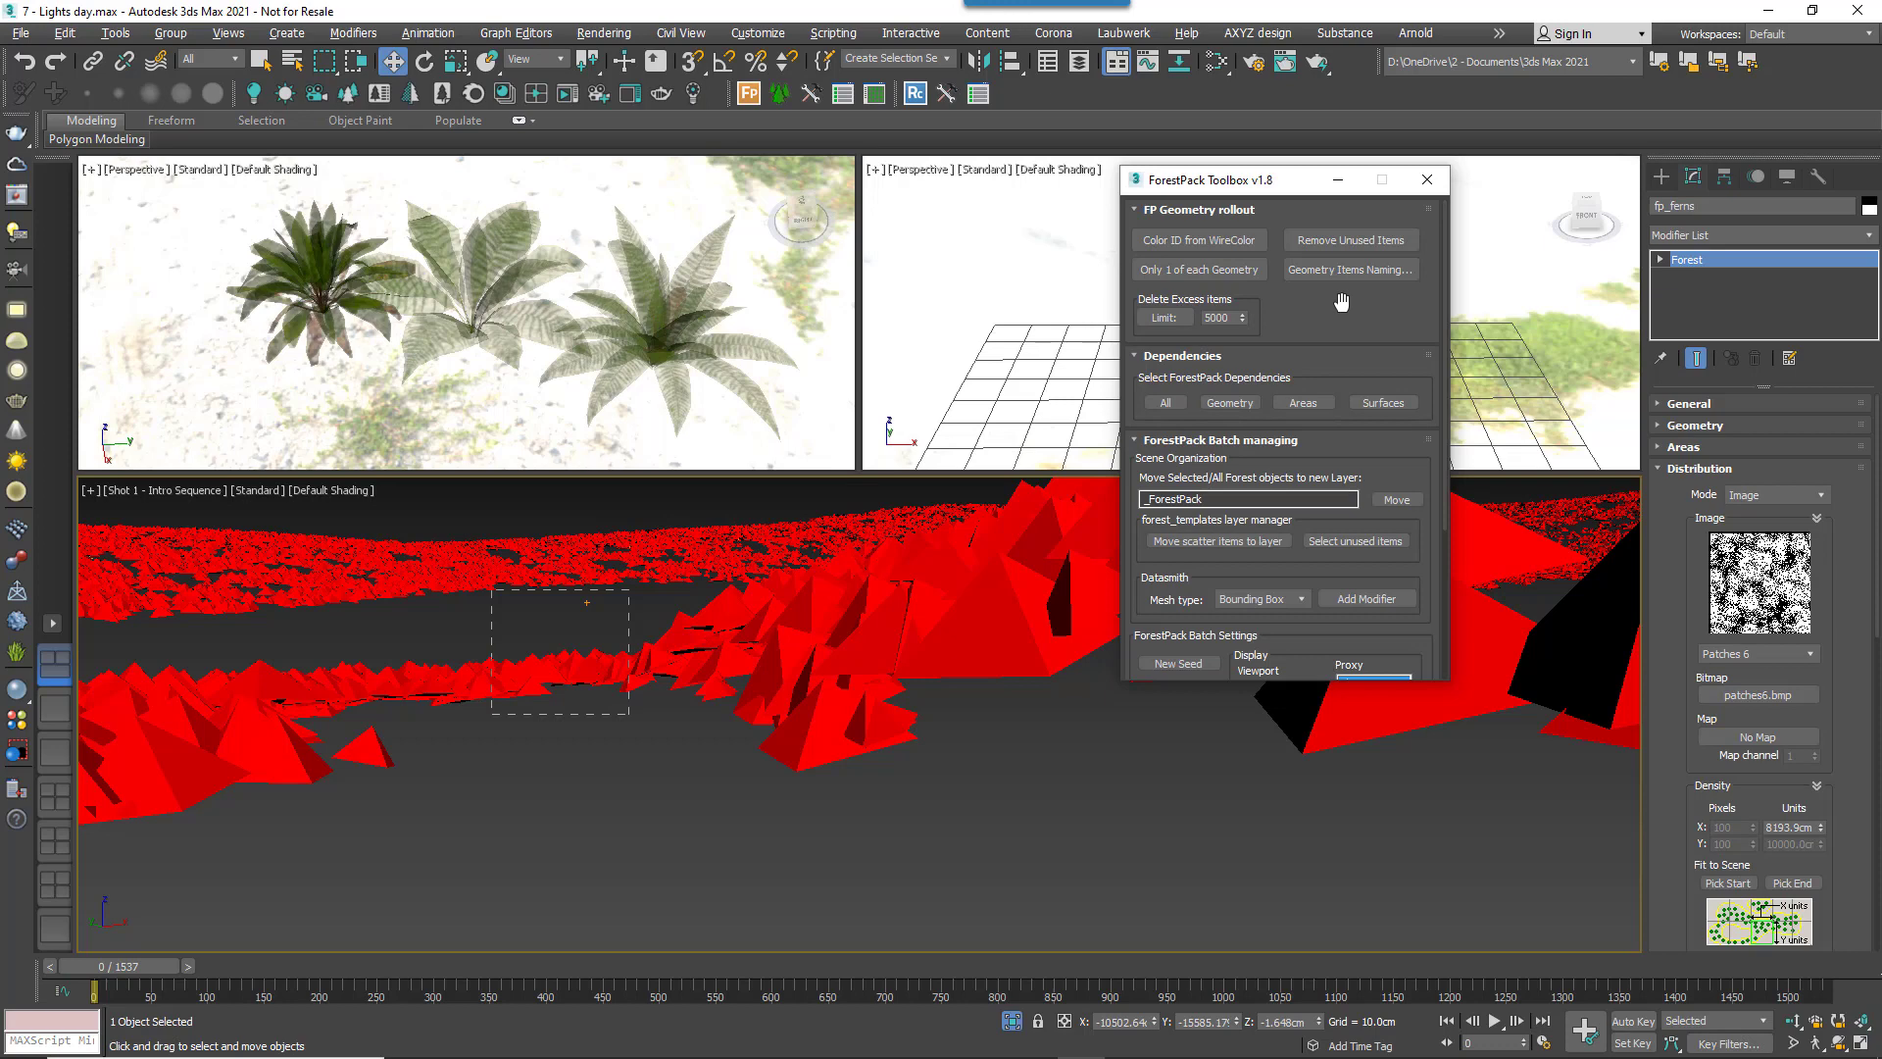
{"action": "left_click_drag", "start_coordinate": [1341, 323], "coordinate": [1345, 152]}
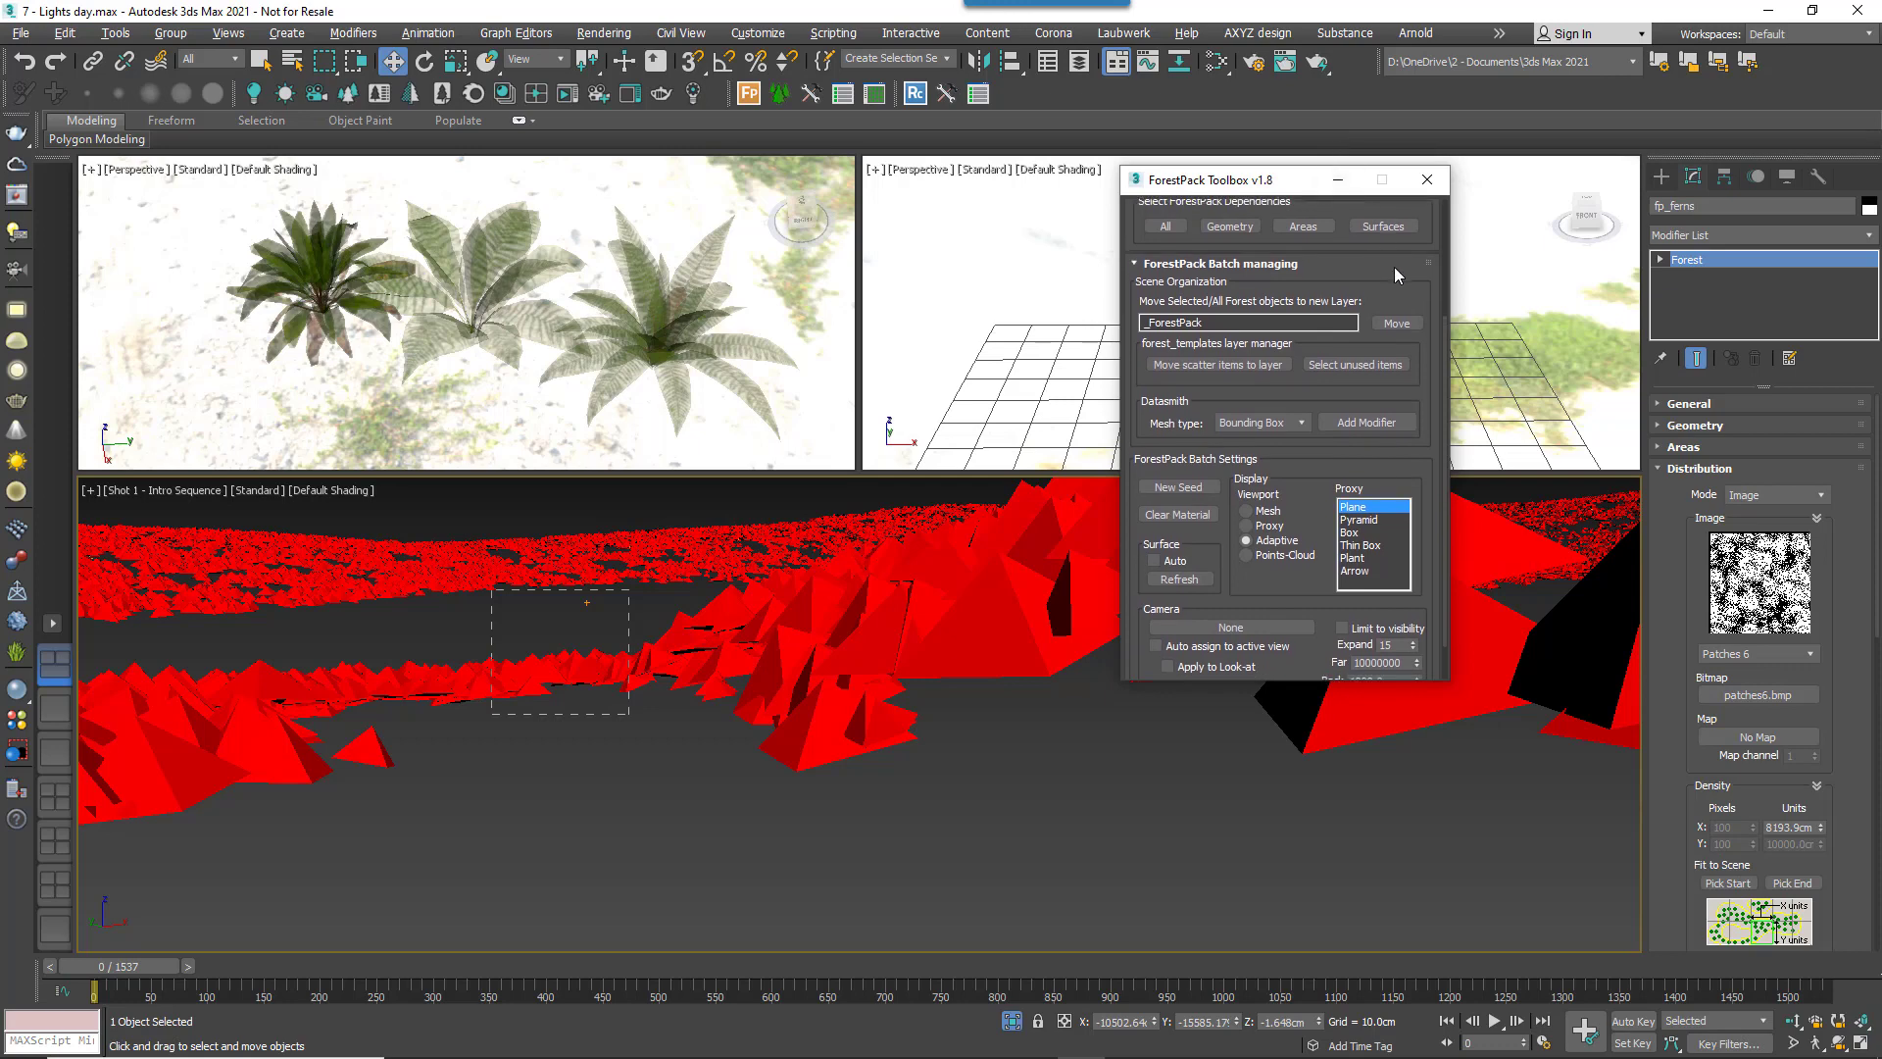
{"action": "scroll", "coordinate": [1156, 415], "scroll_direction": "down", "scroll_amount": 1}
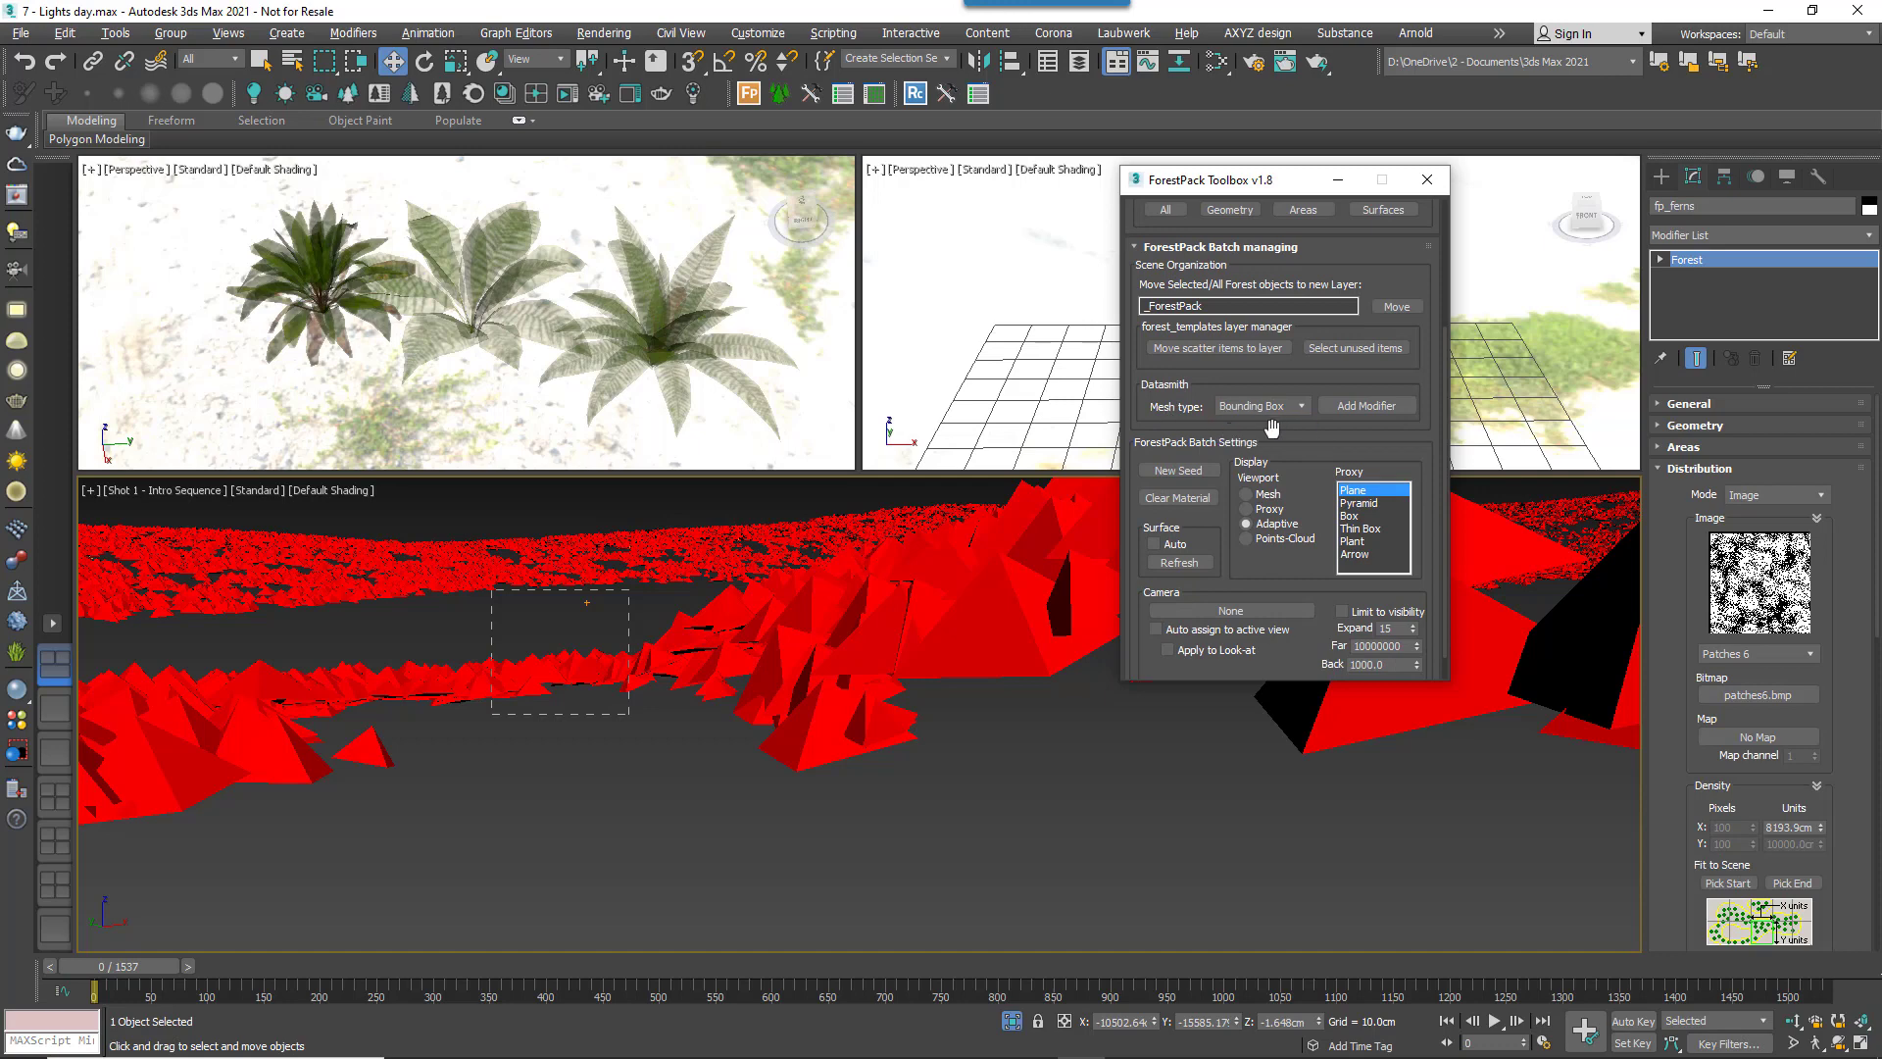
{"action": "left_click", "coordinate": [1359, 410]}
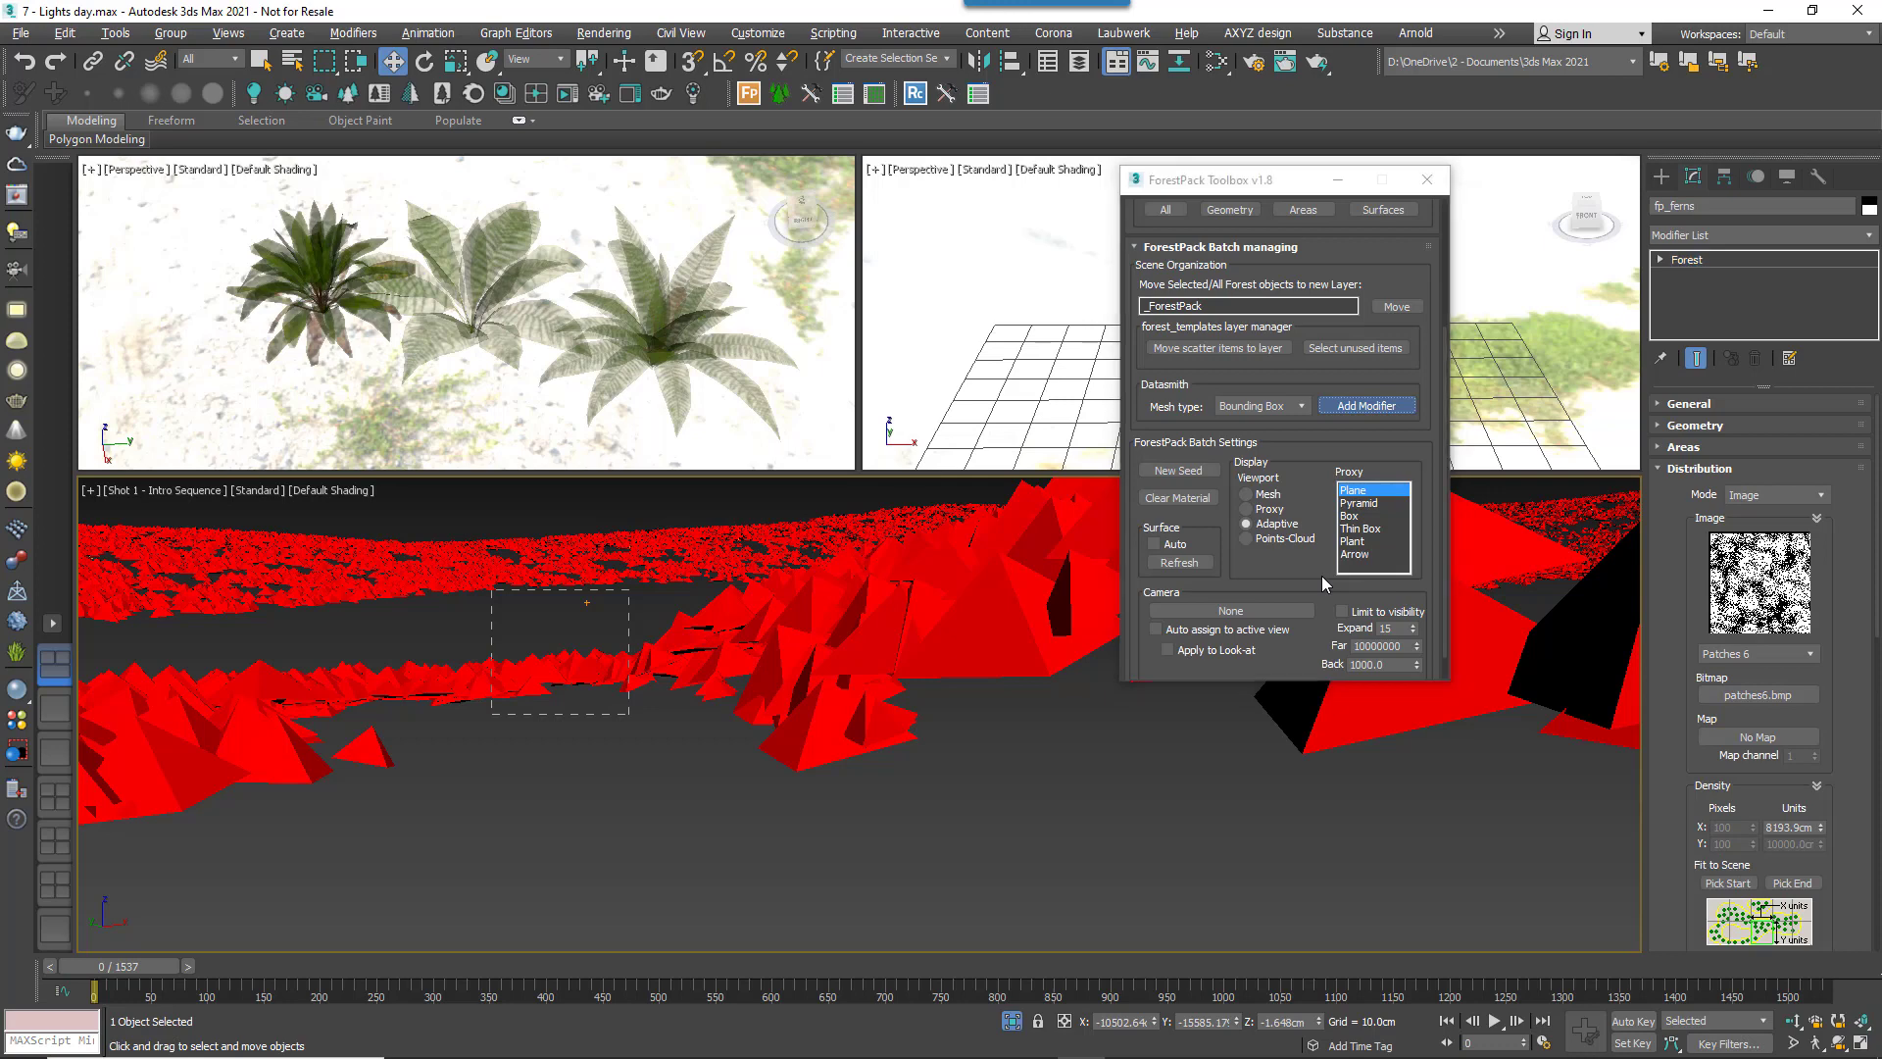
Export the selected fern scatter as 'Ferns' into the Exports folder with default Datasmith options
{"action": "left_click", "coordinate": [19, 32]}
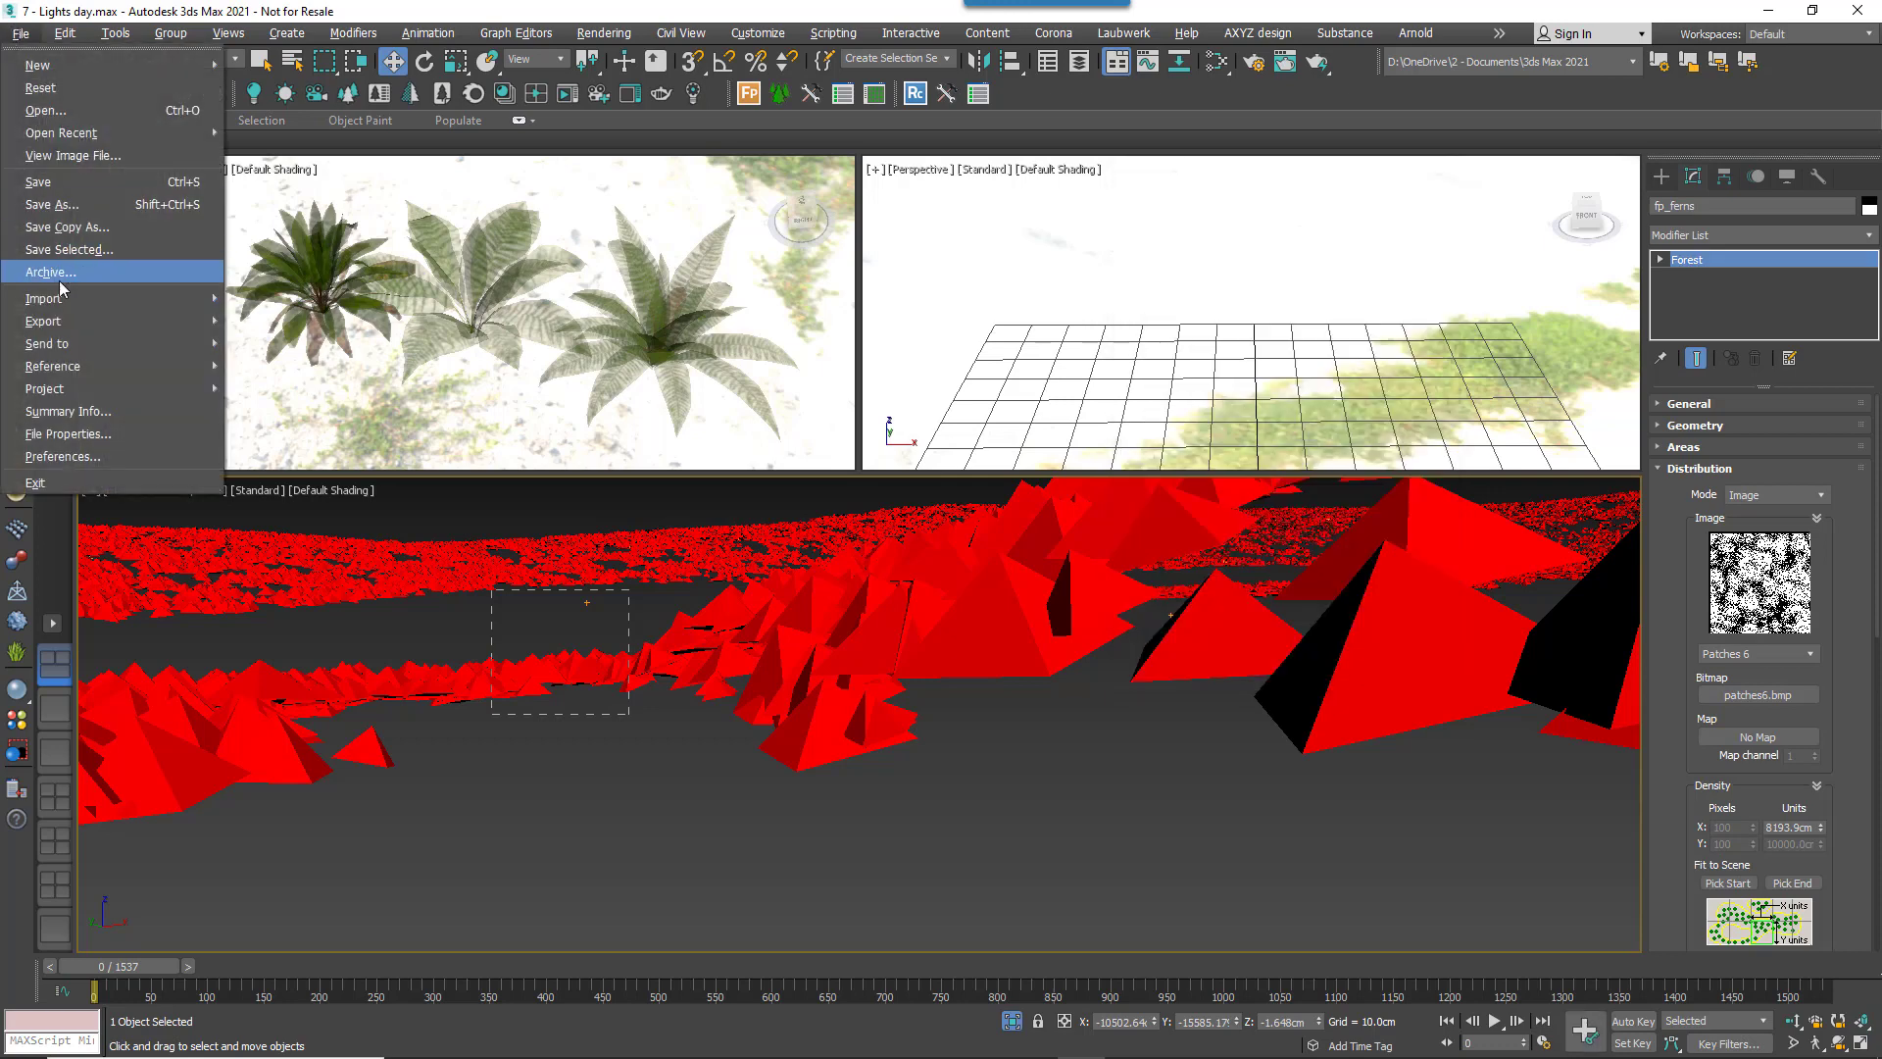
{"action": "mouse_move", "coordinate": [58, 321]}
{"action": "left_click", "coordinate": [312, 344]}
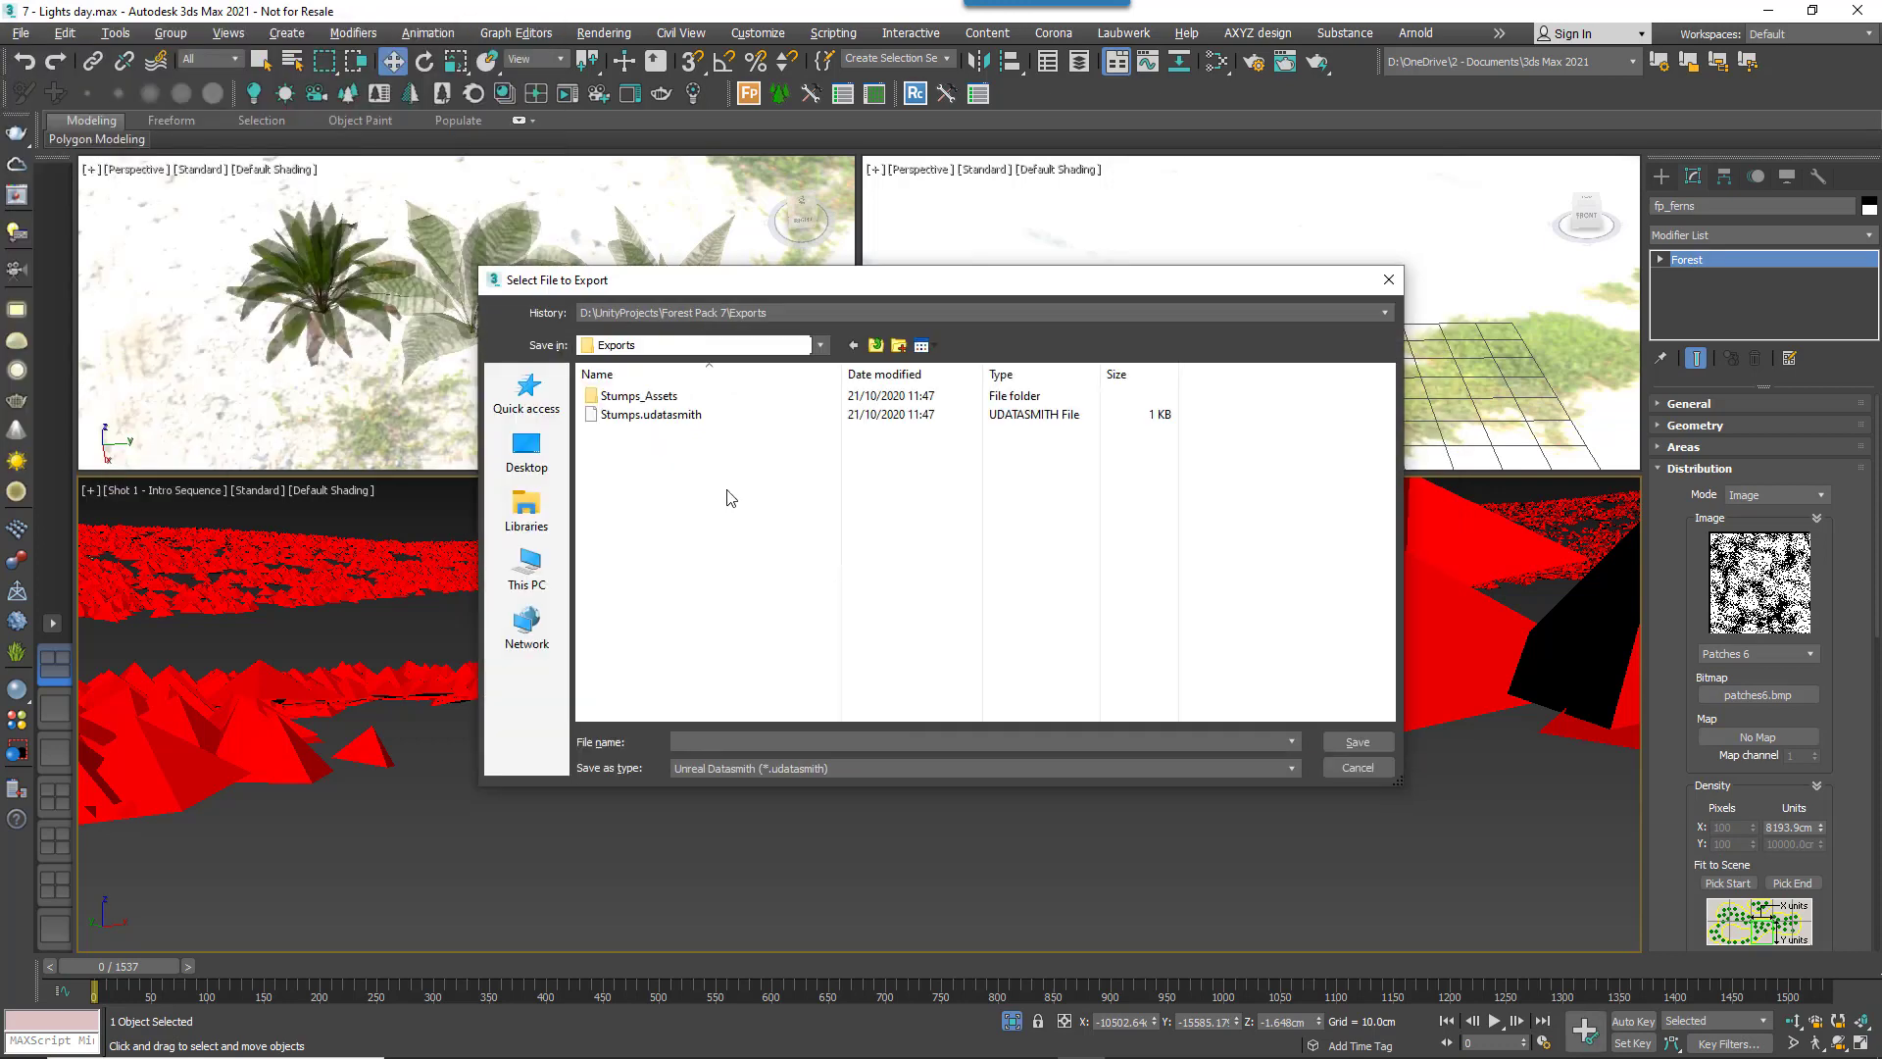
{"action": "type", "text": "Ferns"}
{"action": "key", "text": "Return"}
{"action": "left_click", "coordinate": [867, 603]}
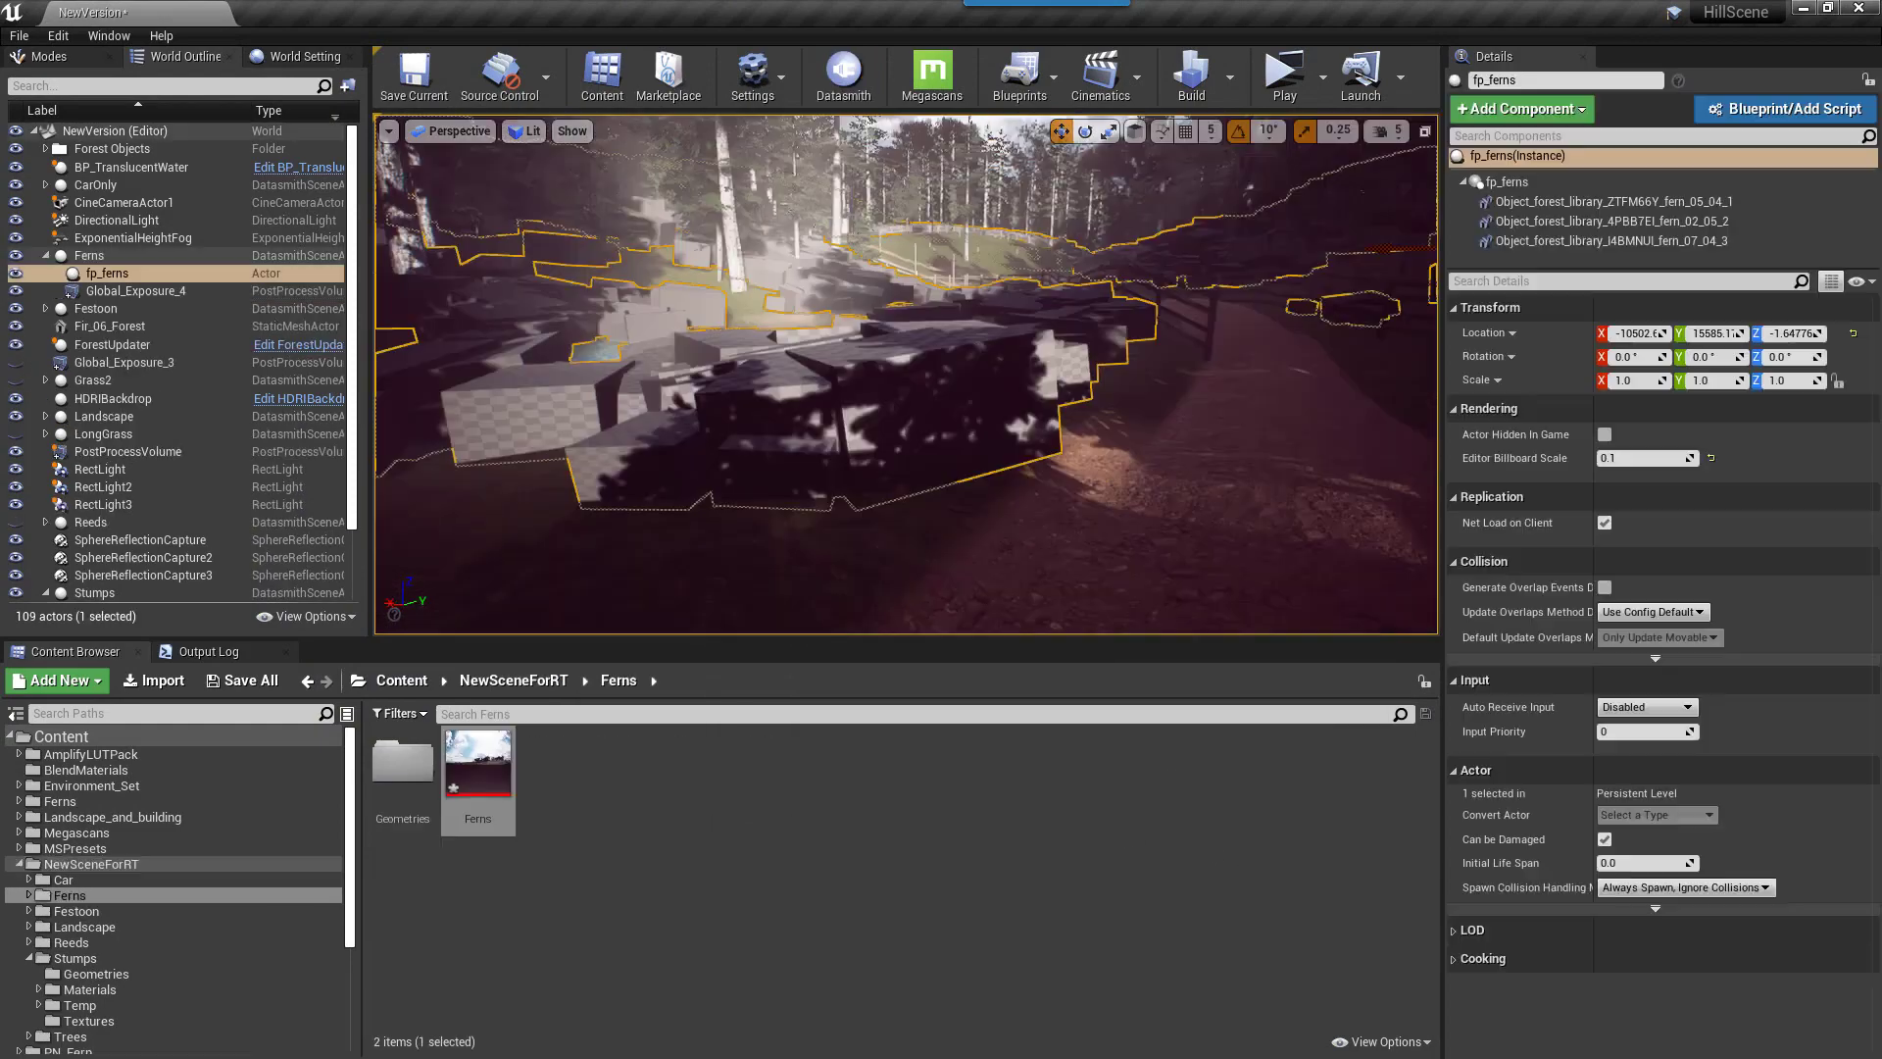
Fly the viewport up to the grey fern bounding-box placeholders, then open the Window menu
{"action": "key", "text": "w"}
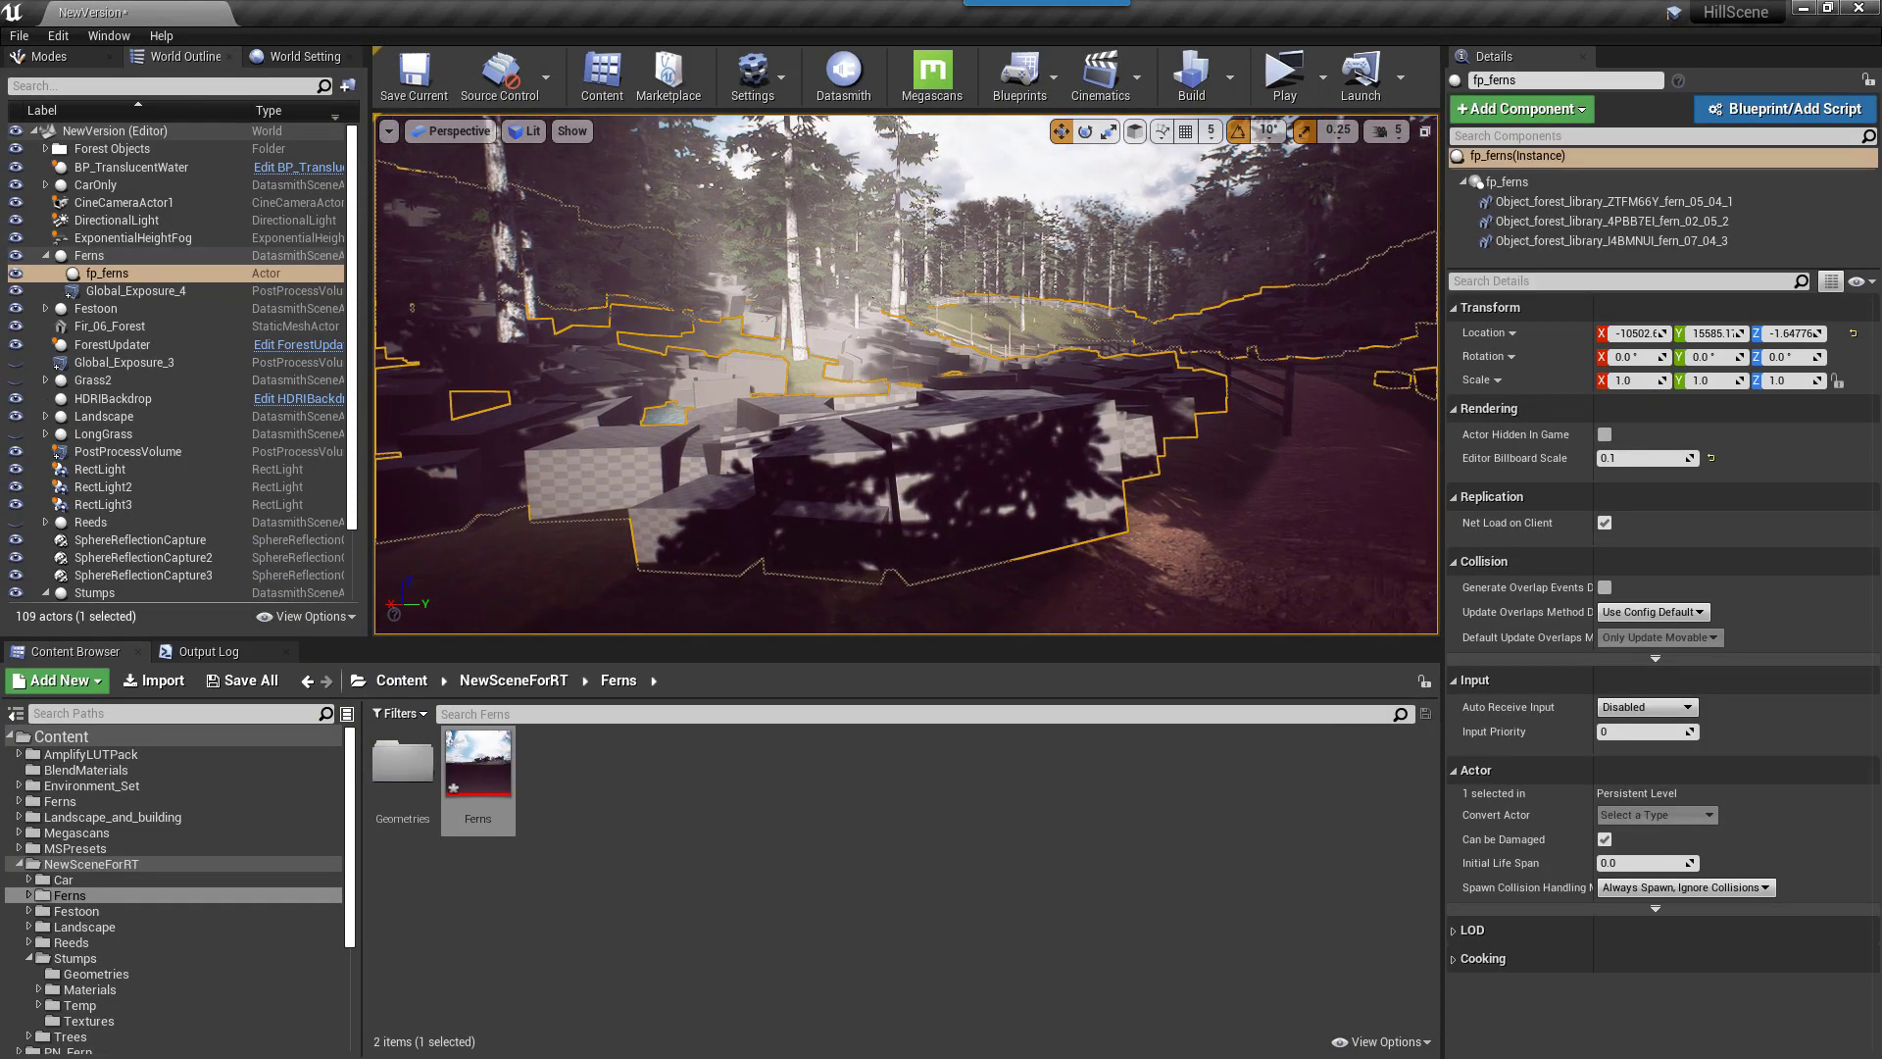
{"action": "key", "text": "w"}
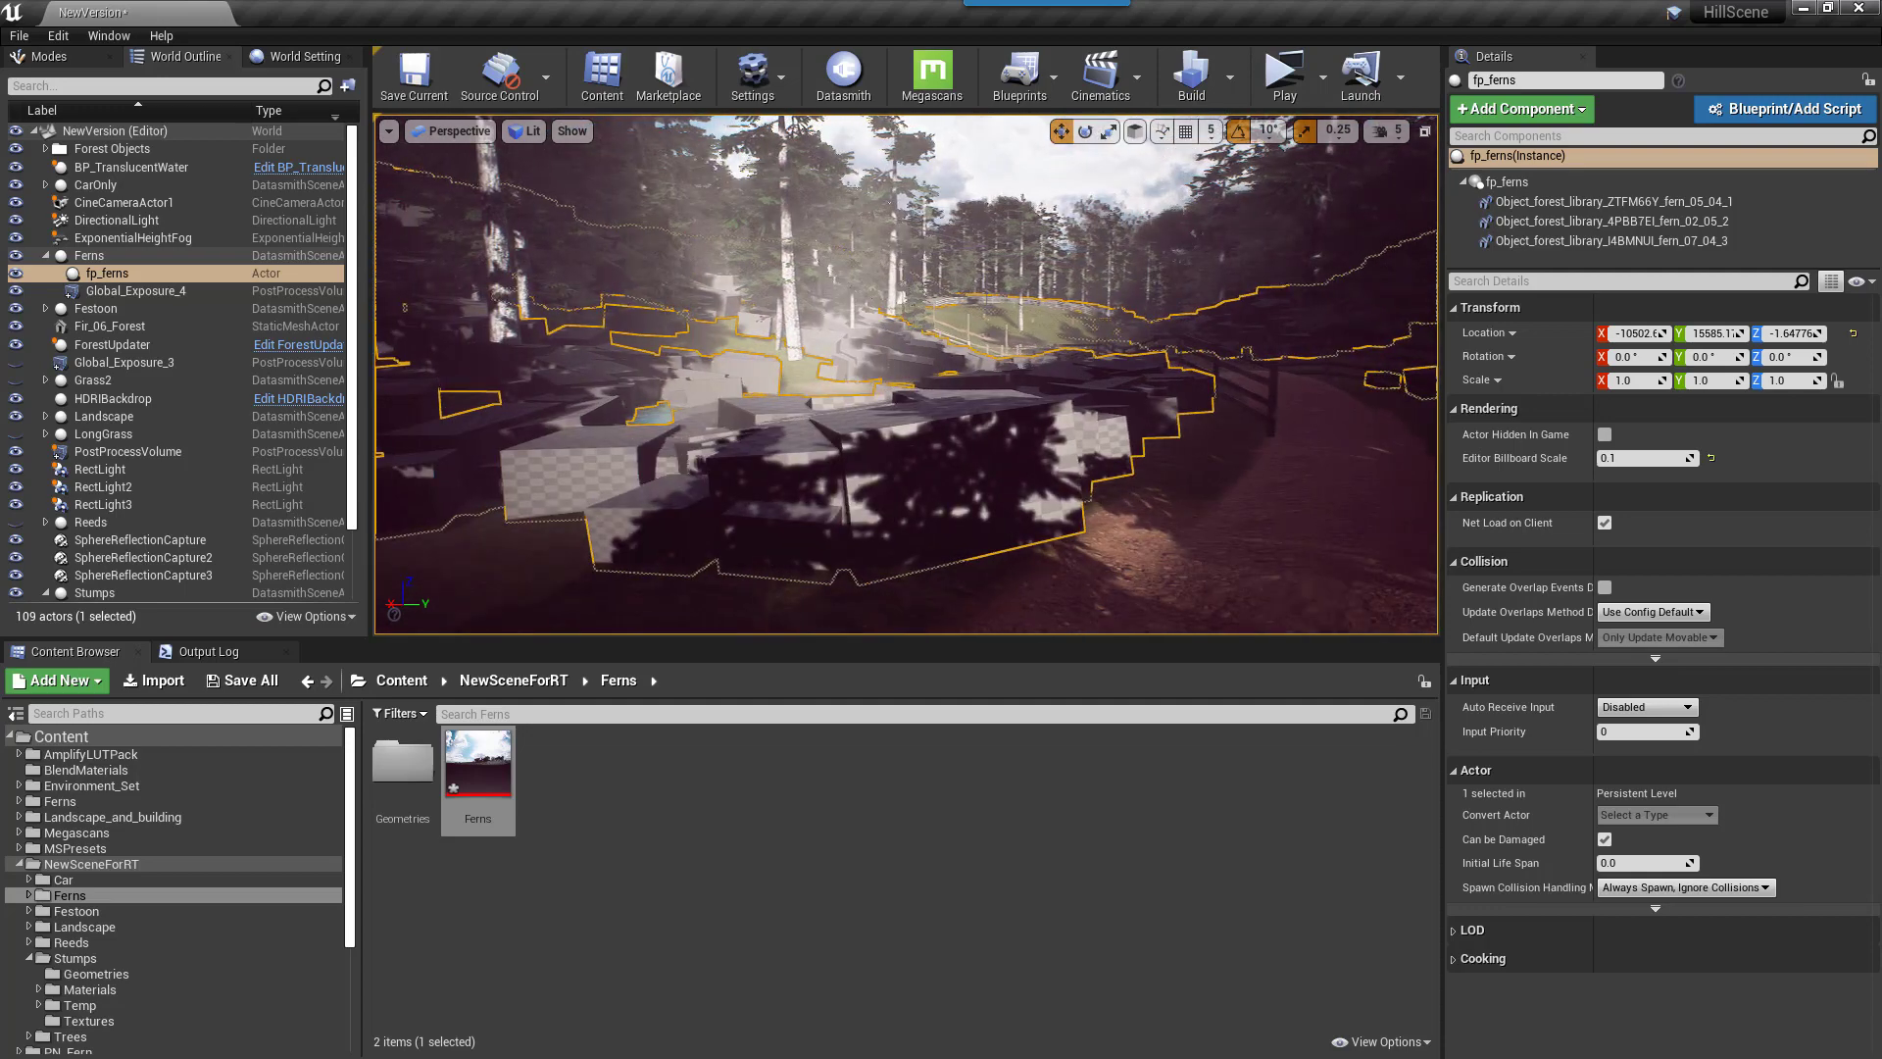
{"action": "key", "text": "w"}
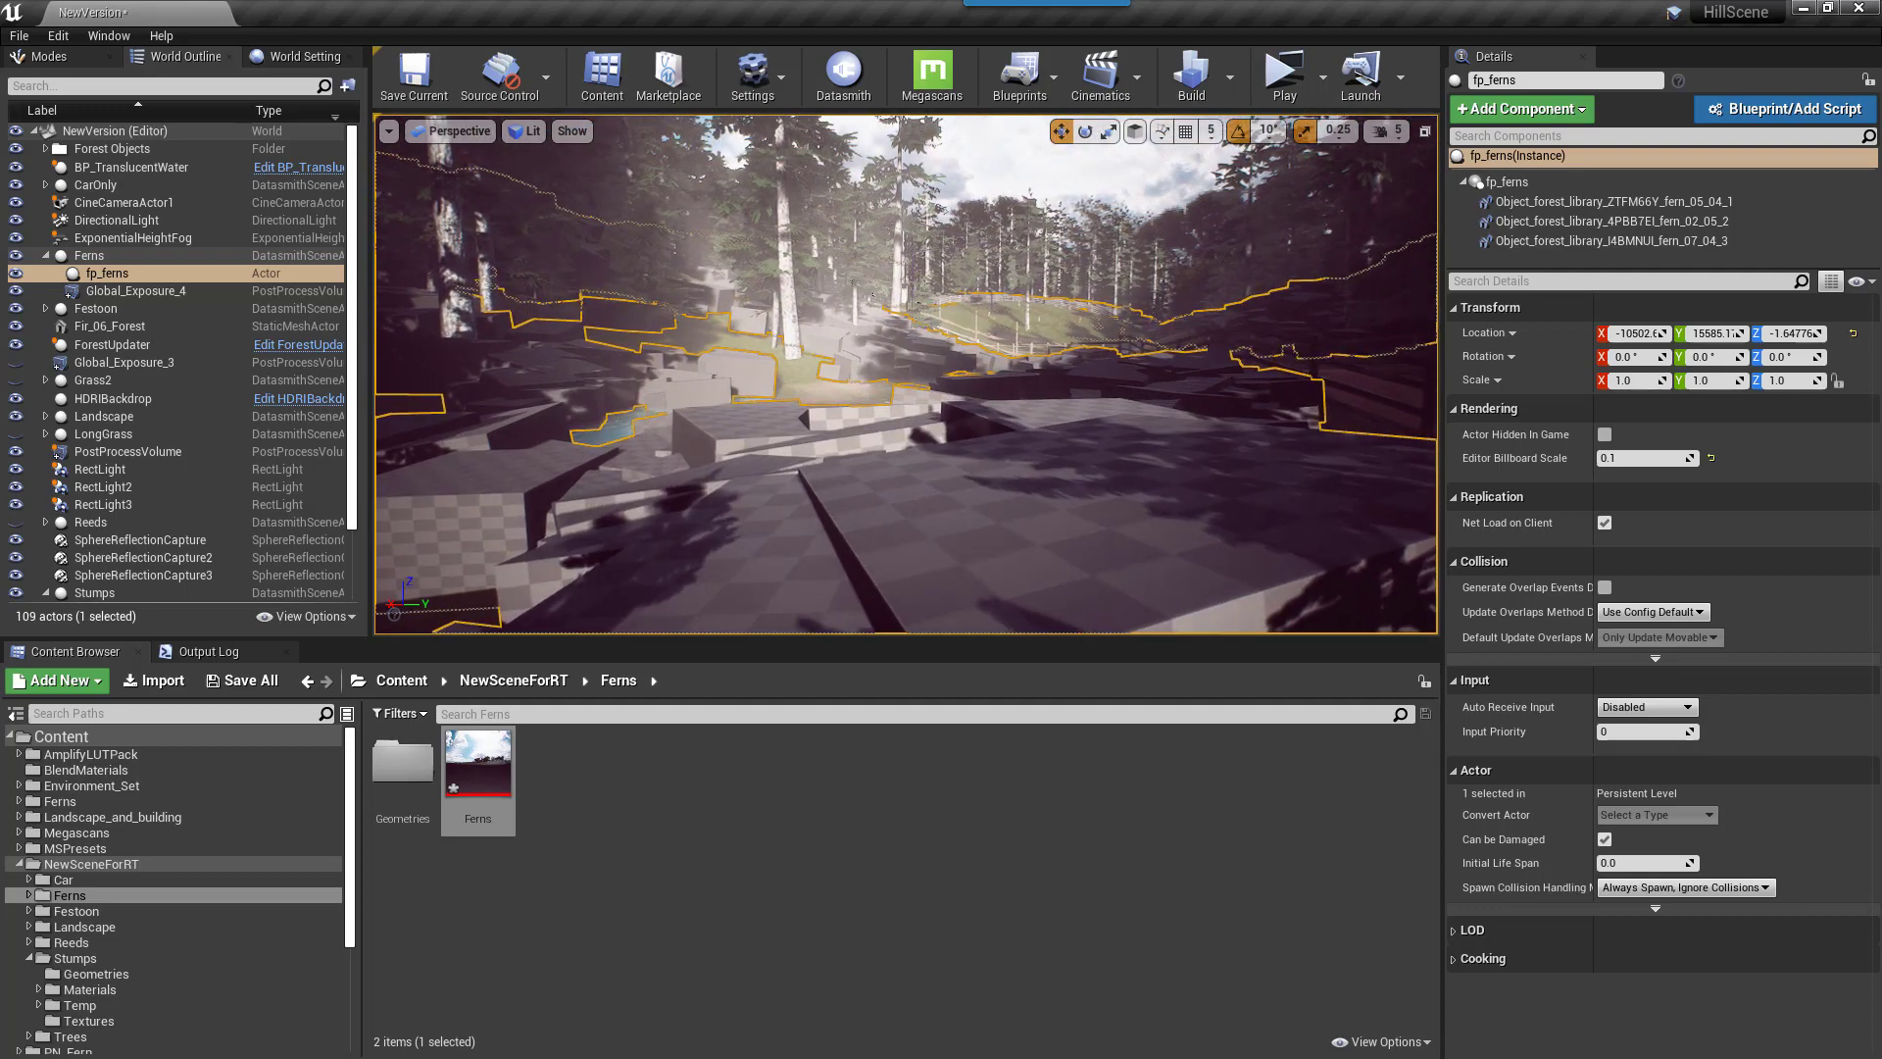
{"action": "key", "text": "w"}
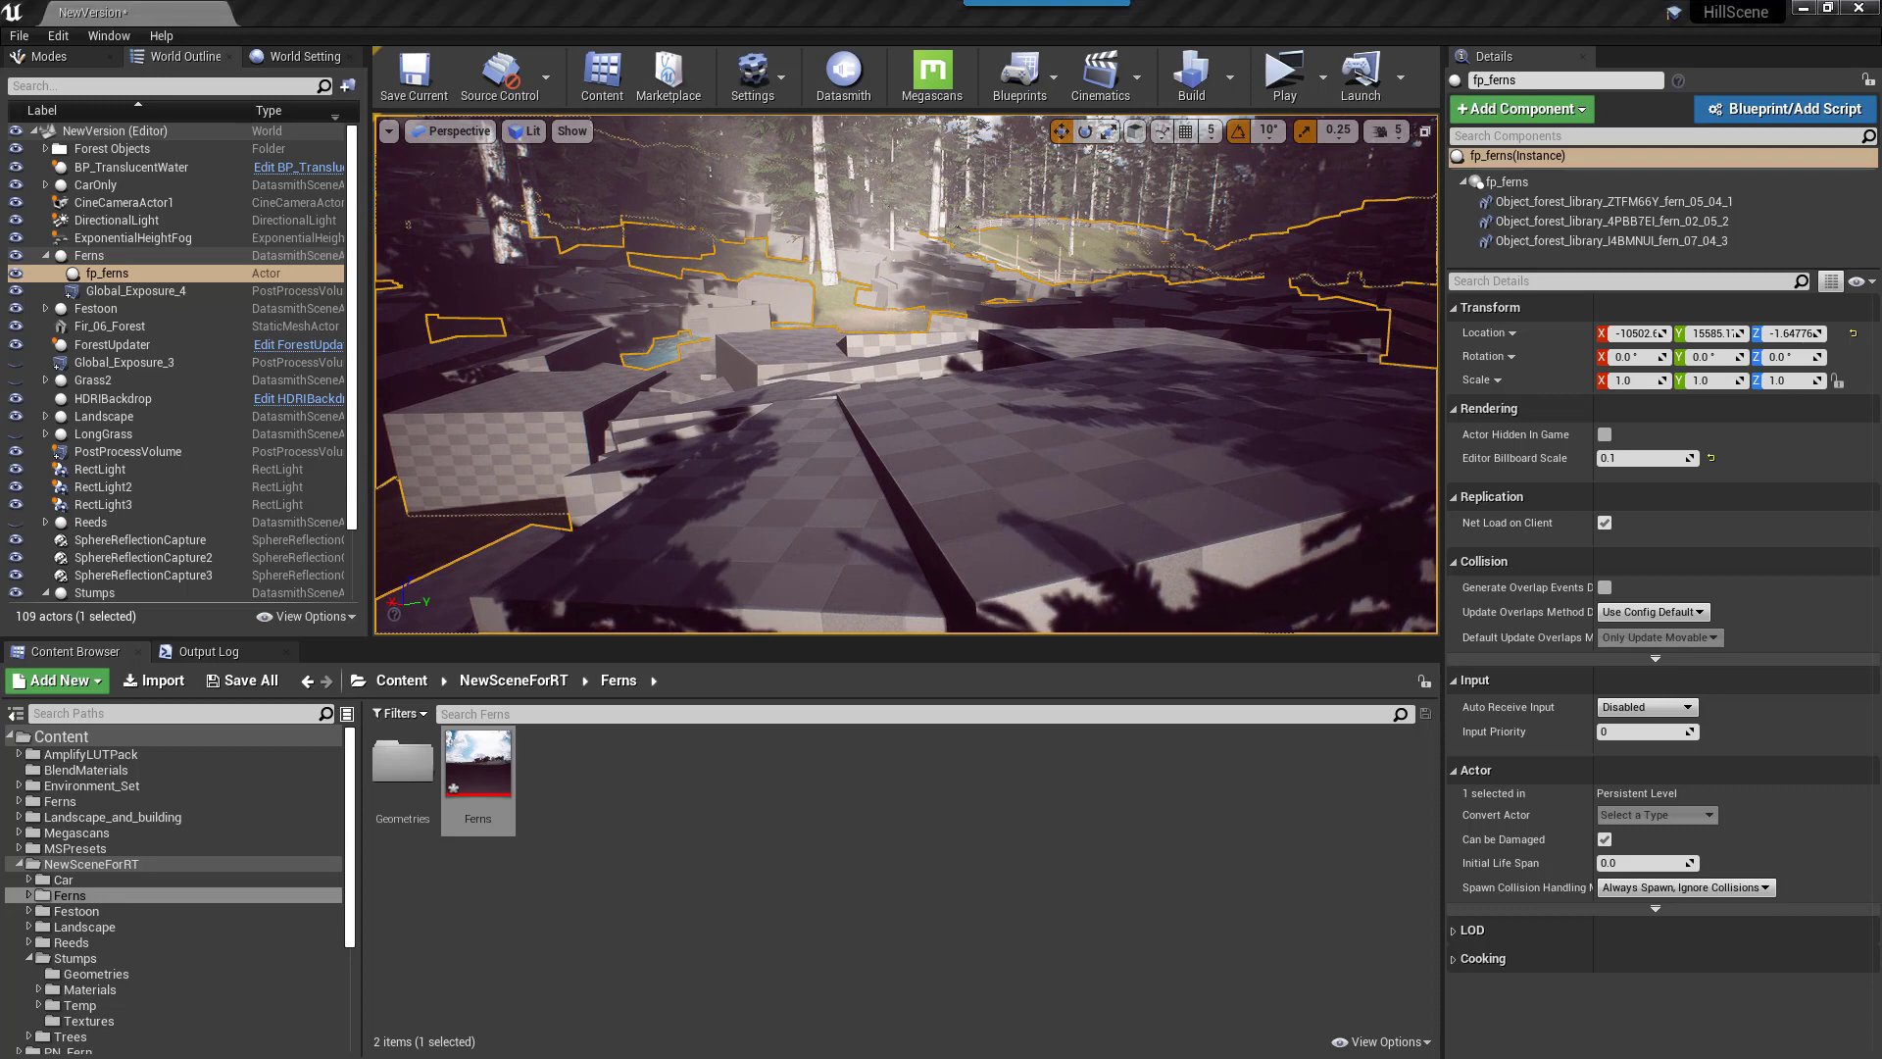
{"action": "left_click", "coordinate": [109, 36]}
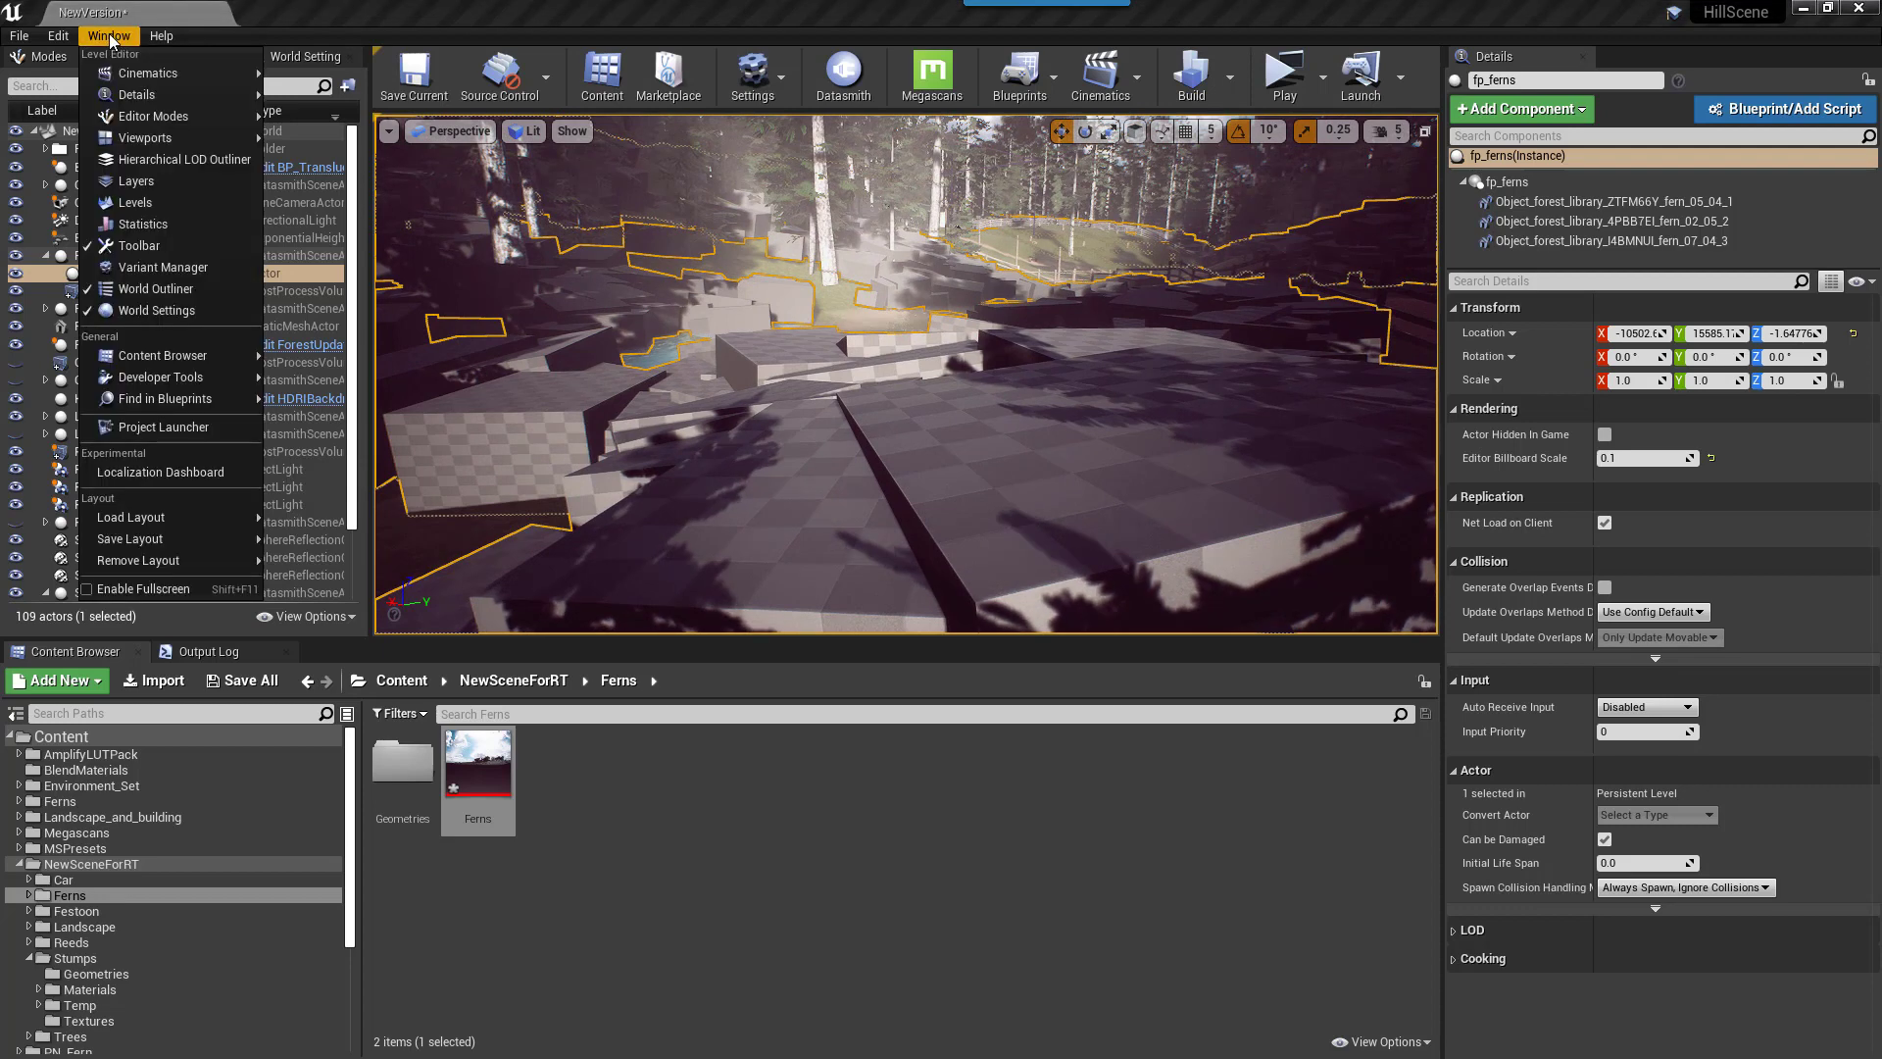
Dock a second Content Browser on PN_Fern/Meshes and copy fern_01_01 into the Geometries folder
{"action": "mouse_move", "coordinate": [209, 357]}
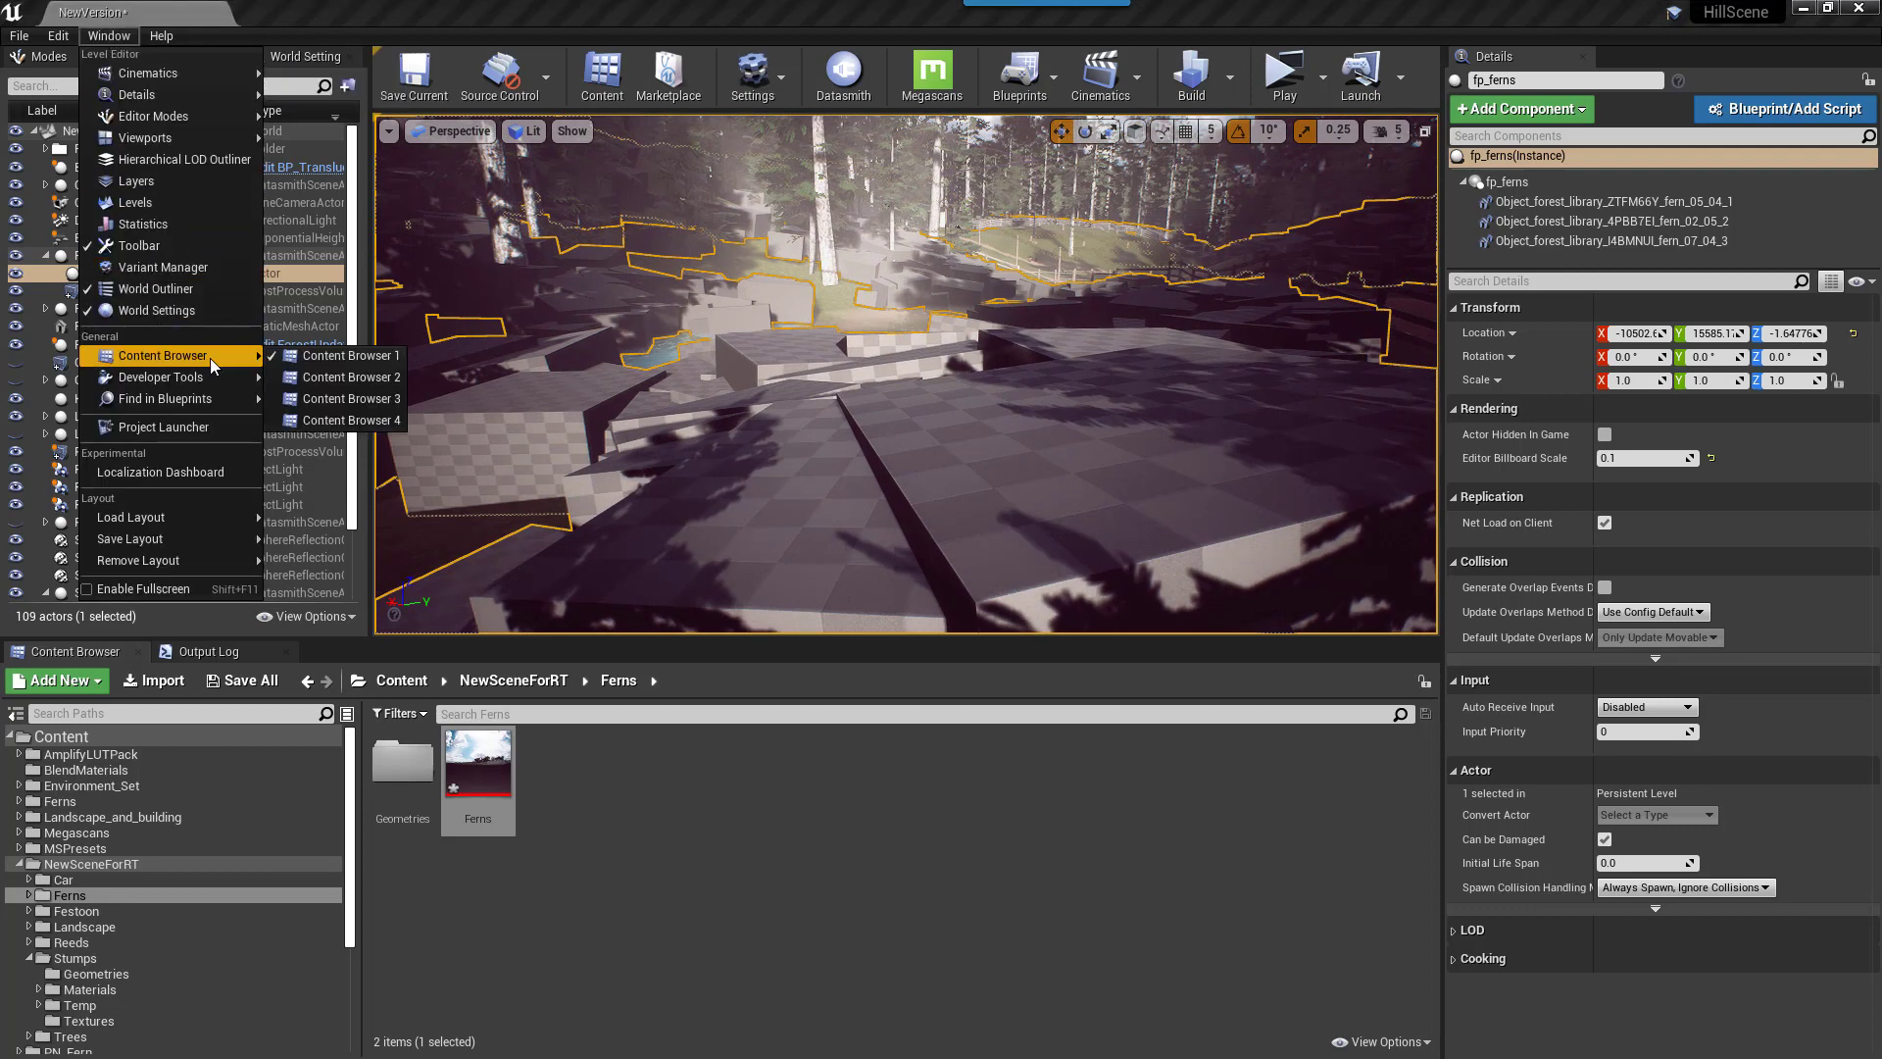
{"action": "left_click", "coordinate": [317, 377]}
{"action": "left_click_drag", "start_coordinate": [559, 277], "coordinate": [1016, 781]}
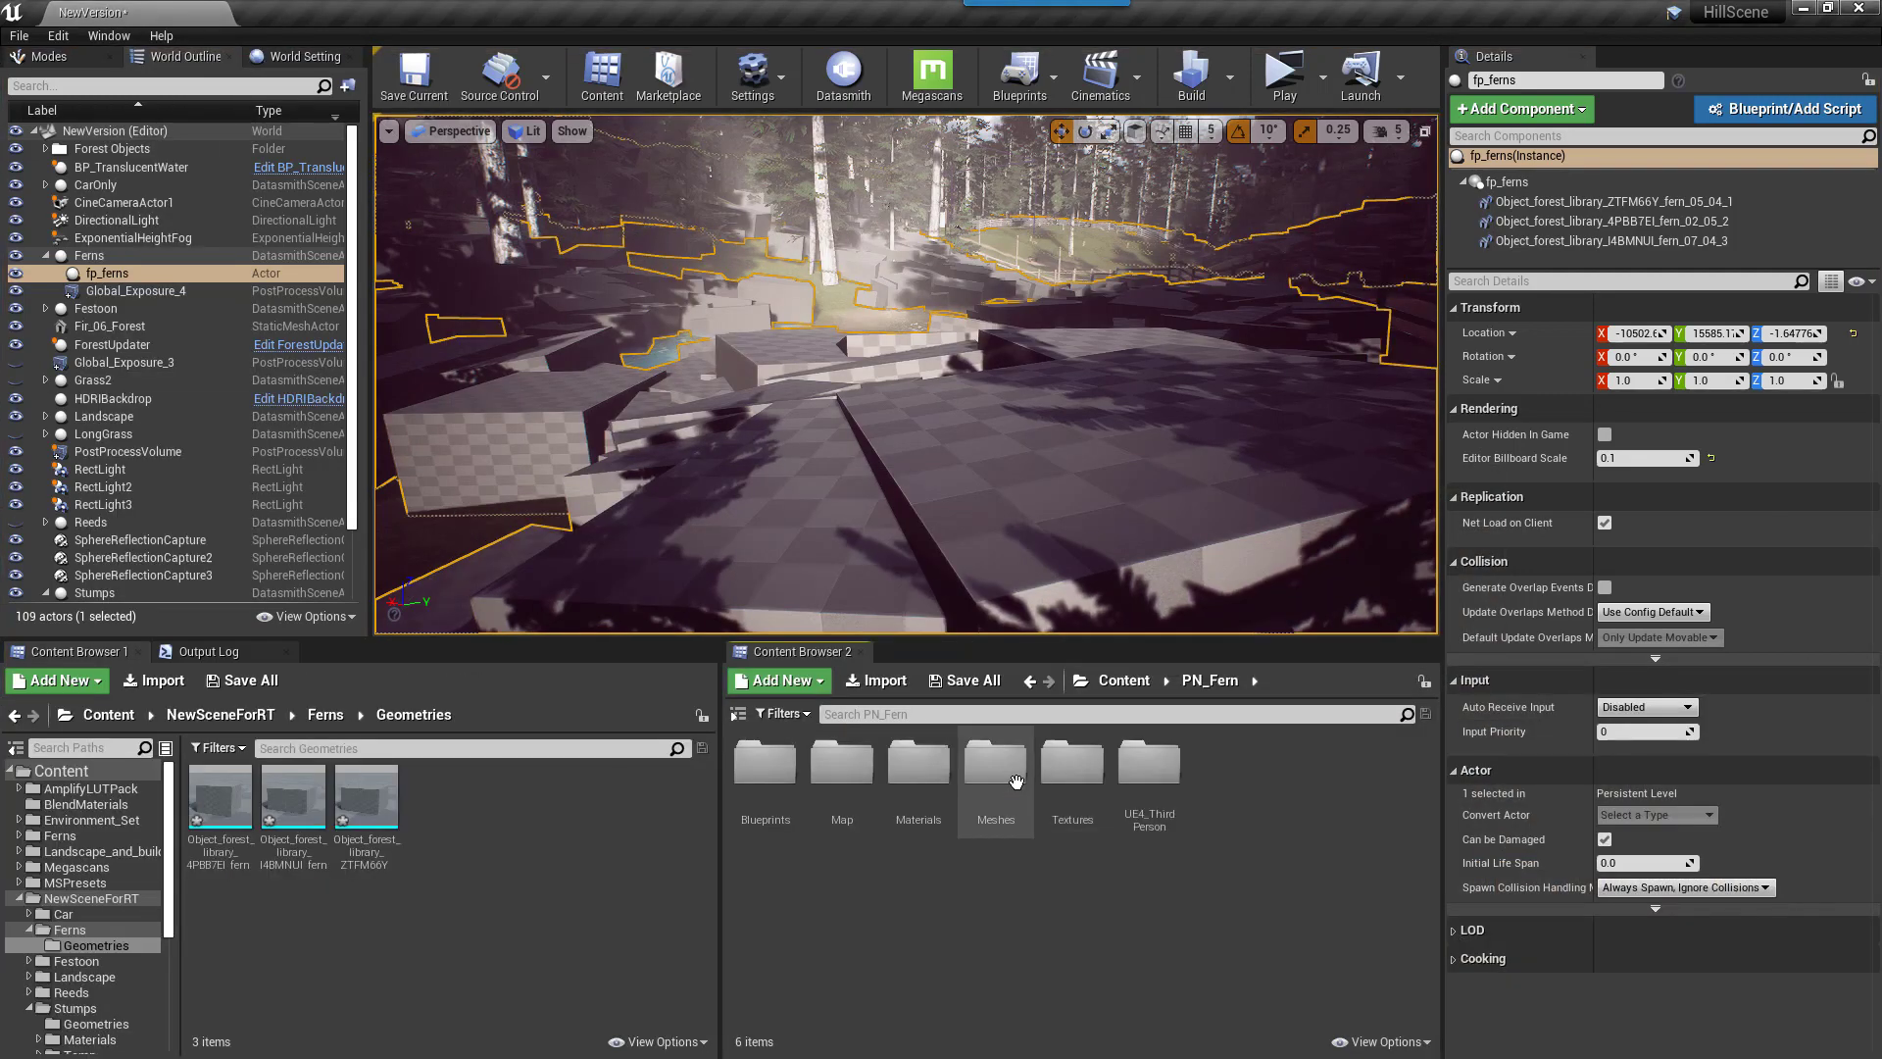
{"action": "double_click", "coordinate": [1016, 782]}
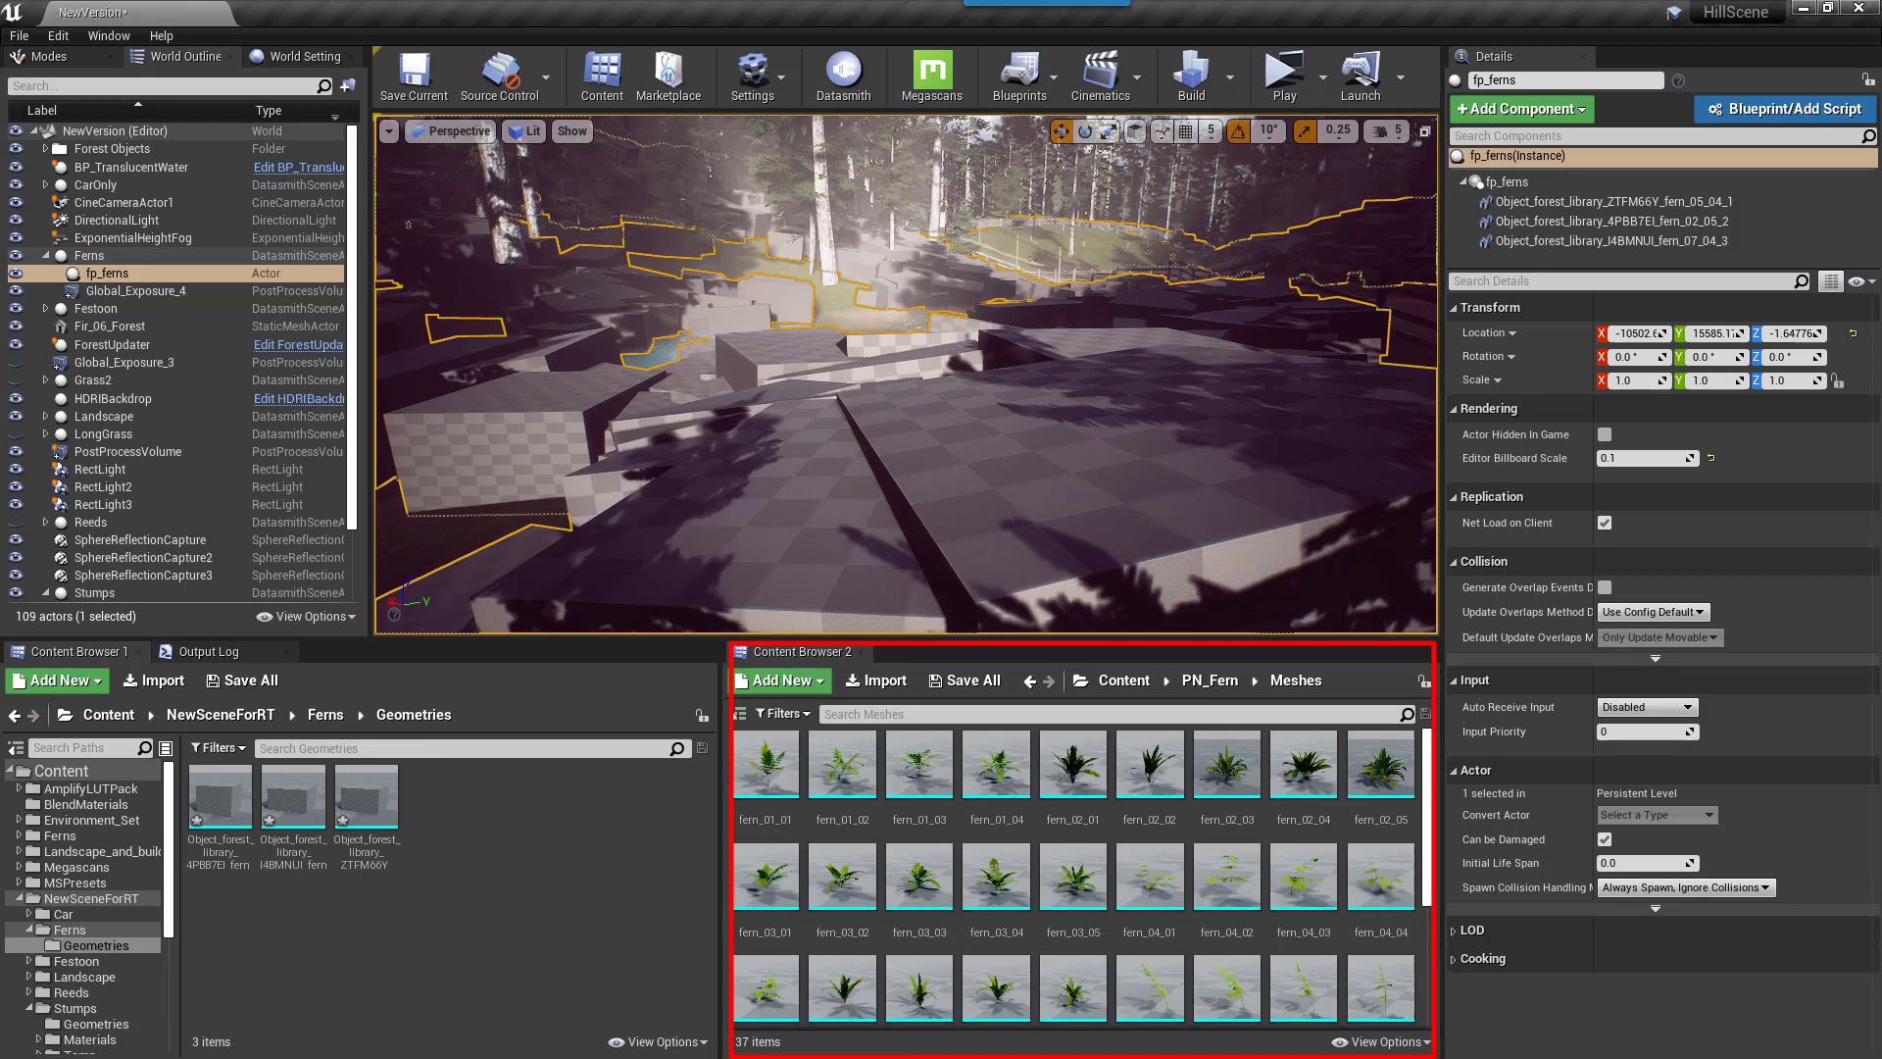
{"action": "left_click_drag", "start_coordinate": [765, 770], "coordinate": [506, 804]}
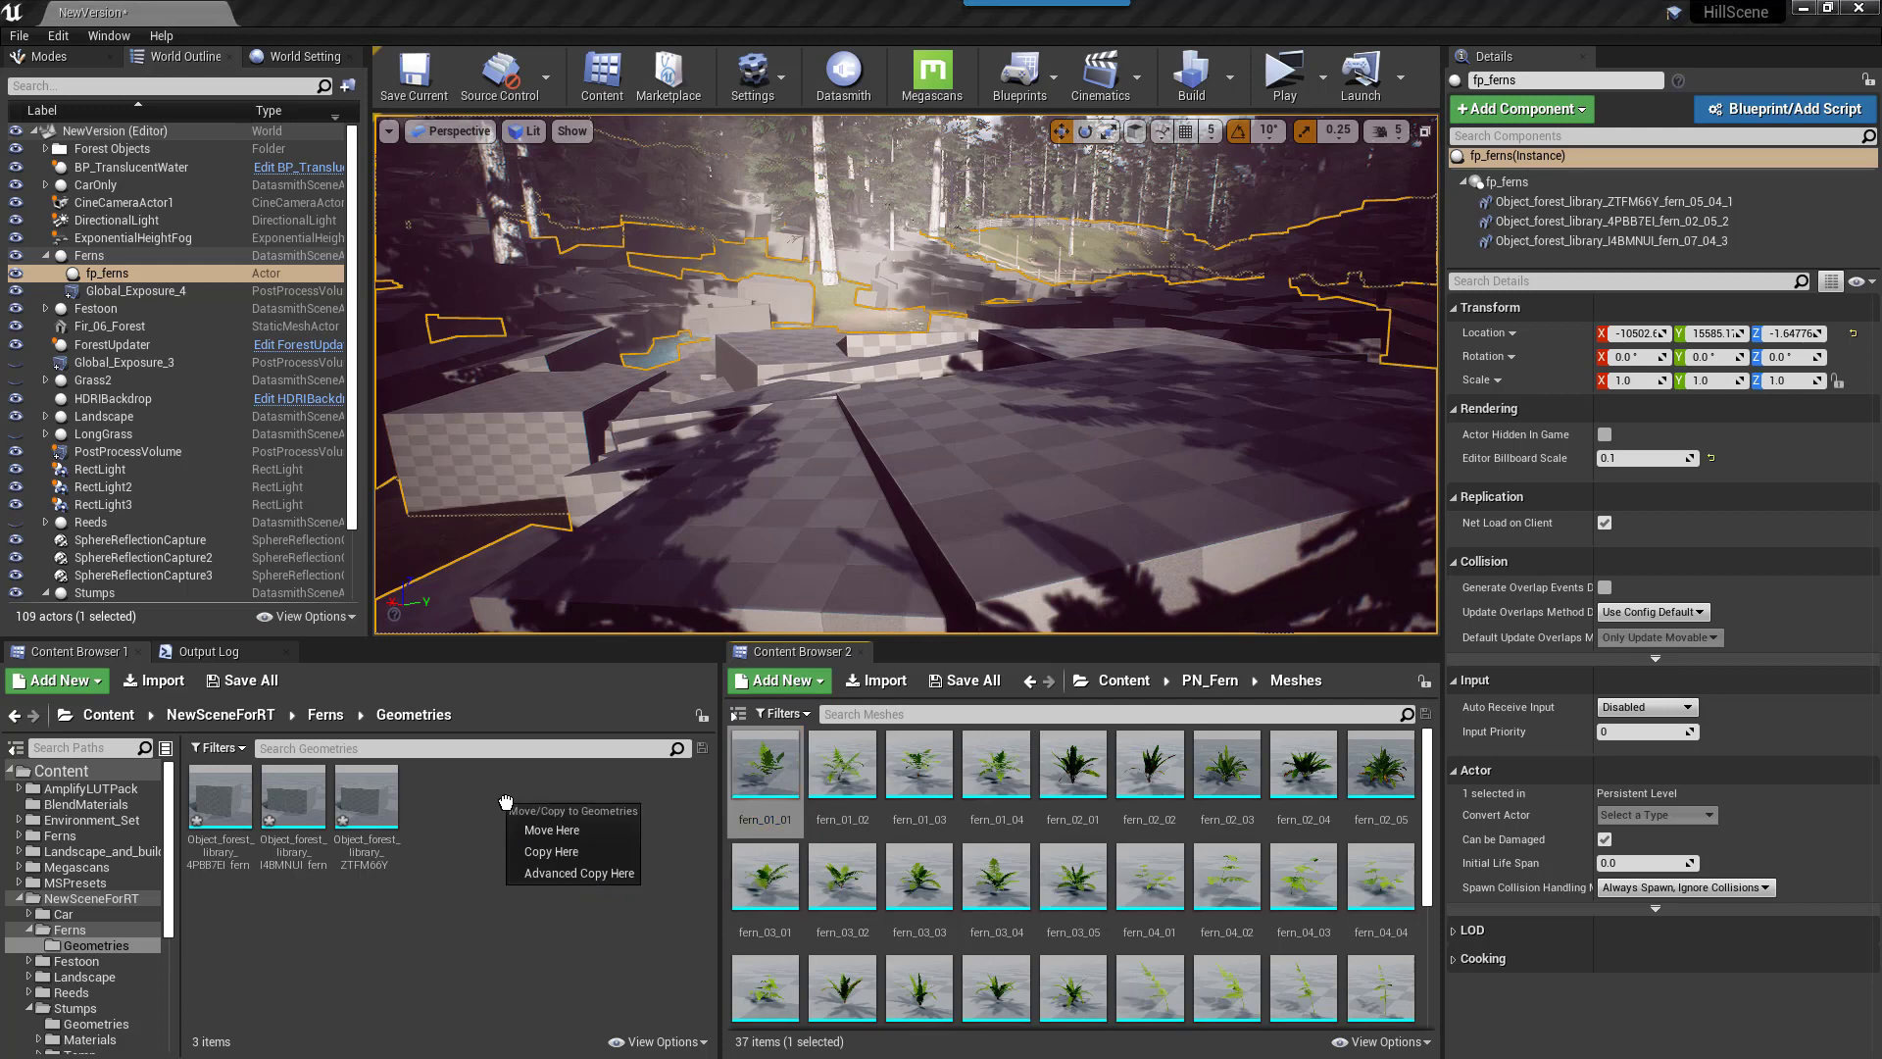
{"action": "left_click", "coordinate": [534, 854]}
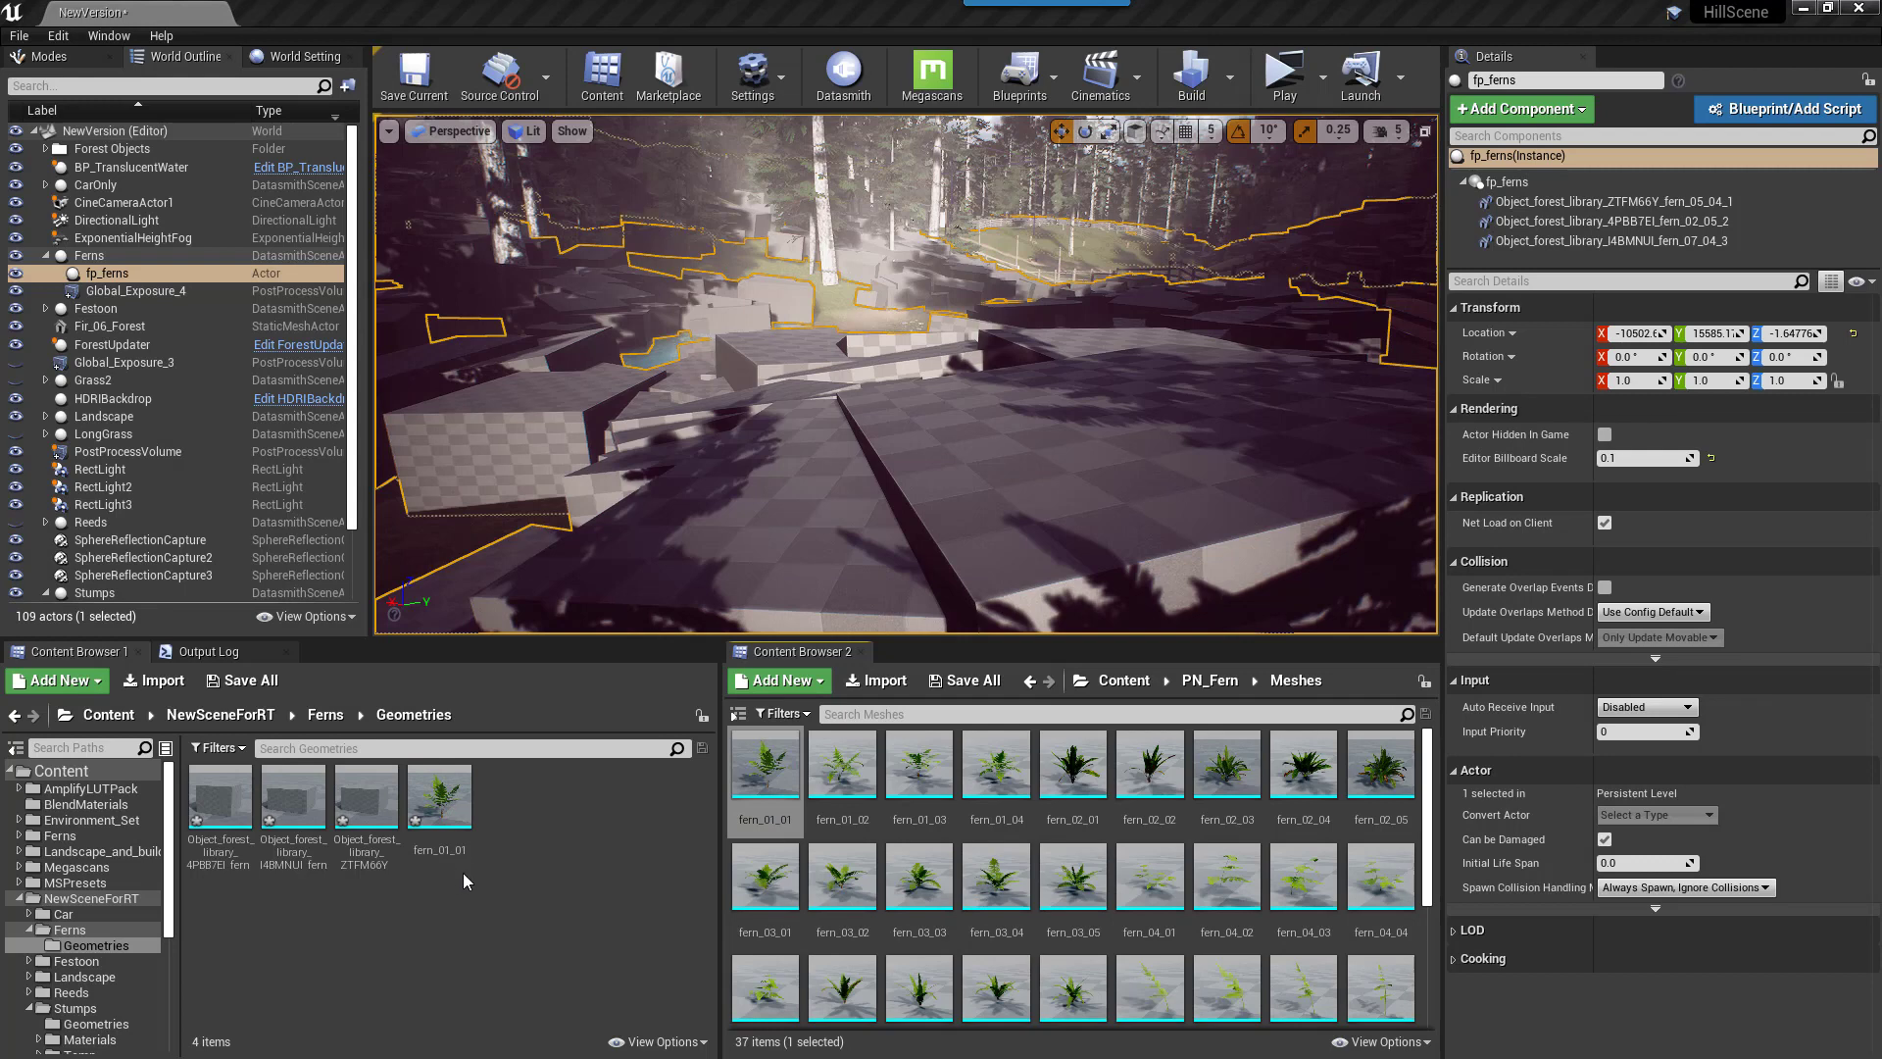
Consolidate the ZTFM66Y placeholder into fern_01_01 with Replace References so real ferns appear
{"action": "left_click", "coordinate": [446, 809]}
{"action": "left_click", "coordinate": [392, 810], "text": "ctrl"}
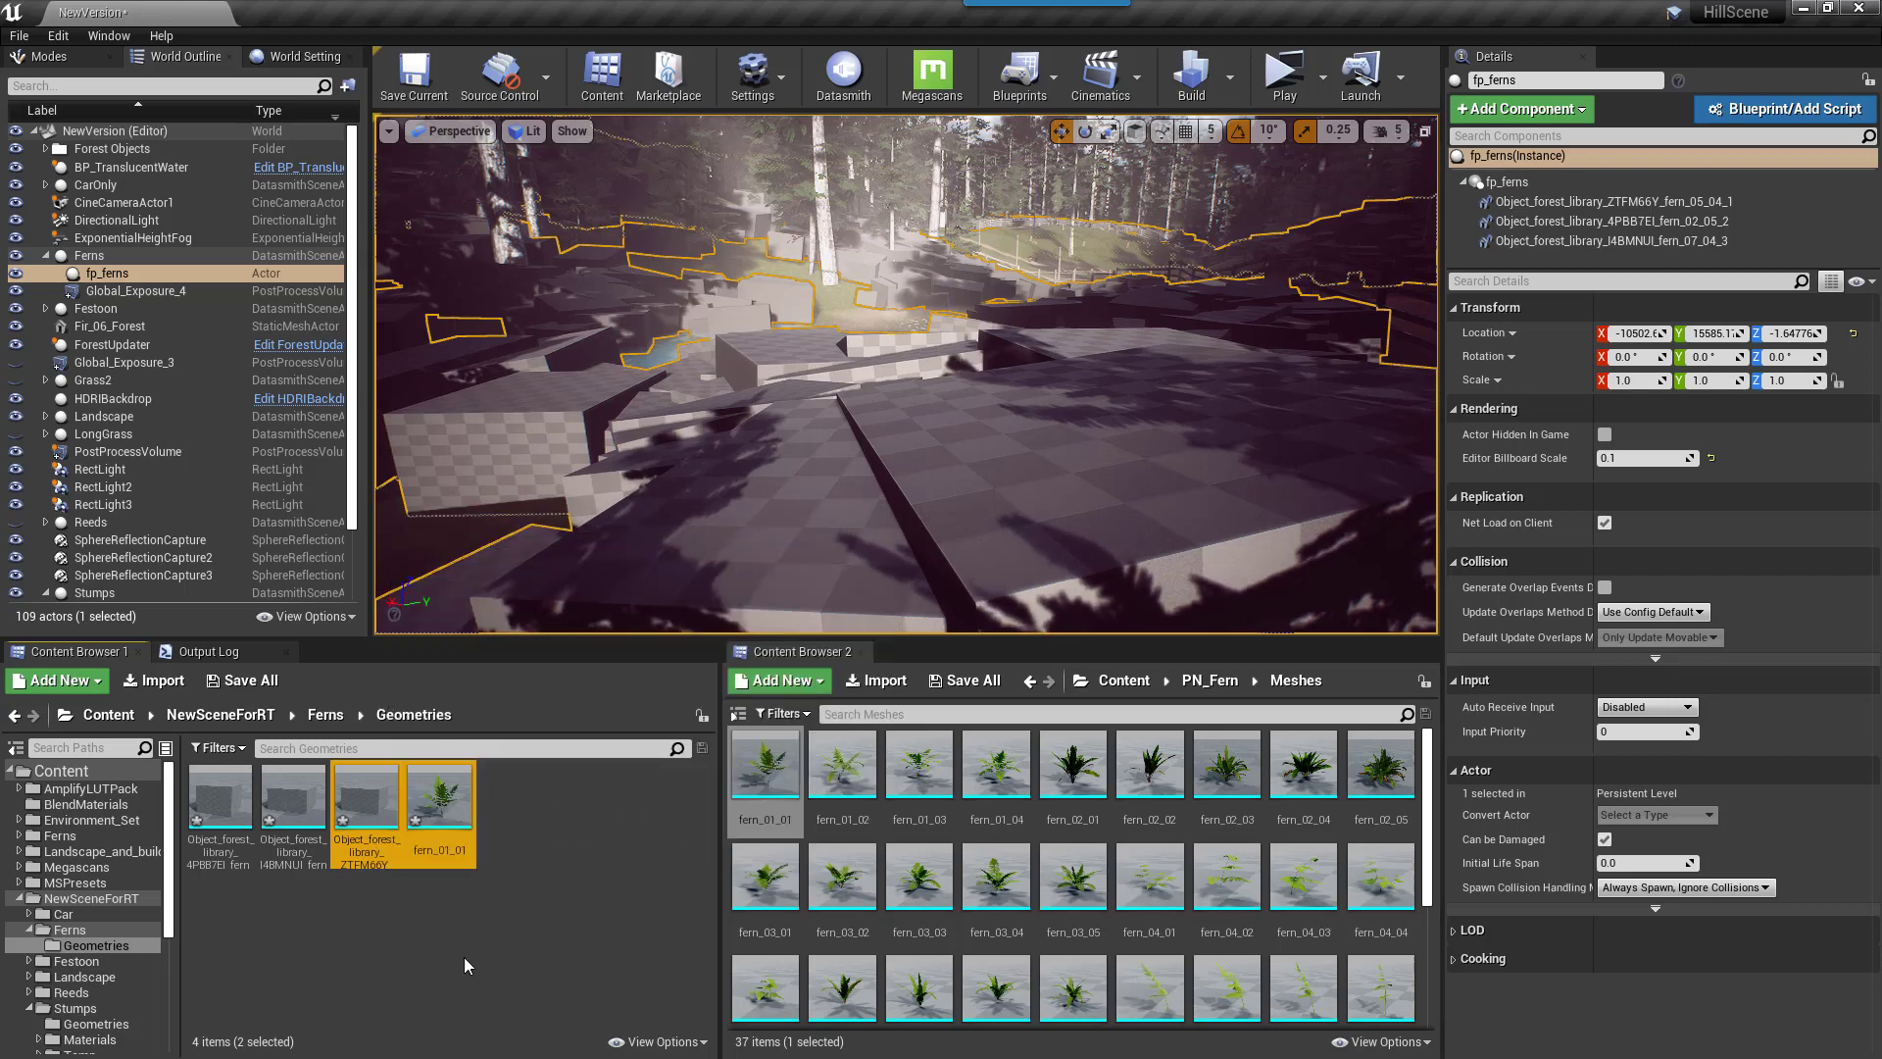
{"action": "right_click", "coordinate": [446, 799]}
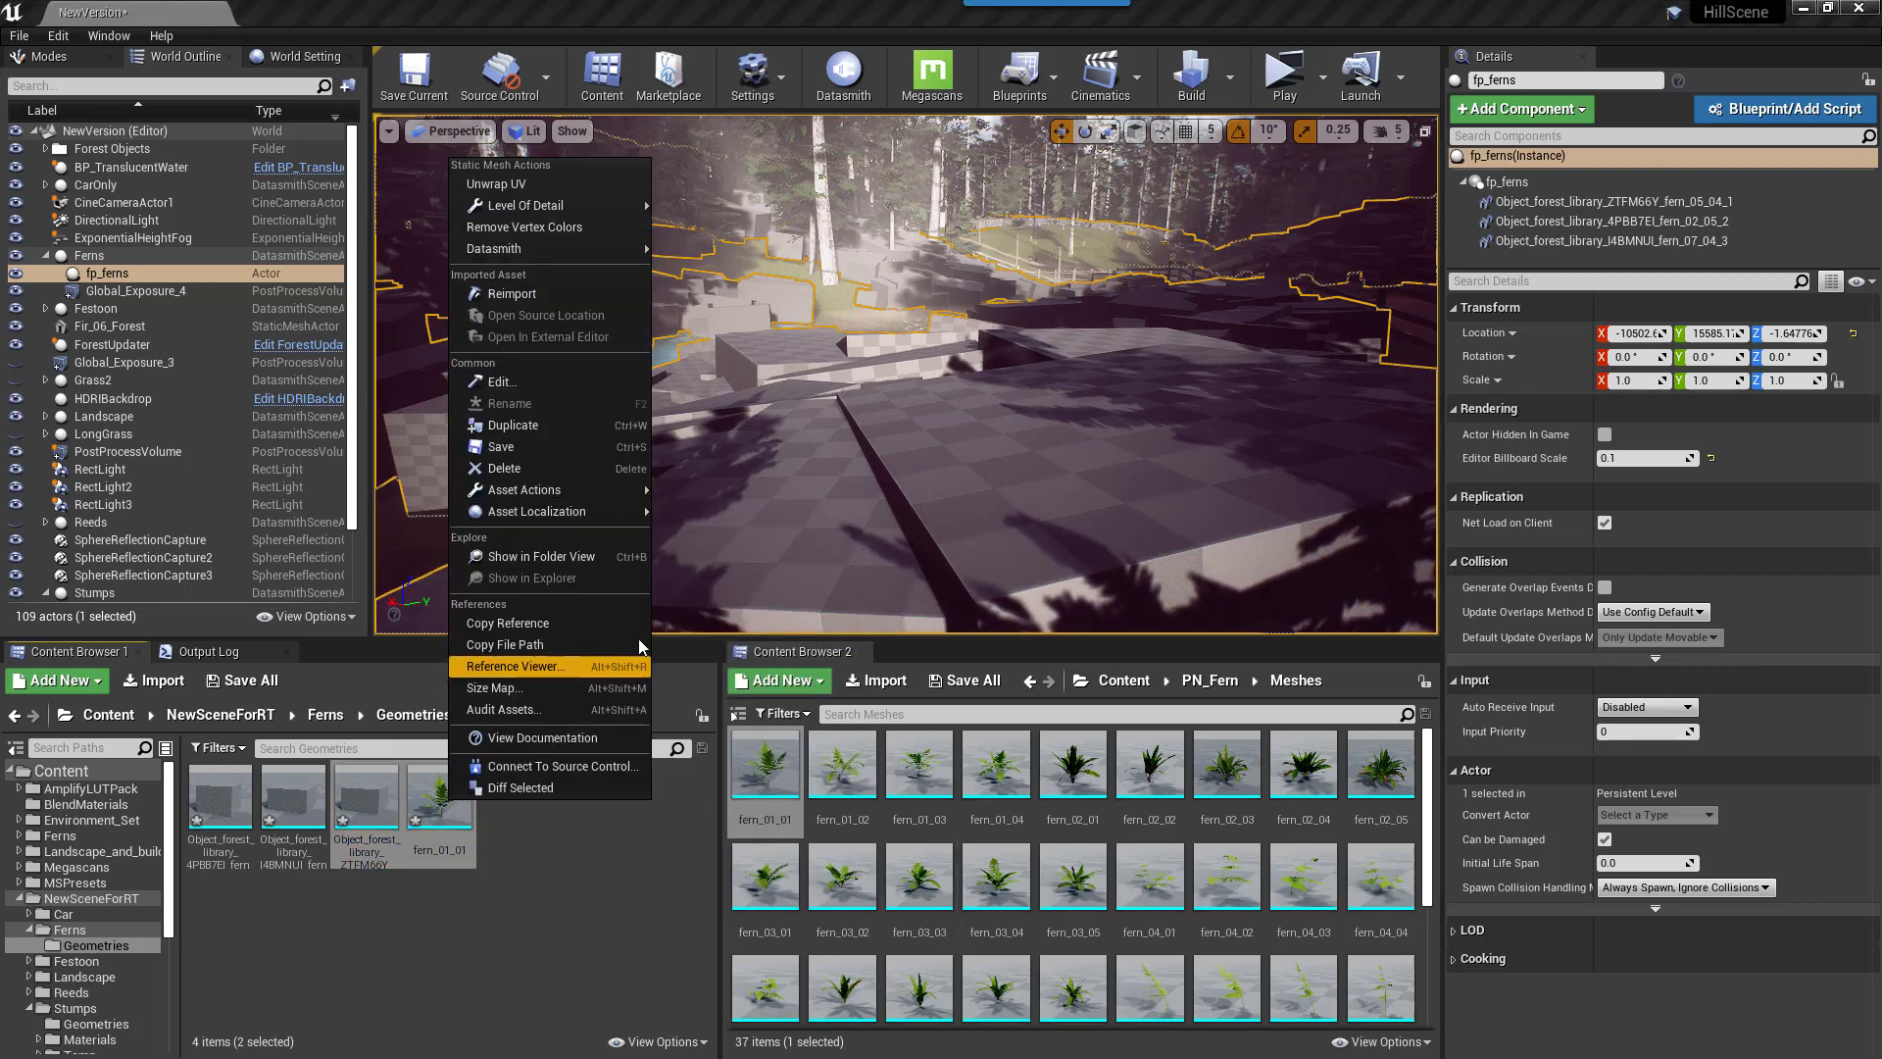
{"action": "mouse_move", "coordinate": [621, 498]}
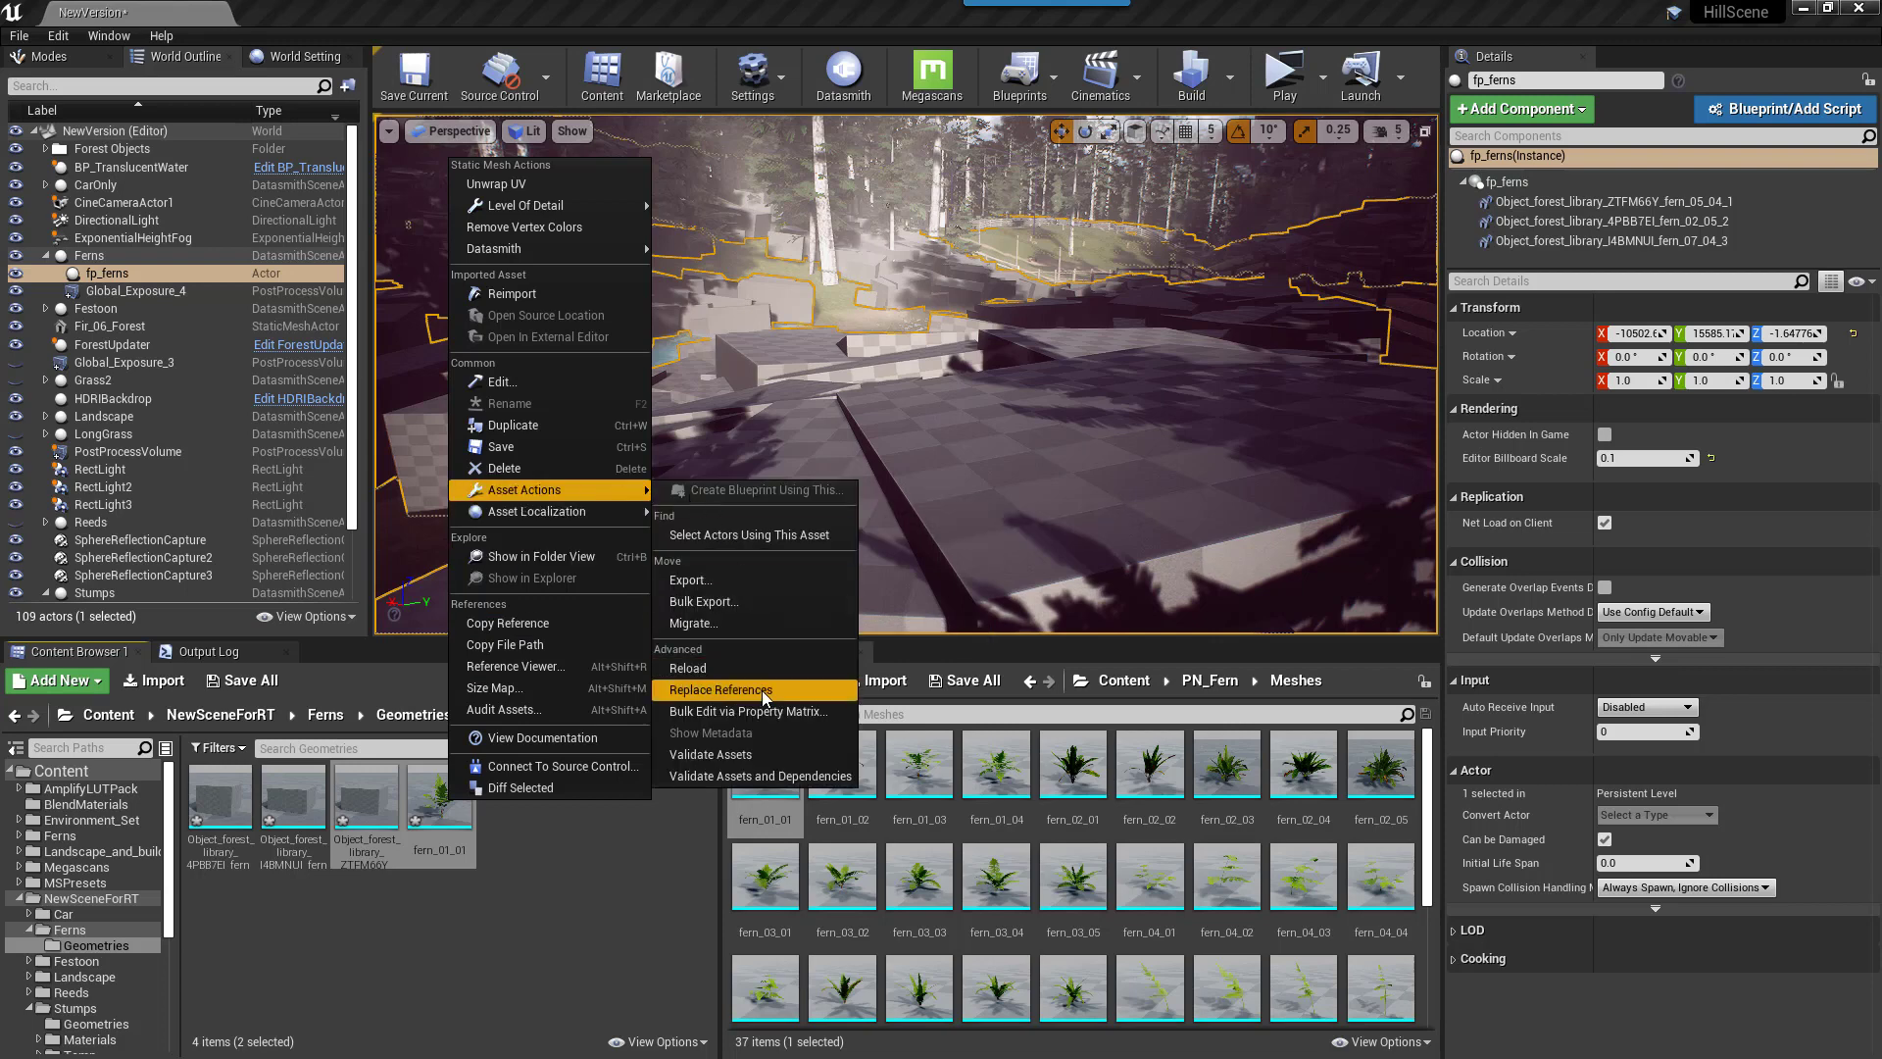
{"action": "left_click", "coordinate": [721, 689]}
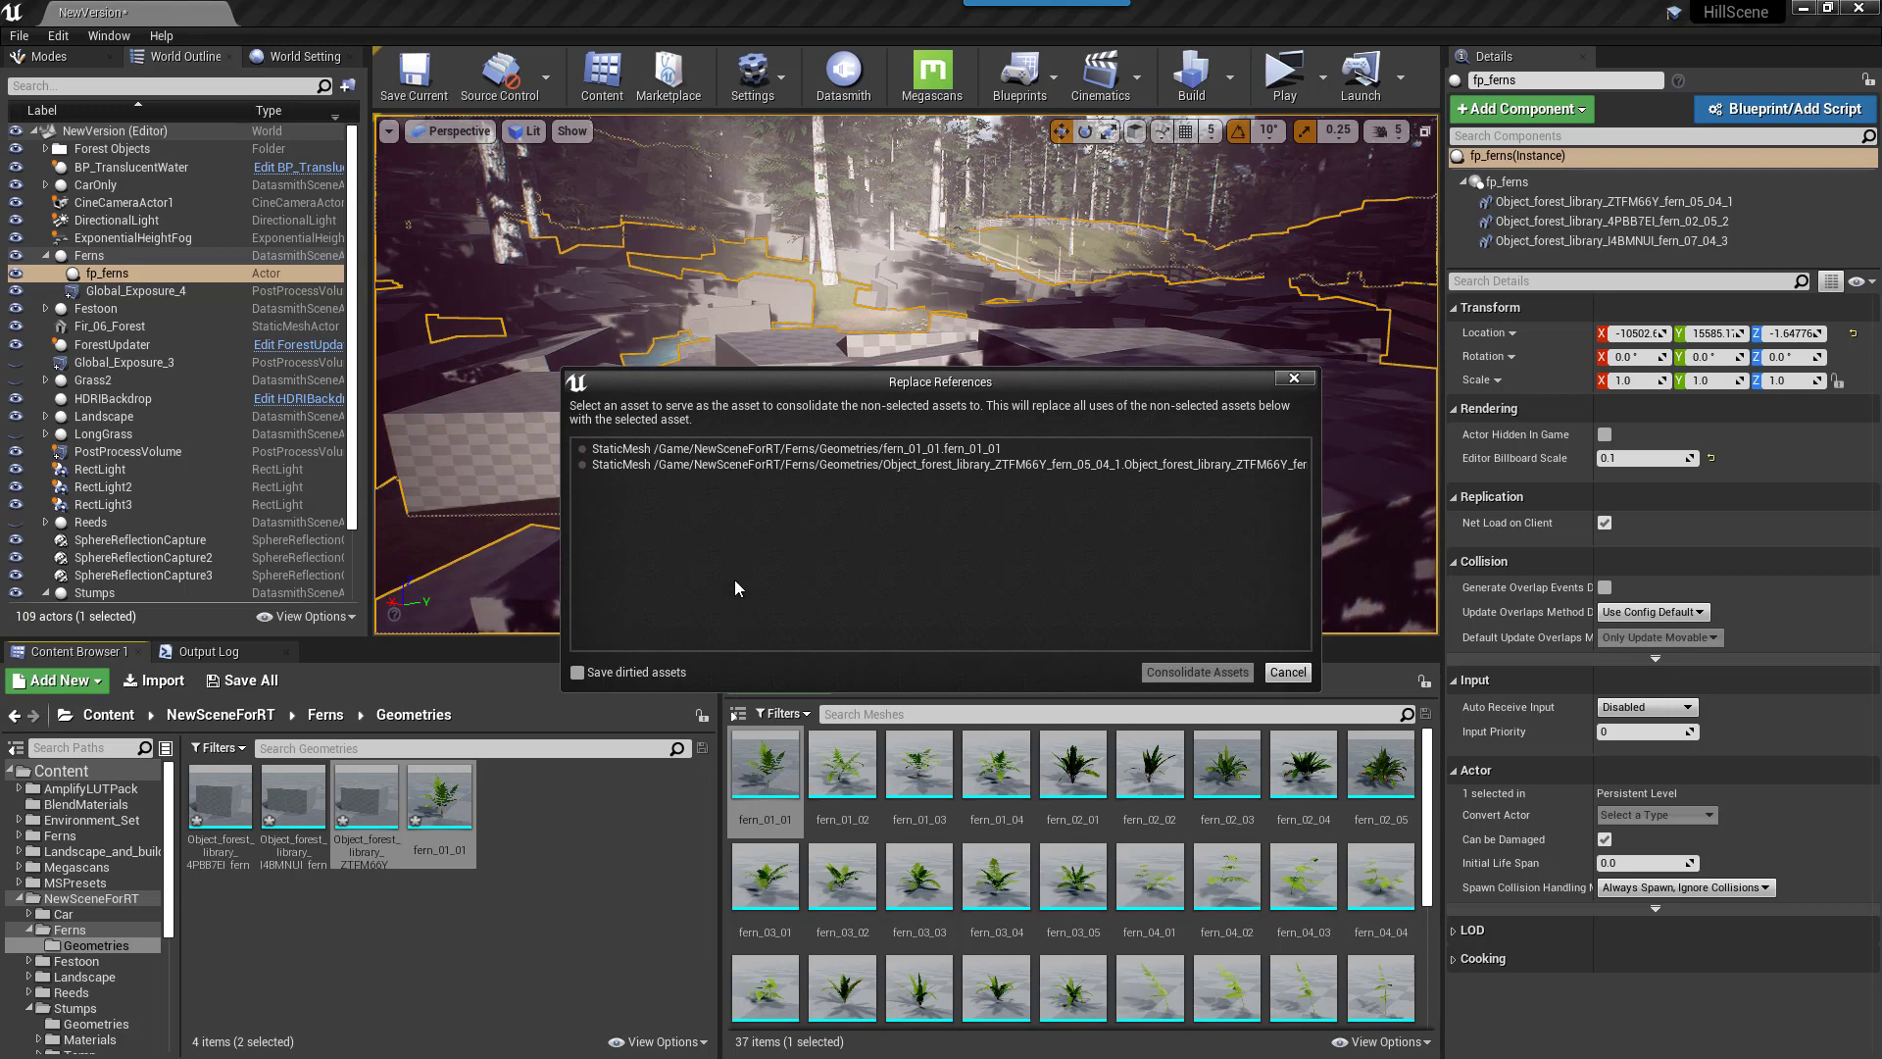
{"action": "left_click", "coordinate": [666, 453]}
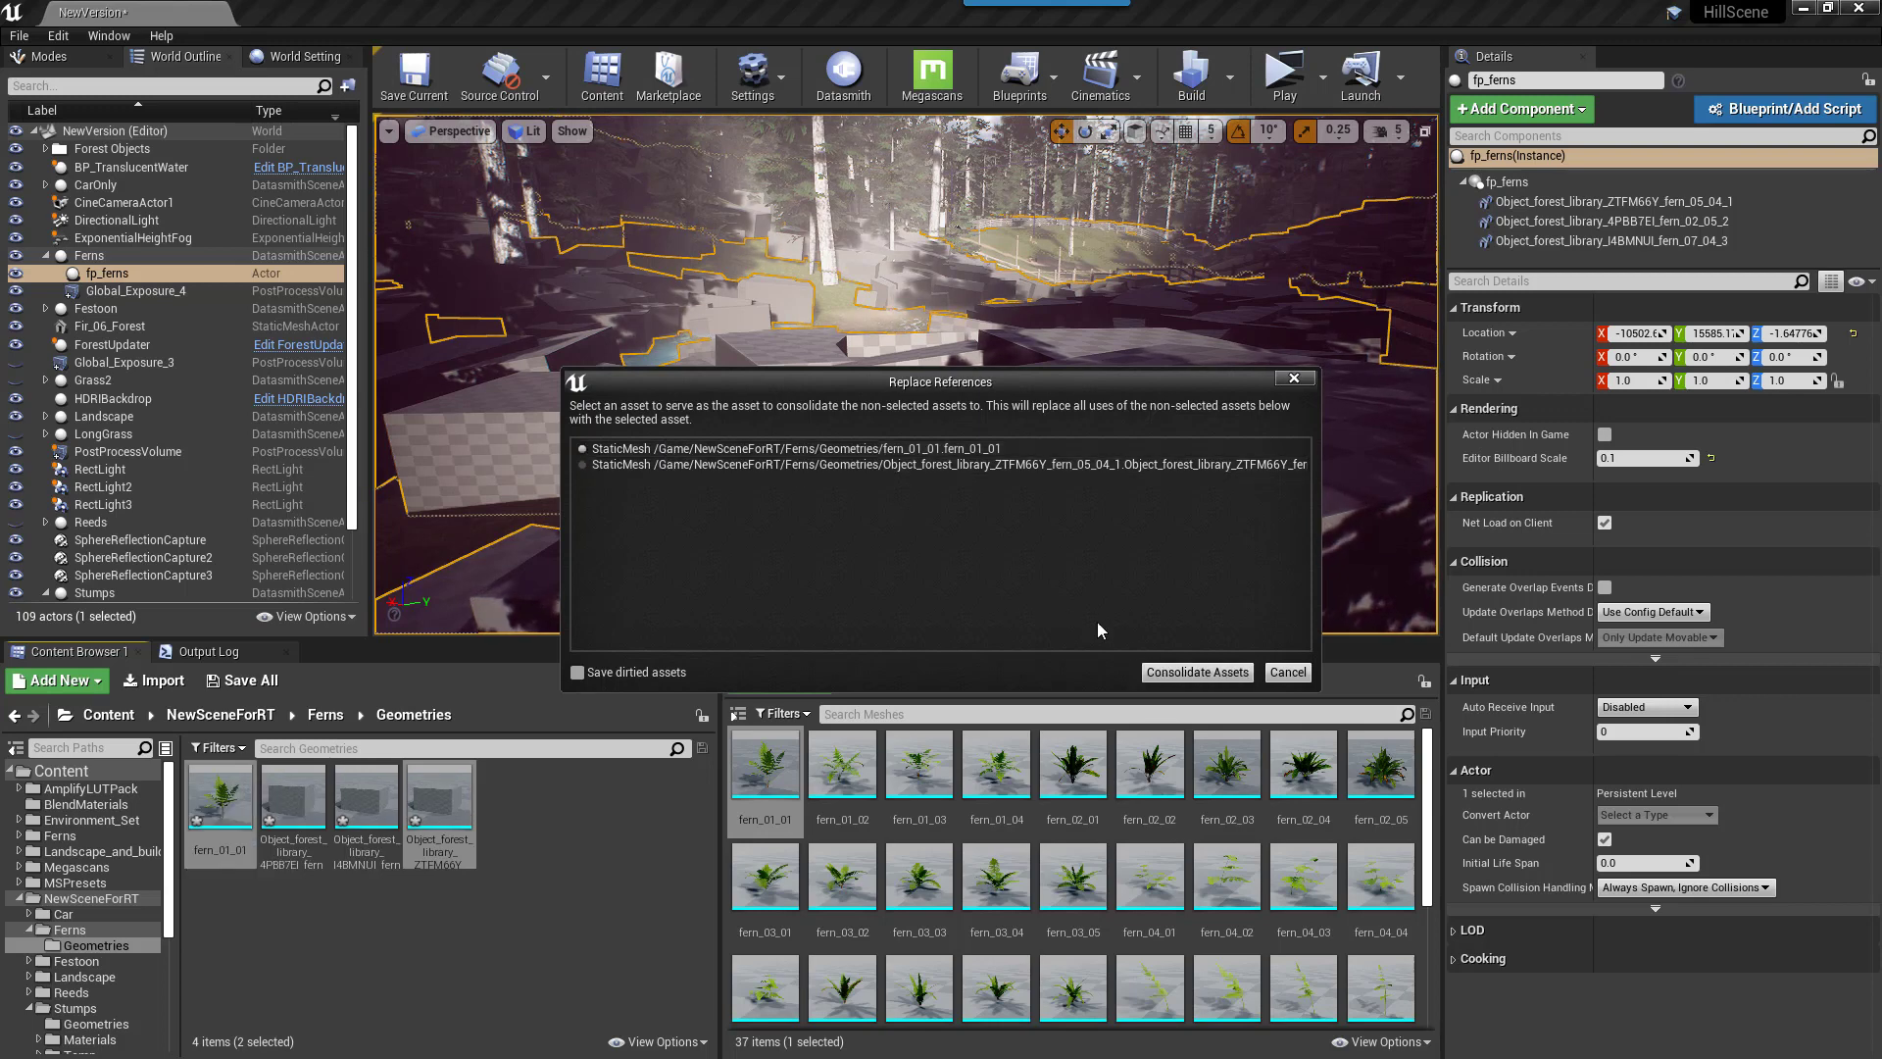
{"action": "left_click", "coordinate": [1197, 672]}
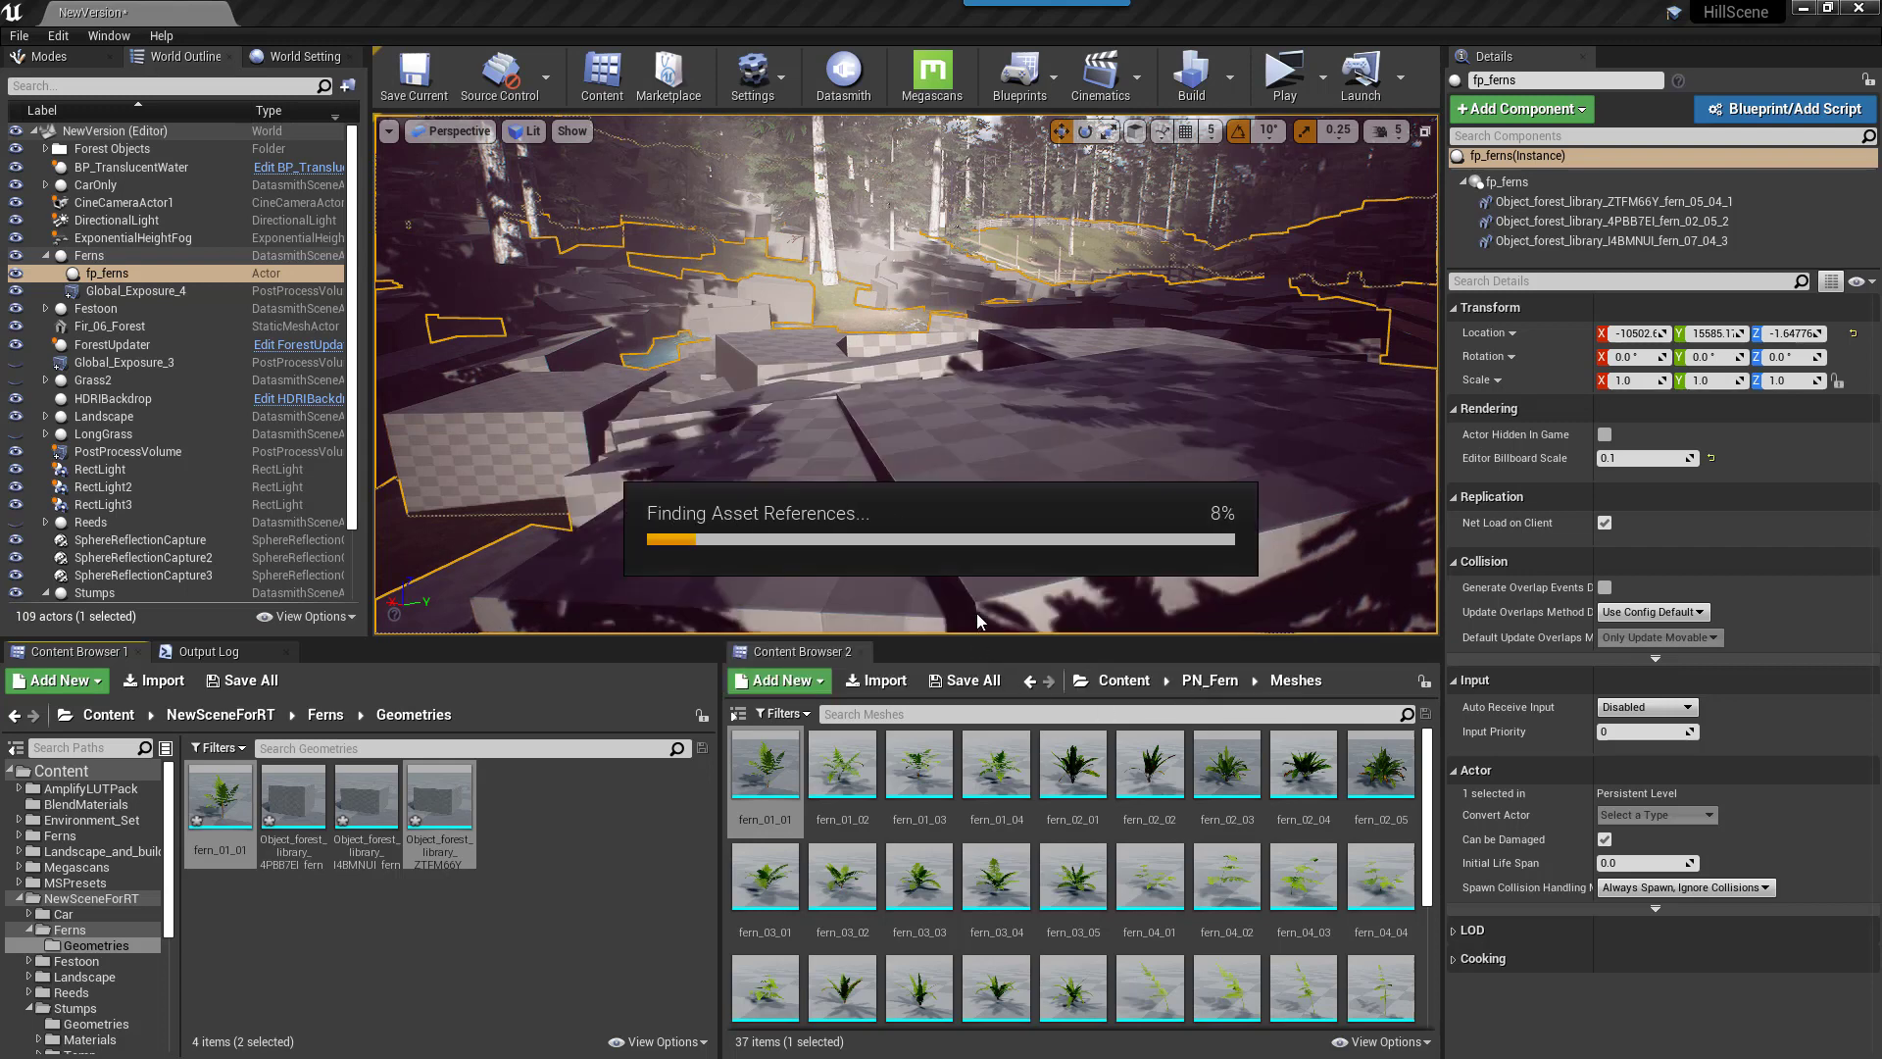
{"action": "left_click_drag", "start_coordinate": [825, 1000], "coordinate": [491, 841]}
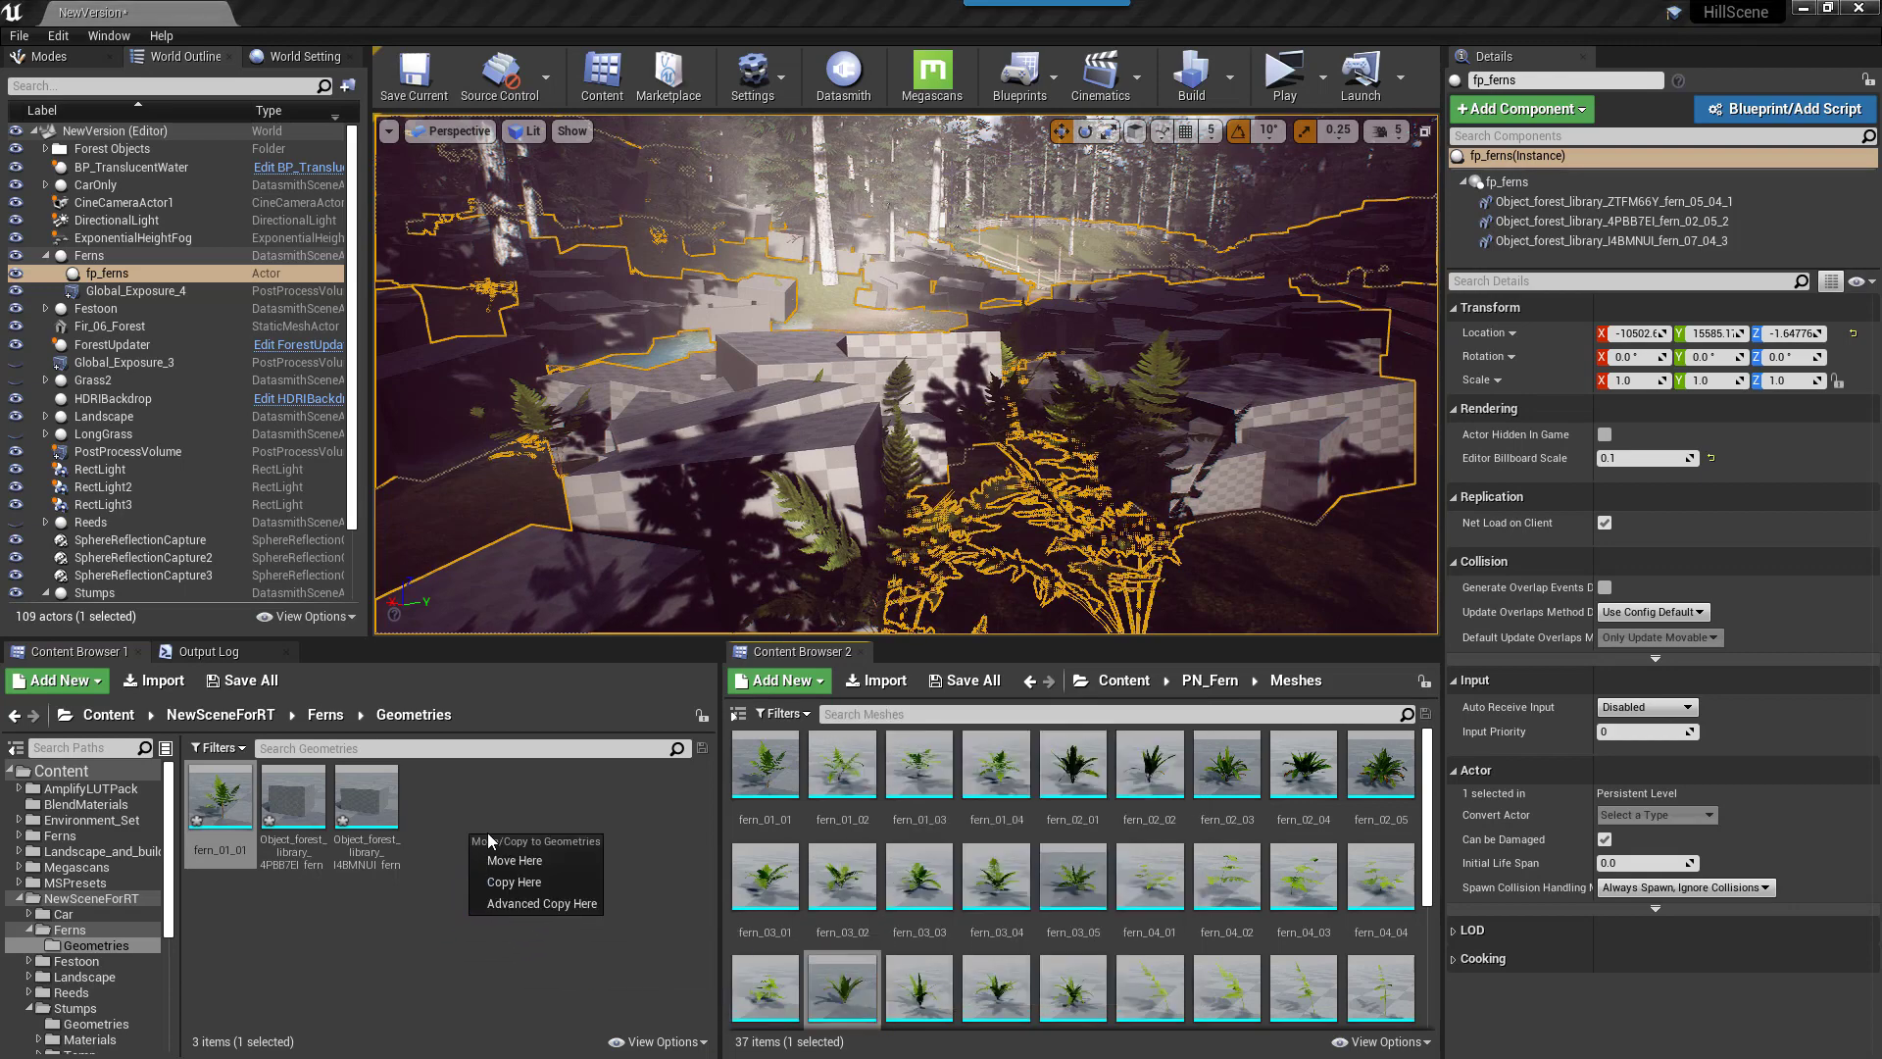
Copy fern_05_01 and fern_08_03 into the Geometries folder
{"action": "left_click", "coordinate": [514, 882]}
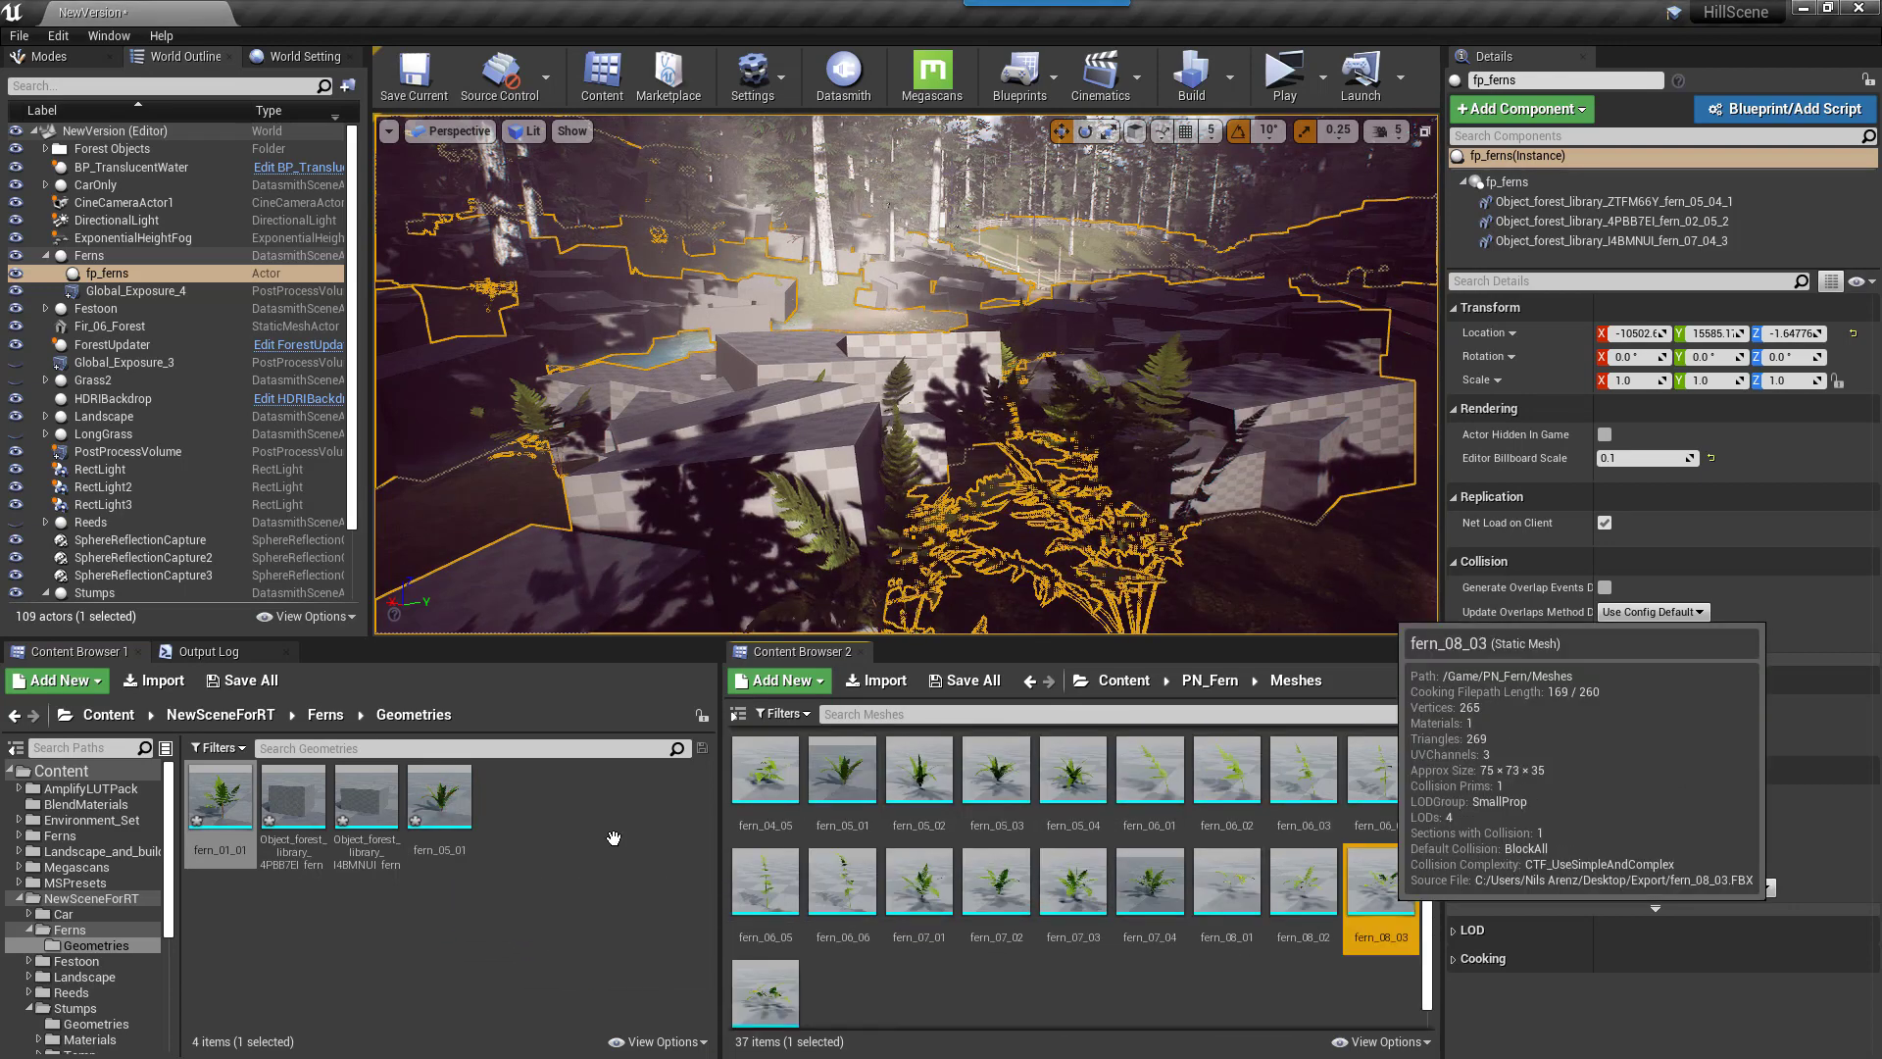
{"action": "left_click_drag", "start_coordinate": [614, 837], "coordinate": [547, 828]}
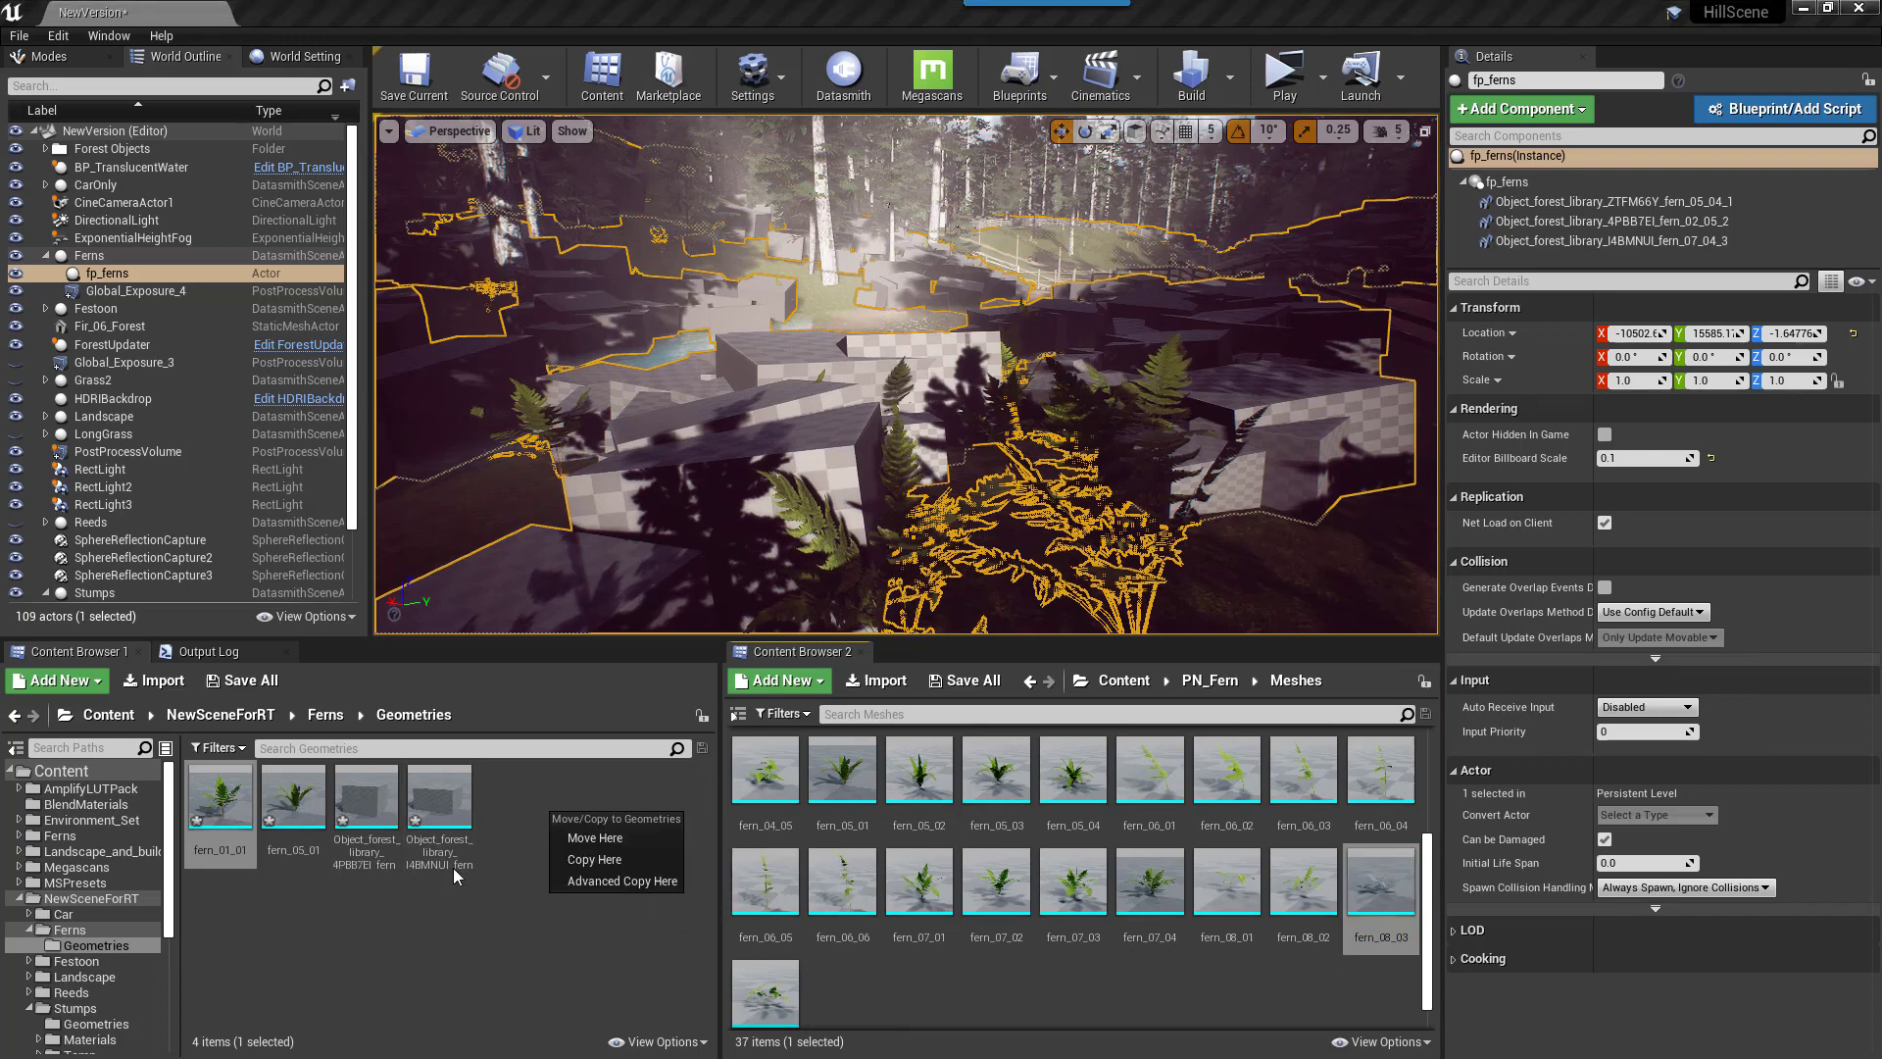
{"action": "left_click", "coordinate": [588, 859]}
Replace references to the 4PBB7EI placeholder with fern_05_01 and consolidate
{"action": "left_click", "coordinate": [366, 796], "text": "ctrl"}
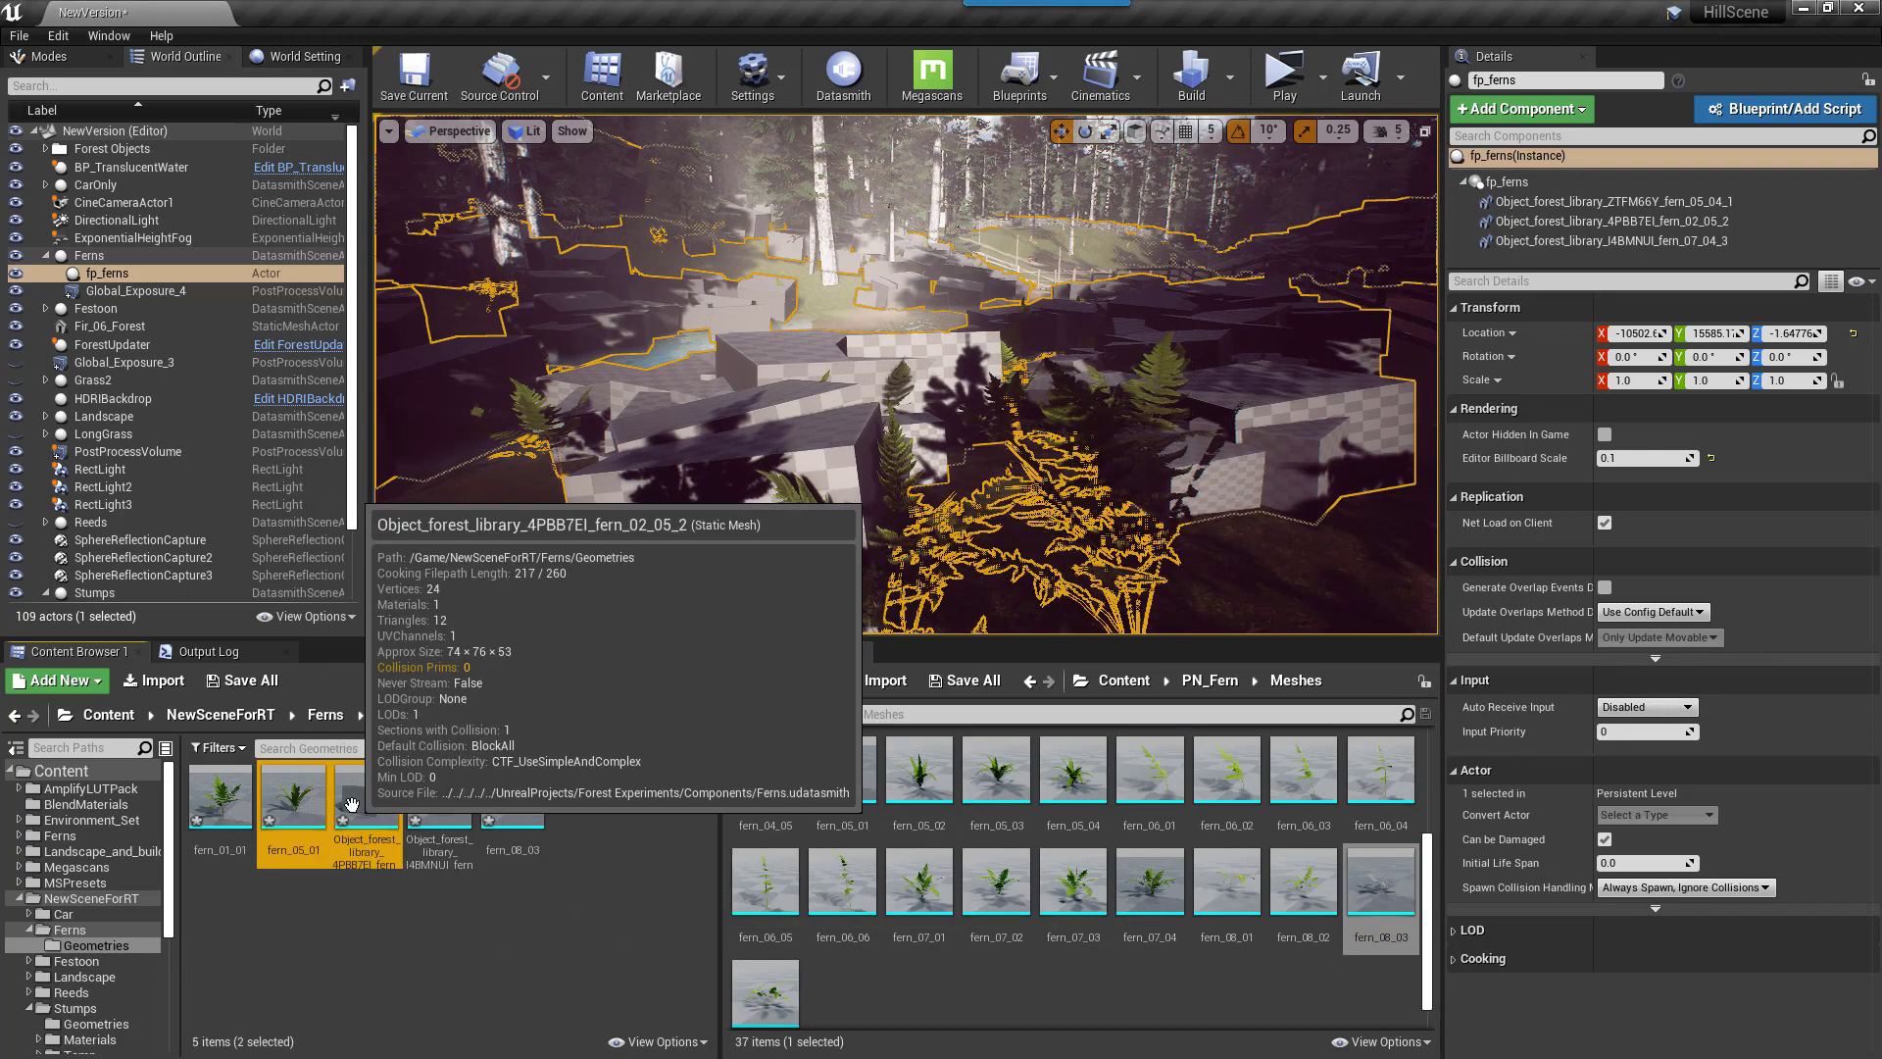
{"action": "right_click", "coordinate": [355, 799]}
{"action": "mouse_move", "coordinate": [429, 495]}
{"action": "left_click", "coordinate": [626, 695]}
{"action": "left_click", "coordinate": [686, 451]}
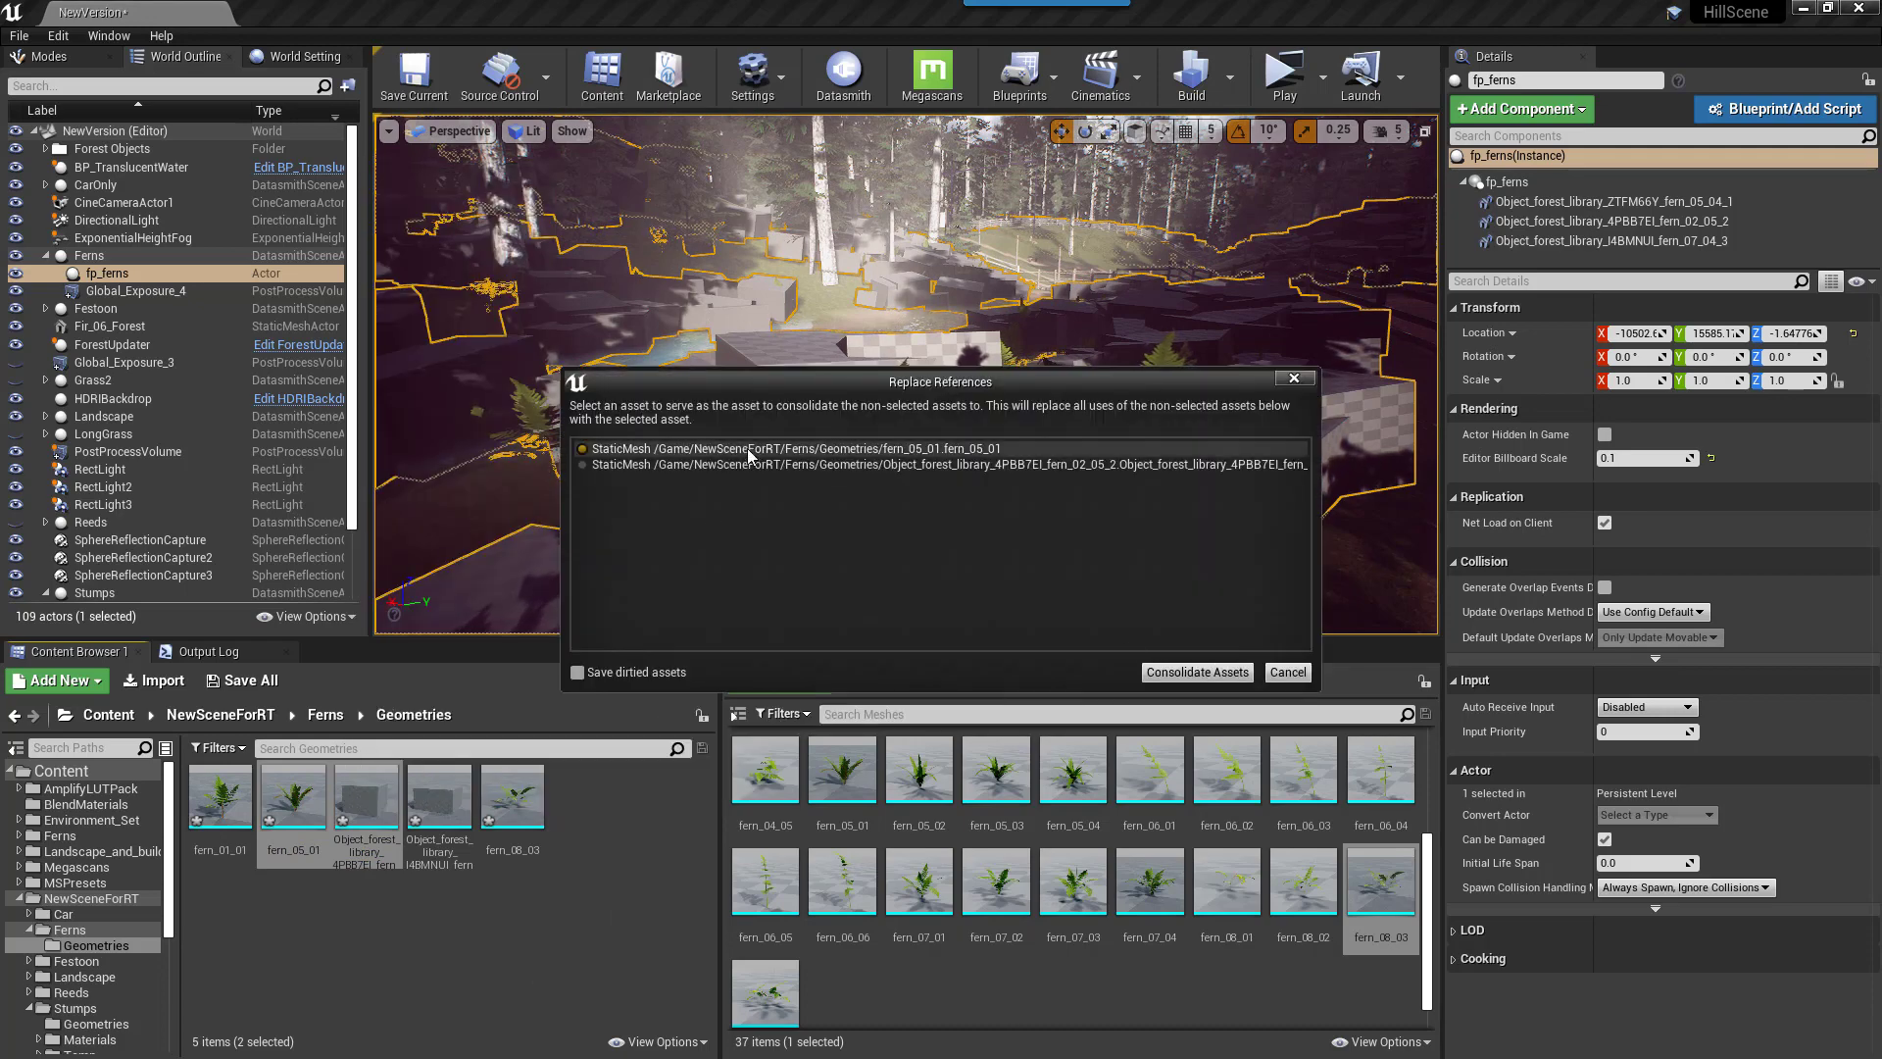
{"action": "left_click", "coordinate": [1198, 673]}
Replace references to the I4BMNUI placeholder with fern_08_03 and consolidate
{"action": "left_click", "coordinate": [439, 796], "text": "ctrl"}
{"action": "right_click", "coordinate": [388, 799]}
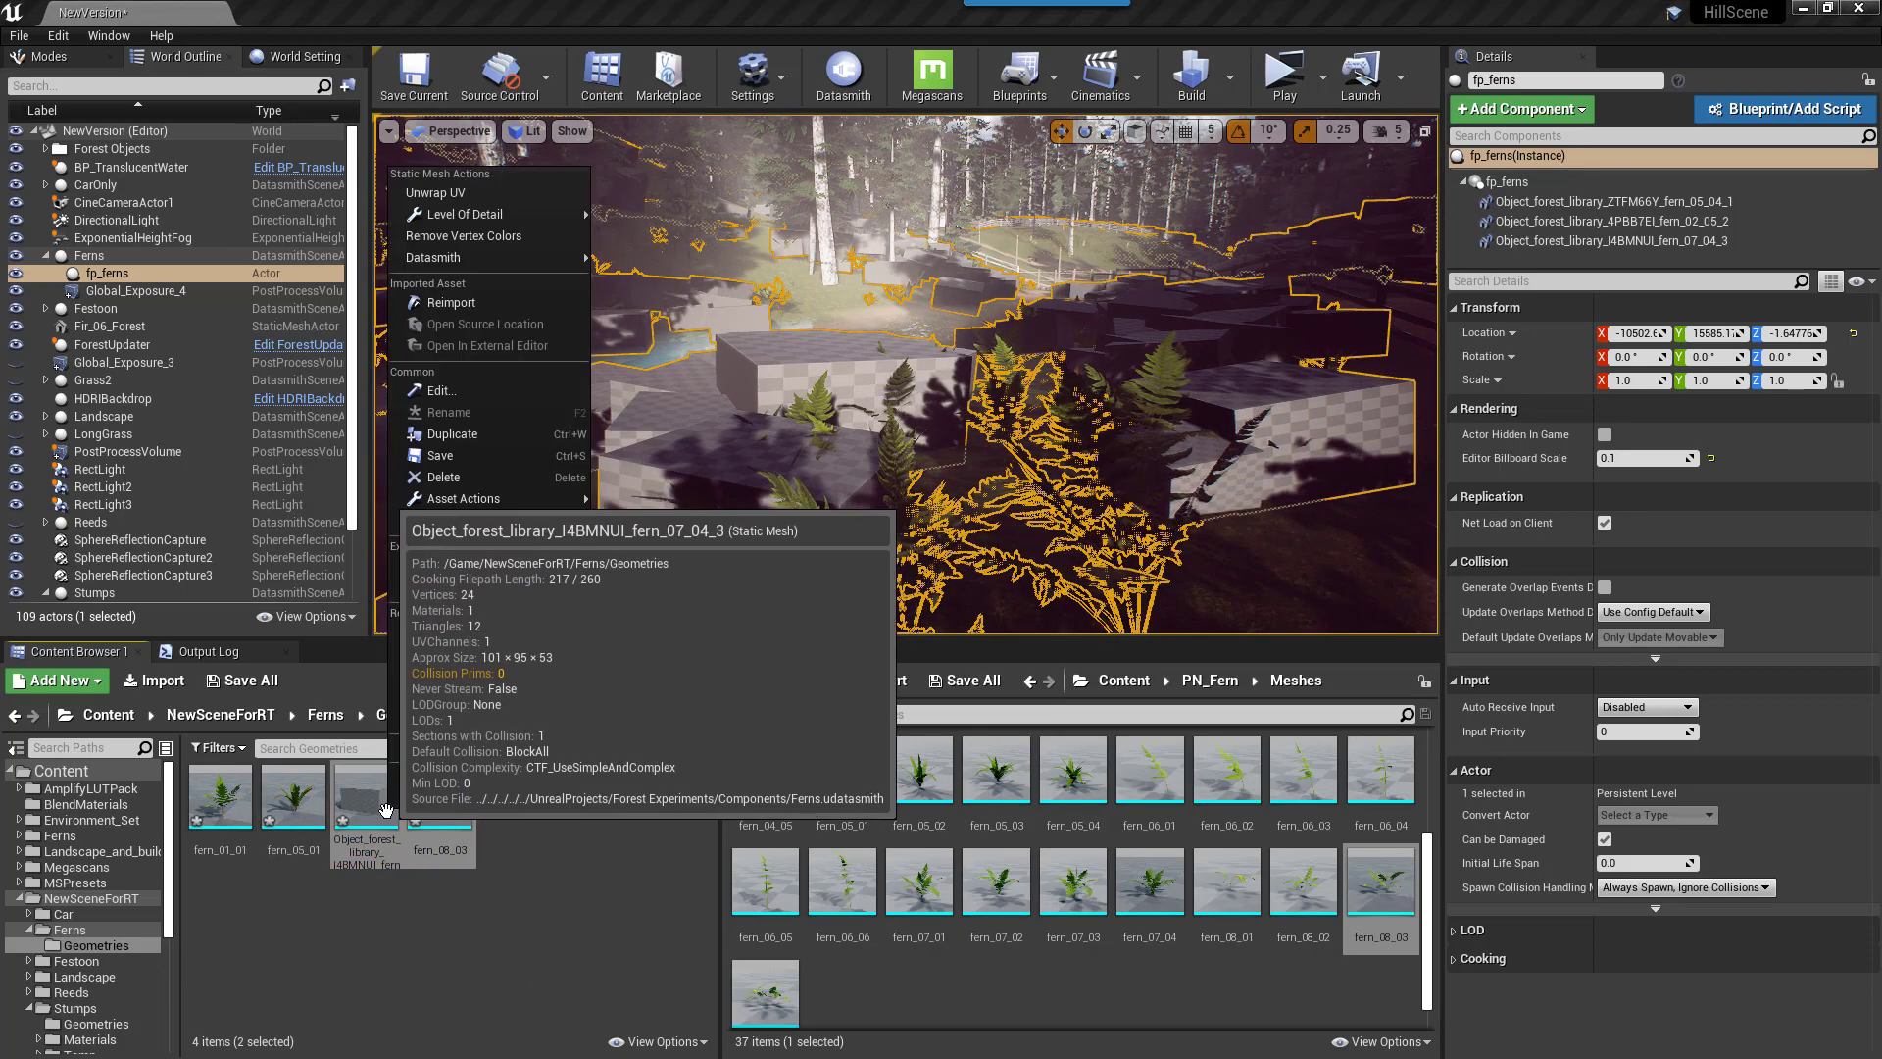
{"action": "mouse_move", "coordinate": [442, 487]}
{"action": "left_click", "coordinate": [738, 678]}
{"action": "left_click", "coordinate": [687, 449]}
{"action": "left_click", "coordinate": [1198, 673]}
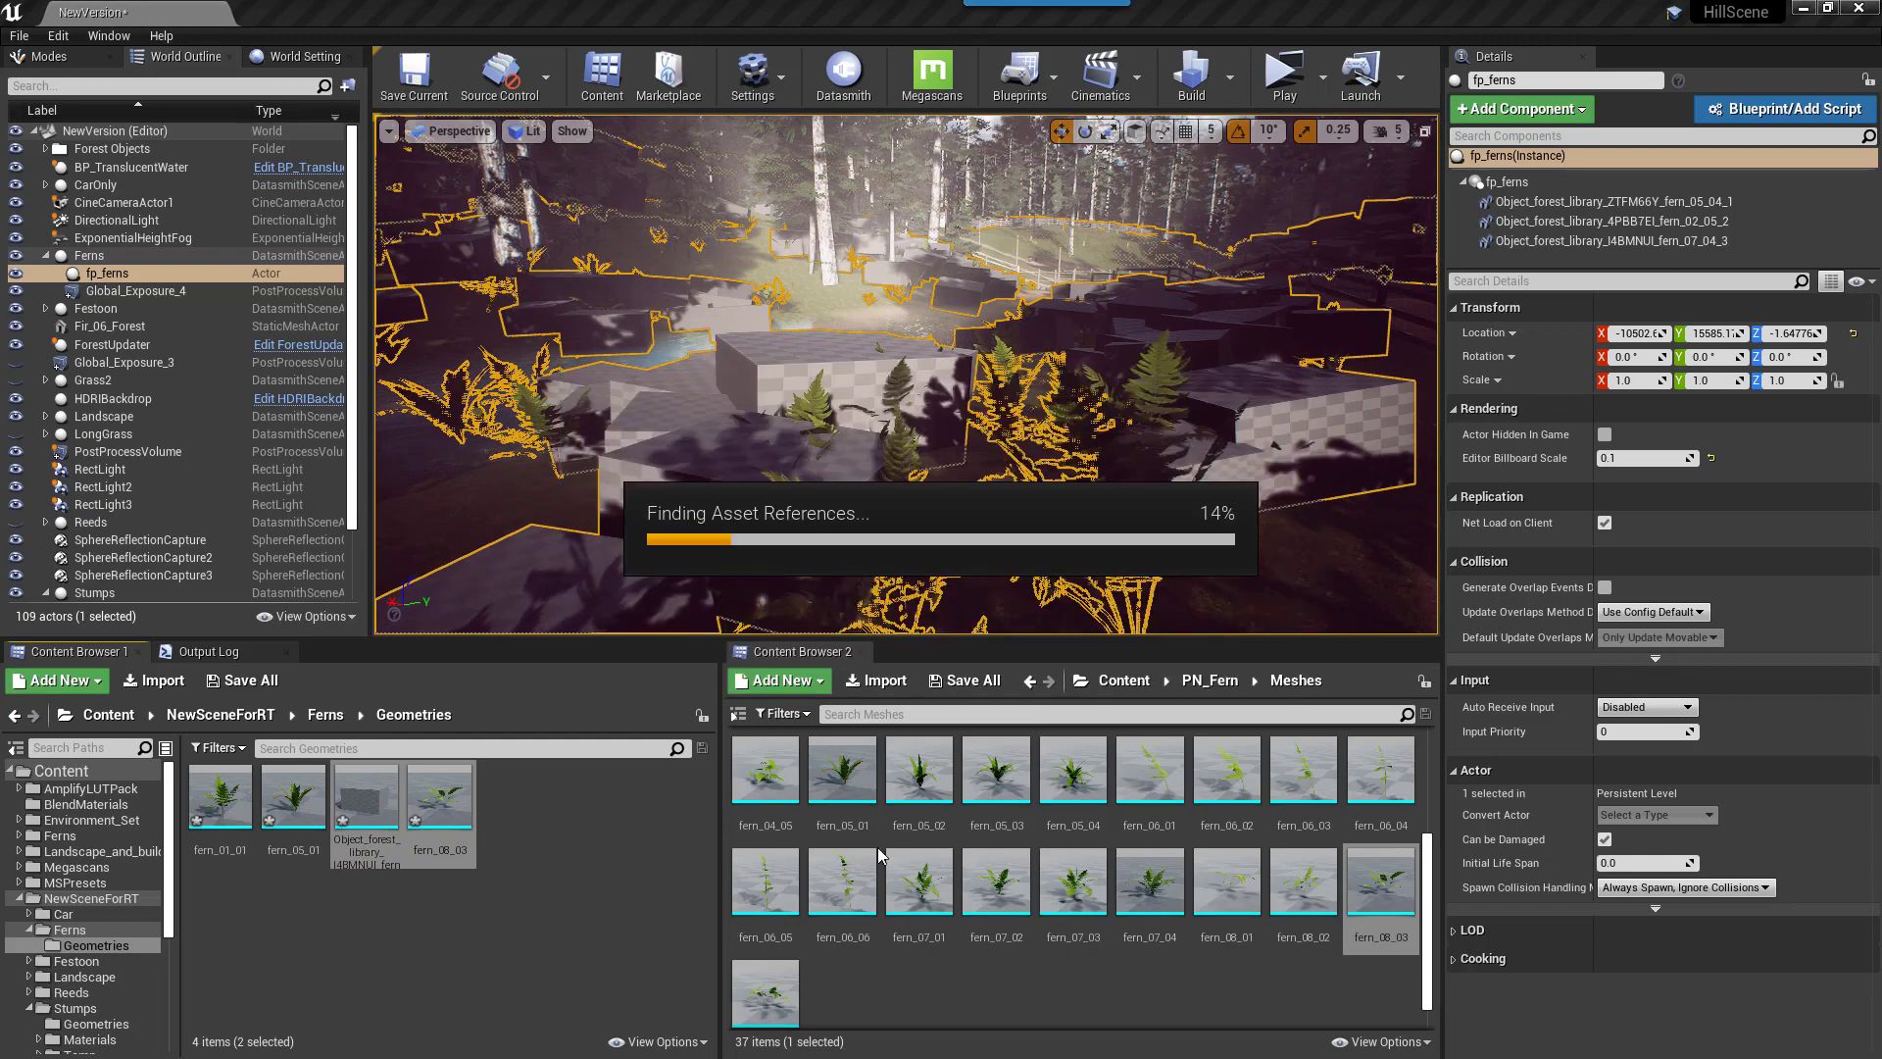